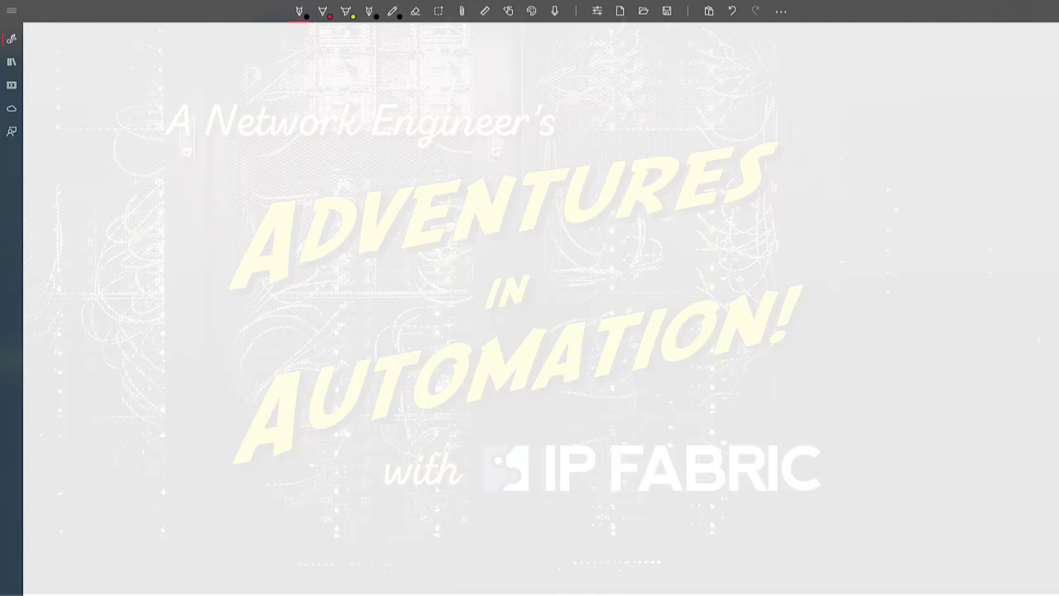
- Hand-letter a large vertical "API" in red with heavy black outlines near the upper edge of the blank canvas
{"action": "left_click_drag", "start_coordinate": [73, 43], "coordinate": [63, 75]}
{"action": "left_click_drag", "start_coordinate": [75, 44], "coordinate": [88, 76]}
{"action": "mouse_move", "coordinate": [68, 66]}
{"action": "left_mouse_down"}
{"action": "mouse_move", "coordinate": [85, 64]}
{"action": "mouse_move", "coordinate": [68, 127]}
{"action": "left_mouse_up"}
{"action": "left_click_drag", "start_coordinate": [68, 94], "coordinate": [88, 141]}
{"action": "mouse_move", "coordinate": [81, 143]}
{"action": "left_mouse_down"}
{"action": "mouse_move", "coordinate": [80, 173]}
{"action": "mouse_move", "coordinate": [90, 176]}
{"action": "left_mouse_up"}
{"action": "left_click_drag", "start_coordinate": [71, 44], "coordinate": [62, 76]}
{"action": "left_click_drag", "start_coordinate": [76, 43], "coordinate": [92, 76]}
{"action": "left_click_drag", "start_coordinate": [67, 94], "coordinate": [74, 129]}
{"action": "left_click_drag", "start_coordinate": [88, 51], "coordinate": [98, 79]}
{"action": "mouse_move", "coordinate": [76, 141]}
{"action": "left_mouse_down"}
{"action": "mouse_move", "coordinate": [91, 139]}
{"action": "mouse_move", "coordinate": [71, 180]}
{"action": "left_mouse_up"}
{"action": "left_click_drag", "start_coordinate": [95, 140], "coordinate": [96, 179]}
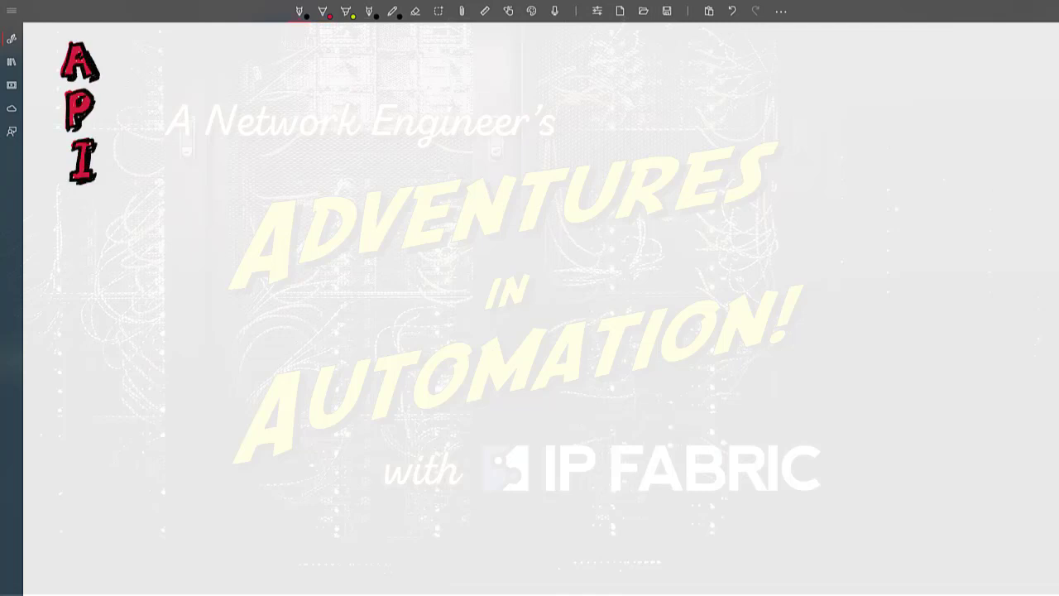
- Complete the three large initials into the words "Application", "Programming" and "Interface" in black ink
{"action": "mouse_move", "coordinate": [102, 51]}
{"action": "left_mouse_down"}
{"action": "mouse_move", "coordinate": [134, 65]}
{"action": "mouse_move", "coordinate": [195, 57]}
{"action": "left_mouse_up"}
{"action": "mouse_move", "coordinate": [101, 106]}
{"action": "left_mouse_down"}
{"action": "mouse_move", "coordinate": [106, 116]}
{"action": "mouse_move", "coordinate": [225, 104]}
{"action": "left_mouse_up"}
{"action": "left_click_drag", "start_coordinate": [101, 157], "coordinate": [197, 154]}
- Draw two separate boxes beside the API heading and label them A and B
{"action": "mouse_move", "coordinate": [363, 71]}
{"action": "left_mouse_down"}
{"action": "mouse_move", "coordinate": [362, 132]}
{"action": "mouse_move", "coordinate": [422, 69]}
{"action": "left_mouse_up"}
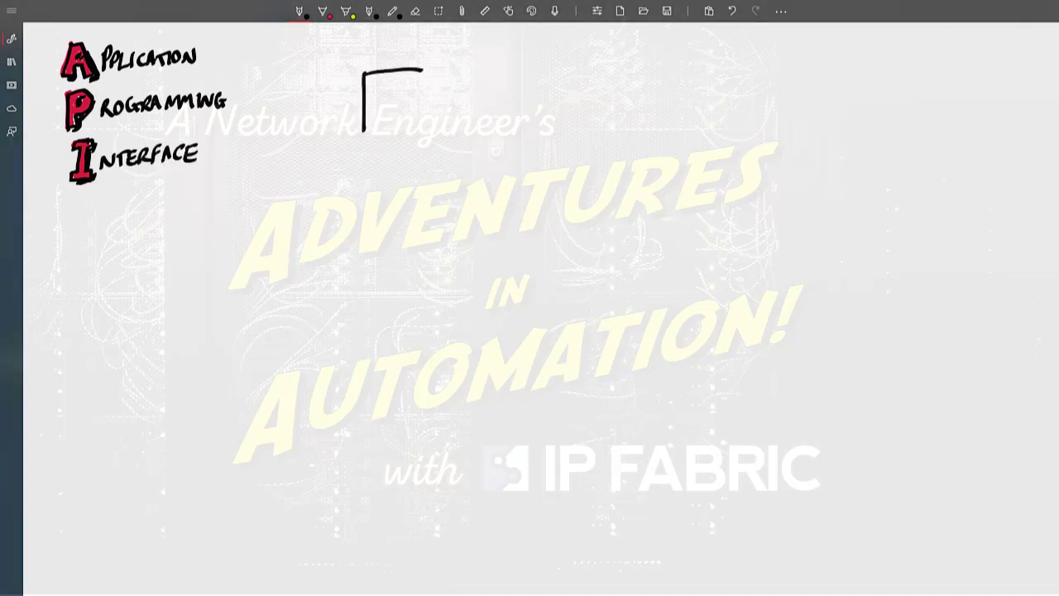
{"action": "left_click_drag", "start_coordinate": [362, 130], "coordinate": [440, 123]}
{"action": "left_click_drag", "start_coordinate": [424, 70], "coordinate": [439, 129]}
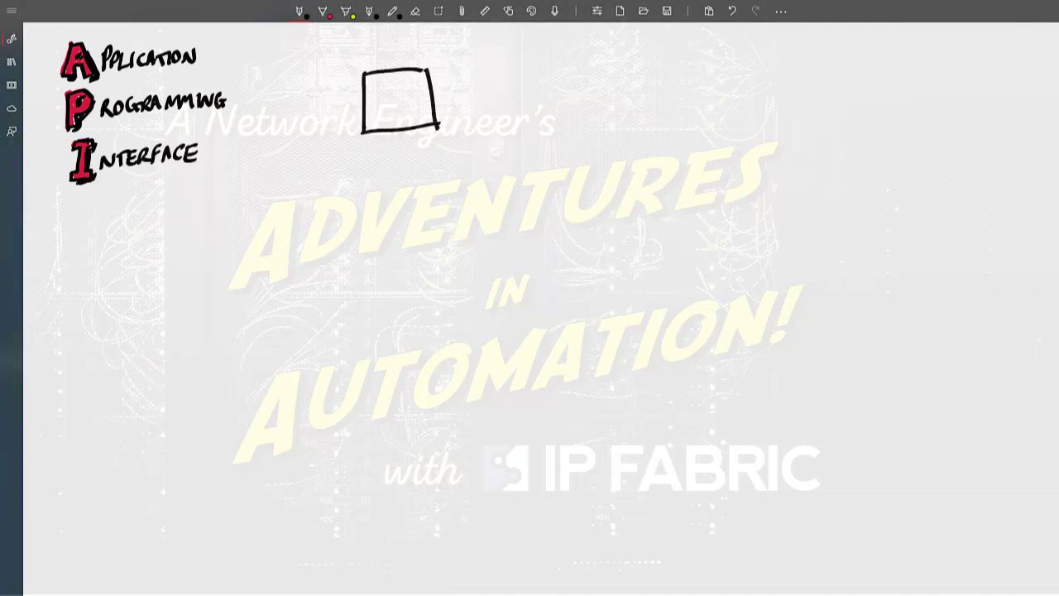
{"action": "mouse_move", "coordinate": [538, 64]}
{"action": "left_mouse_down"}
{"action": "mouse_move", "coordinate": [536, 123]}
{"action": "mouse_move", "coordinate": [607, 61]}
{"action": "left_mouse_up"}
{"action": "left_click_drag", "start_coordinate": [538, 123], "coordinate": [612, 114]}
{"action": "left_click_drag", "start_coordinate": [609, 63], "coordinate": [608, 124]}
{"action": "mouse_move", "coordinate": [402, 80]}
{"action": "left_mouse_down"}
{"action": "mouse_move", "coordinate": [390, 112]}
{"action": "mouse_move", "coordinate": [408, 113]}
{"action": "left_mouse_up"}
{"action": "left_click_drag", "start_coordinate": [395, 102], "coordinate": [406, 99]}
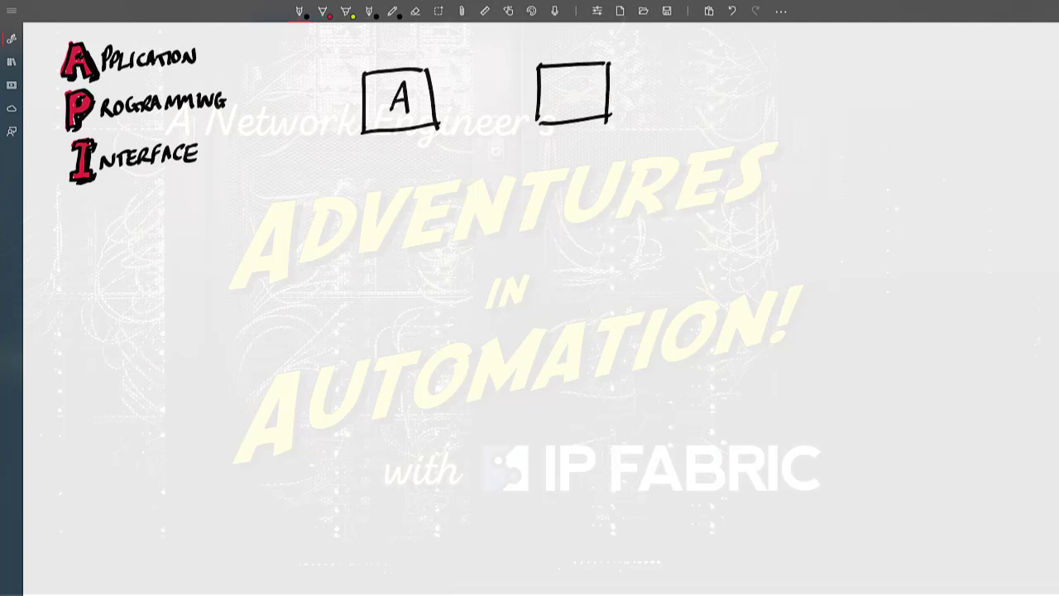
{"action": "left_click_drag", "start_coordinate": [567, 83], "coordinate": [567, 106]}
- Draw a curved arrow from box B to box A and label it "Commands"
{"action": "mouse_move", "coordinate": [568, 81]}
{"action": "left_mouse_down"}
{"action": "mouse_move", "coordinate": [569, 107]}
{"action": "mouse_move", "coordinate": [436, 83]}
{"action": "left_mouse_up"}
{"action": "left_click_drag", "start_coordinate": [446, 75], "coordinate": [447, 93]}
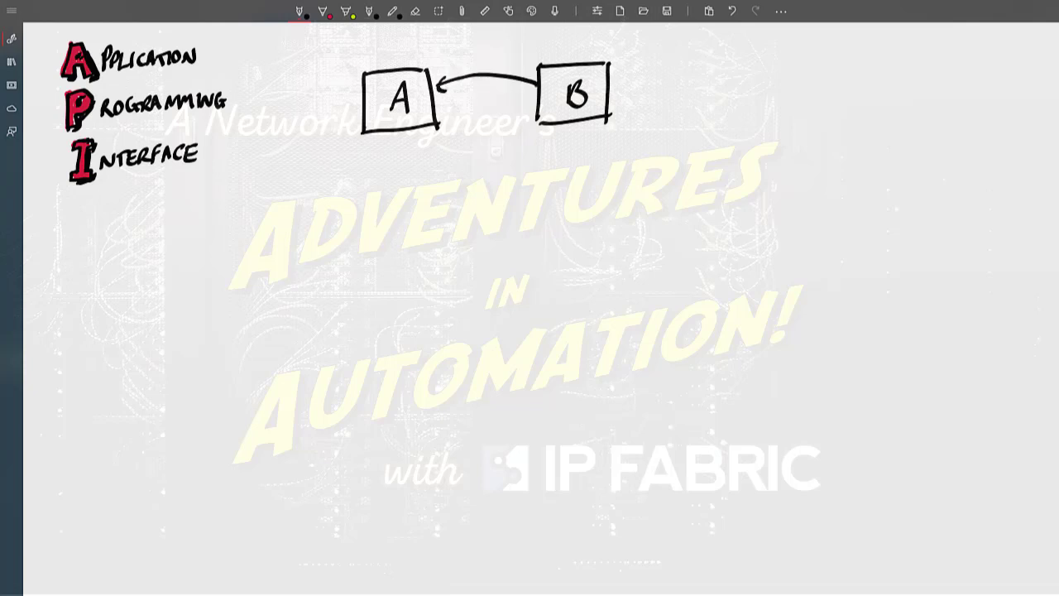
{"action": "left_click_drag", "start_coordinate": [448, 37], "coordinate": [445, 61]}
{"action": "left_click_drag", "start_coordinate": [454, 51], "coordinate": [533, 59]}
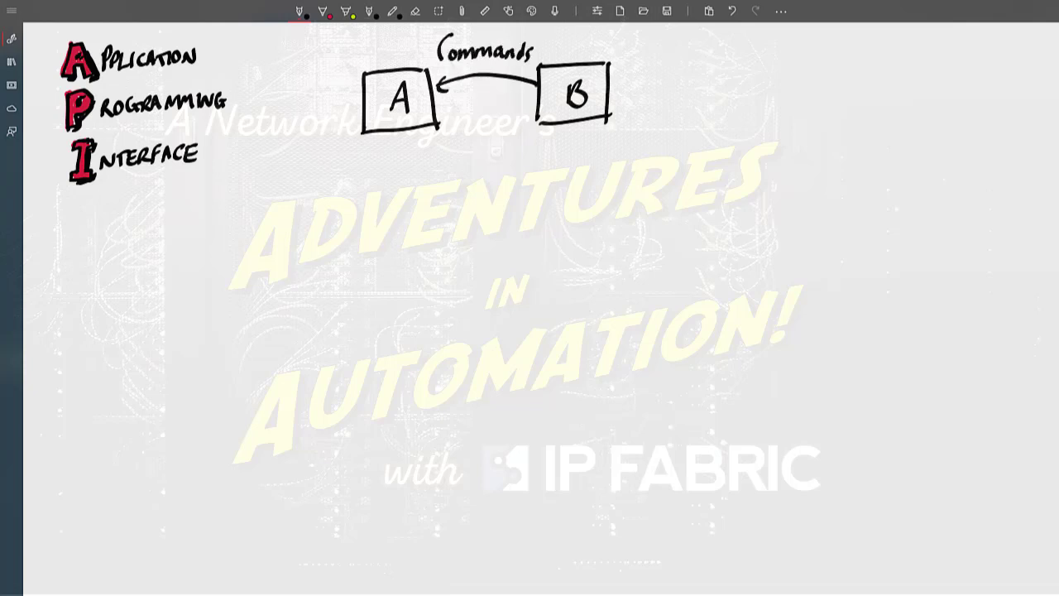
- Draw a double-headed curved arrow beneath the first one between A and B and label it "Data"
{"action": "mouse_move", "coordinate": [440, 120]}
{"action": "left_mouse_down"}
{"action": "mouse_move", "coordinate": [487, 128]}
{"action": "mouse_move", "coordinate": [534, 113]}
{"action": "mouse_move", "coordinate": [530, 125]}
{"action": "mouse_move", "coordinate": [445, 121]}
{"action": "mouse_move", "coordinate": [477, 157]}
{"action": "mouse_move", "coordinate": [494, 159]}
{"action": "left_mouse_up"}
{"action": "mouse_move", "coordinate": [503, 135]}
{"action": "left_mouse_down"}
{"action": "mouse_move", "coordinate": [505, 159]}
{"action": "mouse_move", "coordinate": [512, 144]}
{"action": "left_mouse_up"}
{"action": "left_click_drag", "start_coordinate": [515, 149], "coordinate": [517, 159]}
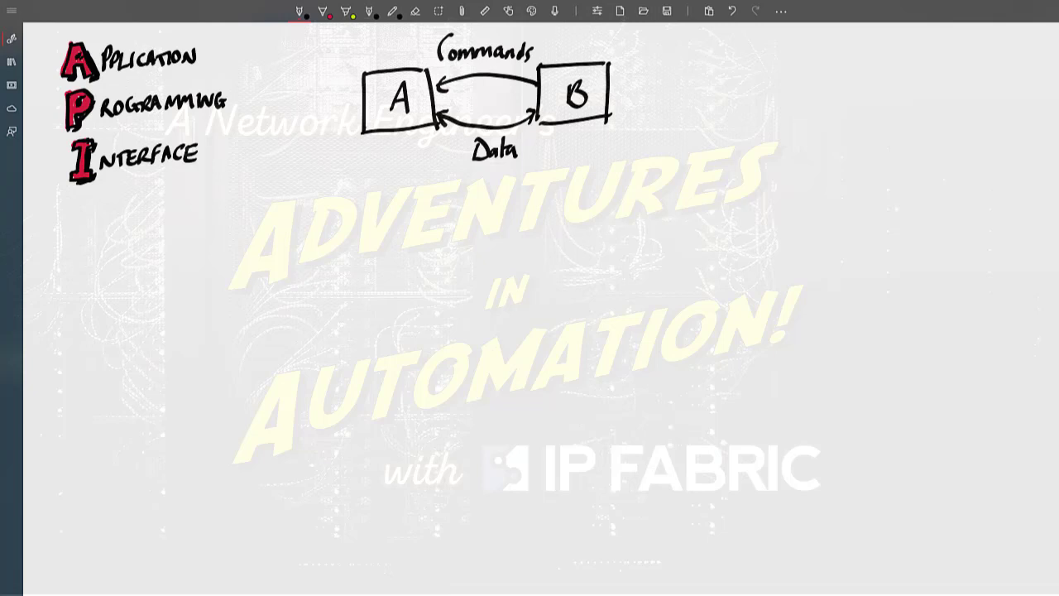
- Draw a column of four boxes below the API heading and caption it "Network Devices"
{"action": "left_click_drag", "start_coordinate": [221, 209], "coordinate": [222, 248]}
{"action": "mouse_move", "coordinate": [223, 271]}
{"action": "left_mouse_down"}
{"action": "mouse_move", "coordinate": [223, 308]}
{"action": "mouse_move", "coordinate": [268, 308]}
{"action": "left_mouse_up"}
{"action": "mouse_move", "coordinate": [224, 268]}
{"action": "left_mouse_down"}
{"action": "mouse_move", "coordinate": [268, 307]}
{"action": "mouse_move", "coordinate": [248, 374]}
{"action": "left_mouse_up"}
{"action": "left_click_drag", "start_coordinate": [230, 331], "coordinate": [273, 372]}
{"action": "left_click_drag", "start_coordinate": [235, 403], "coordinate": [283, 445]}
{"action": "mouse_move", "coordinate": [219, 488]}
{"action": "left_mouse_down"}
{"action": "mouse_move", "coordinate": [246, 468]}
{"action": "mouse_move", "coordinate": [303, 480]}
{"action": "left_mouse_up"}
{"action": "mouse_move", "coordinate": [238, 489]}
{"action": "left_mouse_down"}
{"action": "mouse_move", "coordinate": [253, 517]}
{"action": "mouse_move", "coordinate": [305, 506]}
{"action": "left_mouse_up"}
- Draw a "Disc" box beside the network devices and link it to each of the four with double-headed arrows
{"action": "mouse_move", "coordinate": [405, 318]}
{"action": "left_mouse_down"}
{"action": "mouse_move", "coordinate": [460, 270]}
{"action": "mouse_move", "coordinate": [407, 319]}
{"action": "mouse_move", "coordinate": [422, 306]}
{"action": "left_mouse_up"}
{"action": "left_click_drag", "start_coordinate": [437, 290], "coordinate": [455, 306]}
{"action": "left_click_drag", "start_coordinate": [402, 280], "coordinate": [294, 233]}
{"action": "mouse_move", "coordinate": [396, 296]}
{"action": "left_mouse_down"}
{"action": "mouse_move", "coordinate": [290, 287]}
{"action": "mouse_move", "coordinate": [303, 293]}
{"action": "left_mouse_up"}
{"action": "mouse_move", "coordinate": [393, 312]}
{"action": "left_mouse_down"}
{"action": "mouse_move", "coordinate": [291, 349]}
{"action": "mouse_move", "coordinate": [304, 352]}
{"action": "left_mouse_up"}
{"action": "left_click_drag", "start_coordinate": [392, 330], "coordinate": [302, 420]}
{"action": "left_click_drag", "start_coordinate": [399, 266], "coordinate": [389, 300]}
{"action": "left_click_drag", "start_coordinate": [388, 306], "coordinate": [392, 317]}
{"action": "left_click_drag", "start_coordinate": [388, 326], "coordinate": [393, 335]}
- Draw an "Analysis" box with an arrow leading into it from Disc and an arrow leading out below it
{"action": "mouse_move", "coordinate": [474, 298]}
{"action": "left_mouse_down"}
{"action": "mouse_move", "coordinate": [519, 311]}
{"action": "mouse_move", "coordinate": [520, 339]}
{"action": "left_mouse_up"}
{"action": "mouse_move", "coordinate": [490, 343]}
{"action": "left_mouse_down"}
{"action": "mouse_move", "coordinate": [489, 389]}
{"action": "mouse_move", "coordinate": [566, 341]}
{"action": "left_mouse_up"}
{"action": "left_click_drag", "start_coordinate": [488, 389], "coordinate": [568, 389]}
{"action": "left_click_drag", "start_coordinate": [566, 342], "coordinate": [566, 387]}
{"action": "mouse_move", "coordinate": [495, 373]}
{"action": "left_mouse_down"}
{"action": "mouse_move", "coordinate": [508, 357]}
{"action": "mouse_move", "coordinate": [534, 379]}
{"action": "mouse_move", "coordinate": [559, 364]}
{"action": "mouse_move", "coordinate": [637, 421]}
{"action": "left_mouse_up"}
- Draw a database cylinder at the end of the Analysis arrow and label it "DB"
{"action": "mouse_move", "coordinate": [578, 431]}
{"action": "left_mouse_down"}
{"action": "mouse_move", "coordinate": [575, 484]}
{"action": "mouse_move", "coordinate": [642, 493]}
{"action": "left_mouse_up"}
{"action": "left_click_drag", "start_coordinate": [642, 426], "coordinate": [642, 488]}
{"action": "mouse_move", "coordinate": [601, 453]}
{"action": "left_mouse_down"}
{"action": "mouse_move", "coordinate": [602, 473]}
{"action": "mouse_move", "coordinate": [629, 472]}
{"action": "left_mouse_up"}
- Enclose Disc, Analysis and DB in a large box and title it "IP FABRIC"
{"action": "mouse_move", "coordinate": [389, 207]}
{"action": "left_mouse_down"}
{"action": "mouse_move", "coordinate": [396, 471]}
{"action": "mouse_move", "coordinate": [459, 508]}
{"action": "mouse_move", "coordinate": [682, 509]}
{"action": "mouse_move", "coordinate": [660, 222]}
{"action": "mouse_move", "coordinate": [611, 210]}
{"action": "mouse_move", "coordinate": [393, 211]}
{"action": "left_mouse_up"}
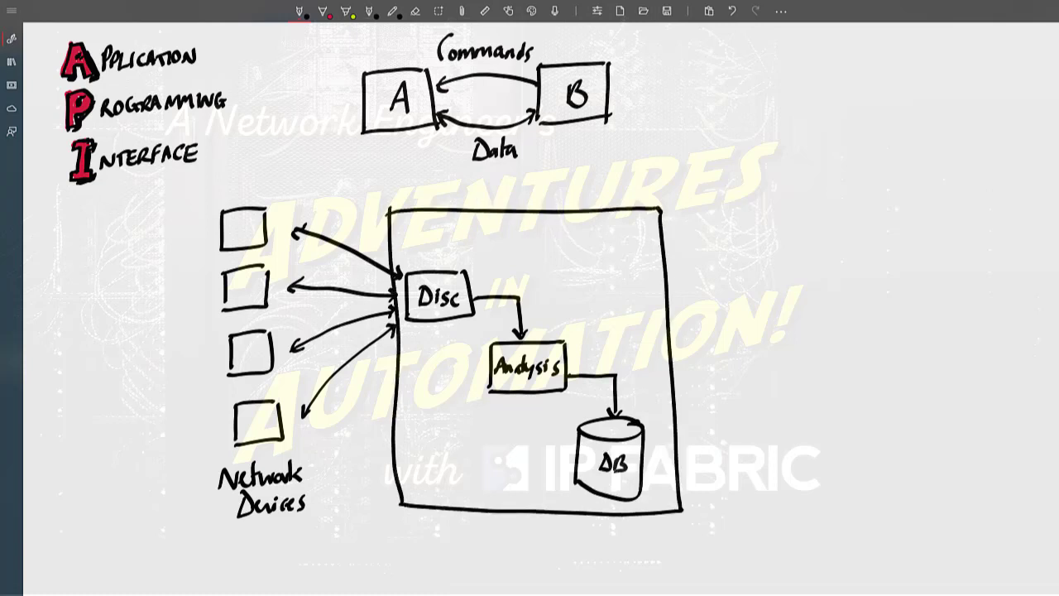
{"action": "mouse_move", "coordinate": [461, 219]}
{"action": "left_mouse_down"}
{"action": "mouse_move", "coordinate": [460, 238]}
{"action": "mouse_move", "coordinate": [470, 230]}
{"action": "mouse_move", "coordinate": [503, 240]}
{"action": "left_mouse_up"}
{"action": "mouse_move", "coordinate": [503, 221]}
{"action": "left_mouse_down"}
{"action": "mouse_move", "coordinate": [515, 219]}
{"action": "mouse_move", "coordinate": [516, 228]}
{"action": "left_mouse_up"}
{"action": "left_click_drag", "start_coordinate": [522, 238], "coordinate": [542, 238]}
{"action": "mouse_move", "coordinate": [557, 223]}
{"action": "left_mouse_down"}
{"action": "mouse_move", "coordinate": [558, 241]}
{"action": "mouse_move", "coordinate": [569, 242]}
{"action": "left_mouse_up"}
{"action": "left_click_drag", "start_coordinate": [574, 224], "coordinate": [581, 238]}
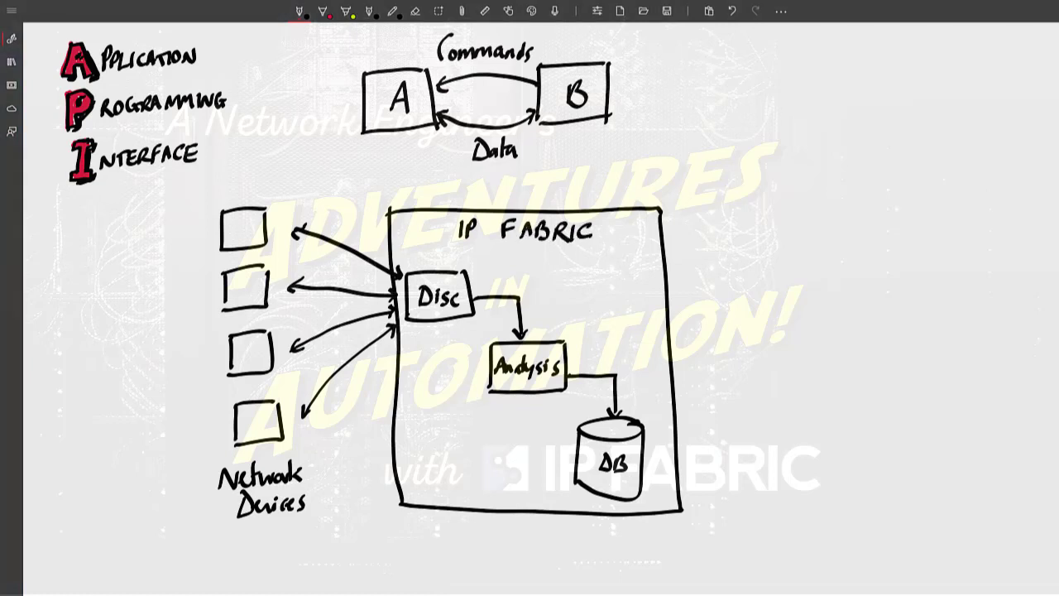
- Draw a separate box outside the IP Fabric frame and label it "External System"
{"action": "mouse_move", "coordinate": [776, 247]}
{"action": "left_mouse_down"}
{"action": "mouse_move", "coordinate": [778, 315]}
{"action": "mouse_move", "coordinate": [855, 247]}
{"action": "left_mouse_up"}
{"action": "left_click_drag", "start_coordinate": [774, 313], "coordinate": [872, 309]}
{"action": "left_click_drag", "start_coordinate": [860, 247], "coordinate": [862, 310]}
{"action": "left_click_drag", "start_coordinate": [786, 264], "coordinate": [793, 282]}
{"action": "left_click_drag", "start_coordinate": [786, 267], "coordinate": [797, 265]}
{"action": "mouse_move", "coordinate": [795, 272]}
{"action": "left_mouse_down"}
{"action": "mouse_move", "coordinate": [804, 283]}
{"action": "mouse_move", "coordinate": [795, 285]}
{"action": "left_mouse_up"}
{"action": "left_click_drag", "start_coordinate": [808, 265], "coordinate": [808, 284]}
{"action": "mouse_move", "coordinate": [803, 272]}
{"action": "left_mouse_down"}
{"action": "mouse_move", "coordinate": [848, 284]}
{"action": "mouse_move", "coordinate": [792, 306]}
{"action": "mouse_move", "coordinate": [810, 312]}
{"action": "left_mouse_up"}
{"action": "left_click_drag", "start_coordinate": [820, 294], "coordinate": [816, 308]}
{"action": "mouse_move", "coordinate": [826, 288]}
{"action": "left_mouse_down"}
{"action": "mouse_move", "coordinate": [828, 308]}
{"action": "mouse_move", "coordinate": [832, 294]}
{"action": "left_mouse_up"}
{"action": "left_click_drag", "start_coordinate": [833, 301], "coordinate": [854, 308]}
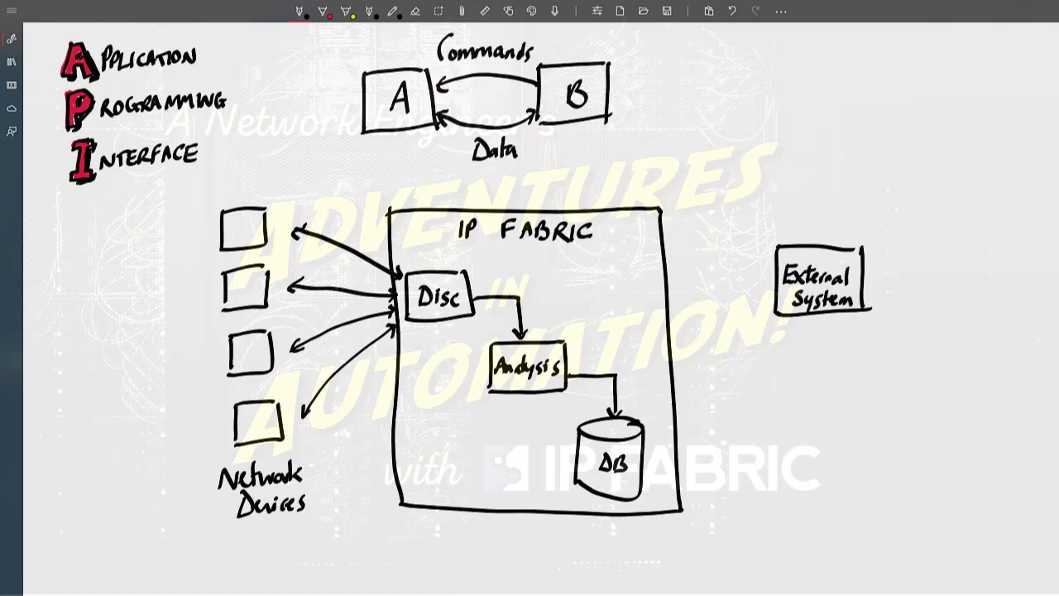
- Draw a box inside the IP Fabric frame above the database and label it "API handler"
{"action": "mouse_move", "coordinate": [608, 257]}
{"action": "left_mouse_down"}
{"action": "mouse_move", "coordinate": [607, 316]}
{"action": "mouse_move", "coordinate": [653, 259]}
{"action": "left_mouse_up"}
{"action": "left_click_drag", "start_coordinate": [605, 316], "coordinate": [658, 314]}
{"action": "left_click_drag", "start_coordinate": [655, 261], "coordinate": [657, 314]}
{"action": "mouse_move", "coordinate": [615, 283]}
{"action": "left_mouse_down"}
{"action": "mouse_move", "coordinate": [620, 269]}
{"action": "mouse_move", "coordinate": [626, 283]}
{"action": "left_mouse_up"}
{"action": "left_click_drag", "start_coordinate": [629, 283], "coordinate": [637, 273]}
{"action": "mouse_move", "coordinate": [642, 272]}
{"action": "left_mouse_down"}
{"action": "mouse_move", "coordinate": [643, 285]}
{"action": "mouse_move", "coordinate": [612, 308]}
{"action": "left_mouse_up"}
{"action": "left_click_drag", "start_coordinate": [612, 301], "coordinate": [625, 306]}
{"action": "mouse_move", "coordinate": [625, 302]}
{"action": "left_mouse_down"}
{"action": "mouse_move", "coordinate": [636, 306]}
{"action": "mouse_move", "coordinate": [637, 290]}
{"action": "left_mouse_up"}
{"action": "mouse_move", "coordinate": [637, 291]}
{"action": "left_mouse_down"}
{"action": "mouse_move", "coordinate": [647, 306]}
{"action": "mouse_move", "coordinate": [654, 296]}
{"action": "left_mouse_up"}
- Connect the API handler to both DB and External System with double-headed arrows
{"action": "mouse_move", "coordinate": [636, 421]}
{"action": "left_mouse_down"}
{"action": "mouse_move", "coordinate": [637, 321]}
{"action": "mouse_move", "coordinate": [642, 329]}
{"action": "left_mouse_up"}
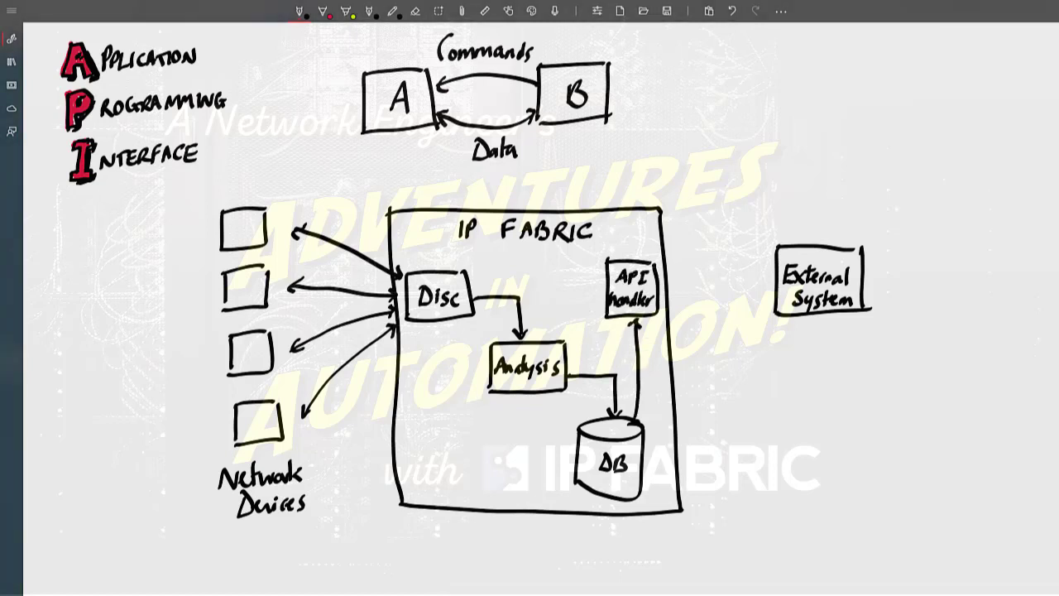
{"action": "left_click_drag", "start_coordinate": [627, 410], "coordinate": [635, 420]}
{"action": "mouse_move", "coordinate": [662, 285]}
{"action": "left_mouse_down"}
{"action": "mouse_move", "coordinate": [774, 276]}
{"action": "mouse_move", "coordinate": [768, 286]}
{"action": "mouse_move", "coordinate": [670, 294]}
{"action": "left_mouse_up"}
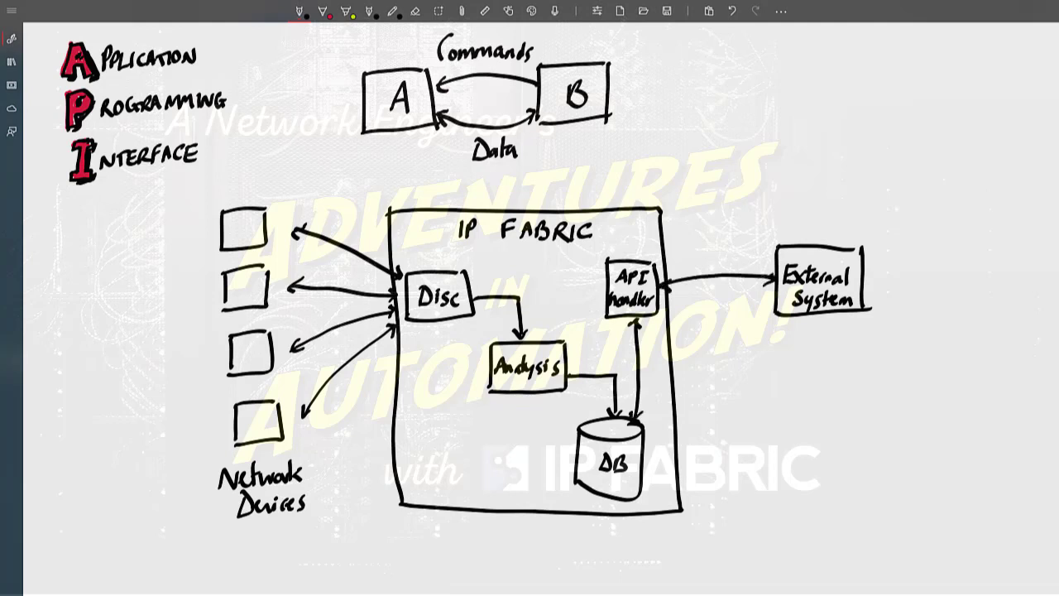
- Draw curved arrows from the API handler to the Analysis box and the Disc box
{"action": "left_click_drag", "start_coordinate": [604, 311], "coordinate": [554, 341]}
{"action": "left_click_drag", "start_coordinate": [570, 335], "coordinate": [554, 341]}
{"action": "mouse_move", "coordinate": [604, 281]}
{"action": "left_mouse_down"}
{"action": "mouse_move", "coordinate": [470, 274]}
{"action": "mouse_move", "coordinate": [478, 283]}
{"action": "left_mouse_up"}
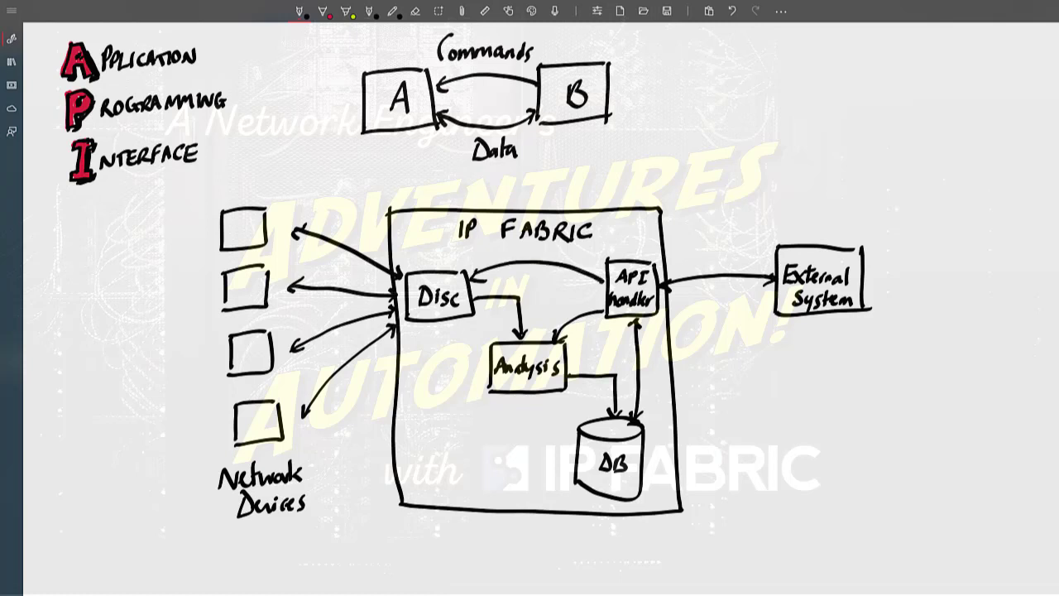
- Write the note "RESTful API over https" beneath the External System box
{"action": "mouse_move", "coordinate": [716, 344]}
{"action": "left_mouse_down"}
{"action": "mouse_move", "coordinate": [718, 371]}
{"action": "mouse_move", "coordinate": [767, 365]}
{"action": "left_mouse_up"}
{"action": "mouse_move", "coordinate": [758, 348]}
{"action": "left_mouse_down"}
{"action": "mouse_move", "coordinate": [779, 346]}
{"action": "mouse_move", "coordinate": [781, 375]}
{"action": "left_mouse_up"}
{"action": "left_click_drag", "start_coordinate": [782, 361], "coordinate": [807, 364]}
{"action": "mouse_move", "coordinate": [803, 353]}
{"action": "left_mouse_down"}
{"action": "mouse_move", "coordinate": [803, 367]}
{"action": "mouse_move", "coordinate": [837, 366]}
{"action": "left_mouse_up"}
{"action": "mouse_move", "coordinate": [838, 348]}
{"action": "left_mouse_down"}
{"action": "mouse_move", "coordinate": [853, 366]}
{"action": "mouse_move", "coordinate": [864, 345]}
{"action": "left_mouse_up"}
{"action": "left_click_drag", "start_coordinate": [847, 367], "coordinate": [857, 364]}
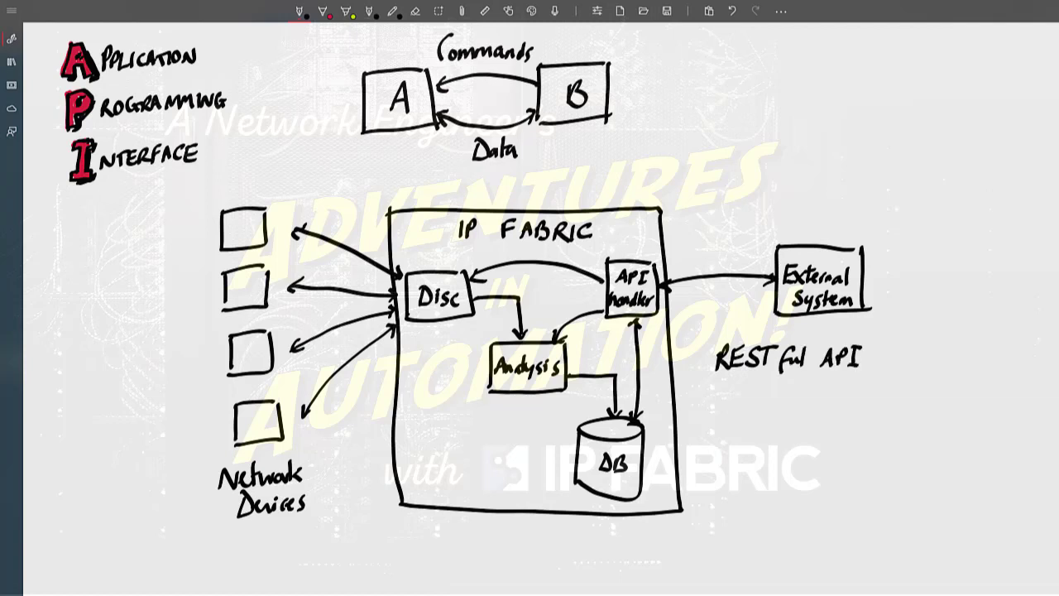
{"action": "left_click_drag", "start_coordinate": [892, 354], "coordinate": [890, 356]}
{"action": "left_click_drag", "start_coordinate": [895, 355], "coordinate": [935, 364]}
{"action": "left_click_drag", "start_coordinate": [937, 354], "coordinate": [951, 364]}
{"action": "left_click_drag", "start_coordinate": [960, 337], "coordinate": [967, 377]}
{"action": "left_click_drag", "start_coordinate": [967, 356], "coordinate": [978, 364]}
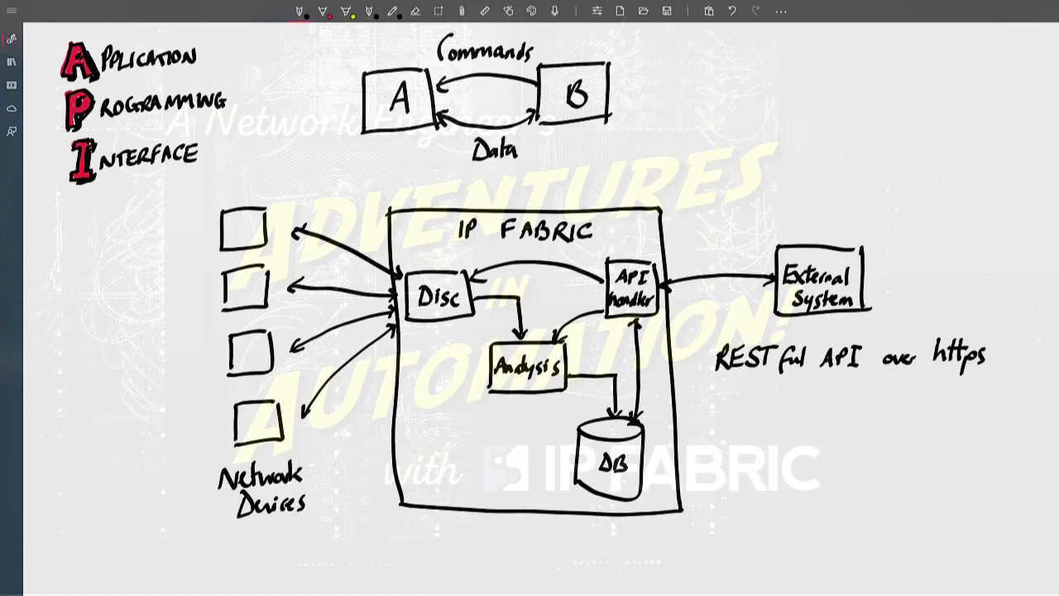
- Underline "REST" and "https", and branch an arrow from REST to the entry "POST - actions"
{"action": "left_click_drag", "start_coordinate": [710, 378], "coordinate": [758, 375]}
{"action": "left_click_drag", "start_coordinate": [928, 370], "coordinate": [985, 369]}
{"action": "left_click_drag", "start_coordinate": [730, 380], "coordinate": [776, 427]}
{"action": "mouse_move", "coordinate": [777, 402]}
{"action": "left_mouse_down"}
{"action": "mouse_move", "coordinate": [780, 416]}
{"action": "mouse_move", "coordinate": [794, 408]}
{"action": "left_mouse_up"}
{"action": "mouse_move", "coordinate": [811, 405]}
{"action": "left_mouse_down"}
{"action": "mouse_move", "coordinate": [801, 424]}
{"action": "mouse_move", "coordinate": [820, 425]}
{"action": "left_mouse_up"}
{"action": "left_click_drag", "start_coordinate": [813, 405], "coordinate": [858, 414]}
{"action": "left_click_drag", "start_coordinate": [881, 412], "coordinate": [893, 423]}
{"action": "left_click_drag", "start_coordinate": [900, 402], "coordinate": [909, 423]}
{"action": "left_click_drag", "start_coordinate": [920, 411], "coordinate": [940, 422]}
{"action": "left_click_drag", "start_coordinate": [945, 410], "coordinate": [940, 422]}
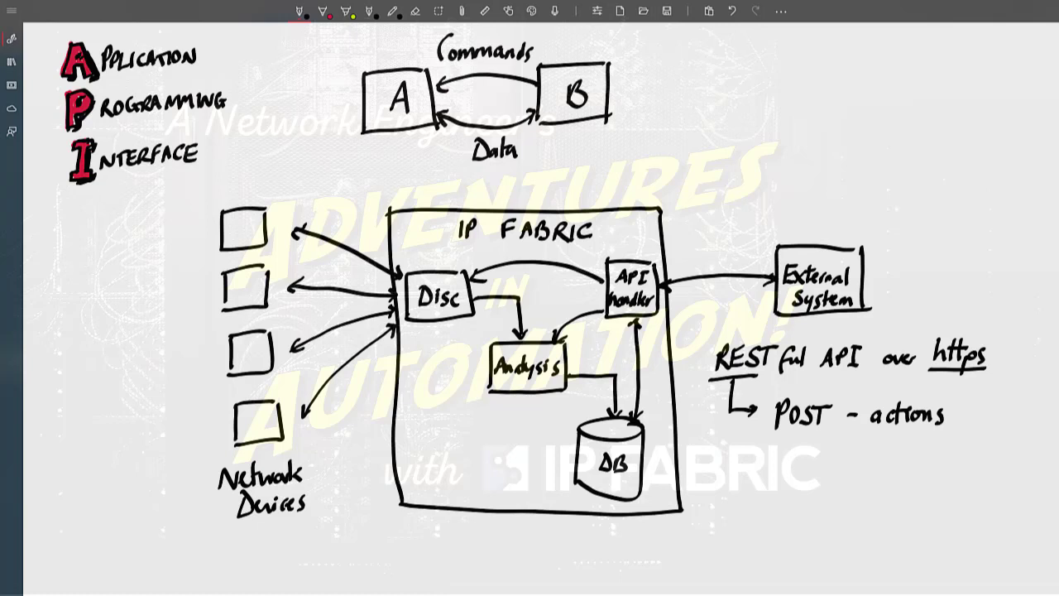
- Write the entry "GET - retrieve data" beneath the POST entry
{"action": "mouse_move", "coordinate": [787, 445]}
{"action": "left_mouse_down"}
{"action": "mouse_move", "coordinate": [778, 463]}
{"action": "mouse_move", "coordinate": [793, 460]}
{"action": "left_mouse_up"}
{"action": "mouse_move", "coordinate": [799, 444]}
{"action": "left_mouse_down"}
{"action": "mouse_move", "coordinate": [797, 465]}
{"action": "mouse_move", "coordinate": [807, 454]}
{"action": "left_mouse_up"}
{"action": "left_click_drag", "start_coordinate": [800, 445], "coordinate": [807, 445]}
{"action": "mouse_move", "coordinate": [815, 444]}
{"action": "left_mouse_down"}
{"action": "mouse_move", "coordinate": [816, 461]}
{"action": "mouse_move", "coordinate": [828, 442]}
{"action": "mouse_move", "coordinate": [883, 457]}
{"action": "left_mouse_up"}
{"action": "mouse_move", "coordinate": [880, 438]}
{"action": "left_mouse_down"}
{"action": "mouse_move", "coordinate": [887, 459]}
{"action": "mouse_move", "coordinate": [905, 457]}
{"action": "left_mouse_up"}
{"action": "mouse_move", "coordinate": [903, 441]}
{"action": "left_mouse_down"}
{"action": "mouse_move", "coordinate": [920, 456]}
{"action": "mouse_move", "coordinate": [961, 435]}
{"action": "left_mouse_up"}
{"action": "left_click_drag", "start_coordinate": [968, 447], "coordinate": [975, 455]}
{"action": "left_click_drag", "start_coordinate": [968, 444], "coordinate": [981, 443]}
{"action": "left_click_drag", "start_coordinate": [982, 448], "coordinate": [986, 456]}
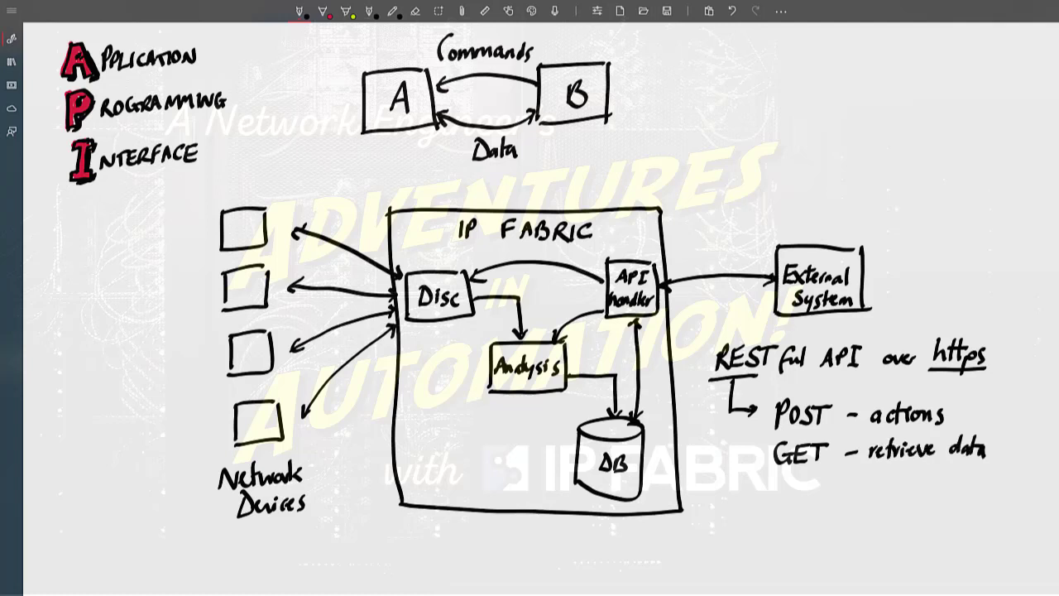
- Add another handwritten line of notes beneath the GET entry
{"action": "mouse_move", "coordinate": [776, 510]}
{"action": "left_mouse_down"}
{"action": "mouse_move", "coordinate": [778, 497]}
{"action": "mouse_move", "coordinate": [803, 488]}
{"action": "left_mouse_up"}
{"action": "mouse_move", "coordinate": [809, 488]}
{"action": "left_mouse_down"}
{"action": "mouse_move", "coordinate": [809, 504]}
{"action": "mouse_move", "coordinate": [823, 484]}
{"action": "mouse_move", "coordinate": [884, 496]}
{"action": "left_mouse_up"}
{"action": "left_click_drag", "start_coordinate": [882, 488], "coordinate": [905, 497]}
{"action": "left_click_drag", "start_coordinate": [908, 480], "coordinate": [930, 496]}
{"action": "mouse_move", "coordinate": [942, 470]}
{"action": "left_mouse_down"}
{"action": "mouse_move", "coordinate": [948, 496]}
{"action": "mouse_move", "coordinate": [969, 490]}
{"action": "left_mouse_up"}
{"action": "mouse_move", "coordinate": [974, 488]}
{"action": "left_mouse_down"}
{"action": "mouse_move", "coordinate": [965, 508]}
{"action": "mouse_move", "coordinate": [986, 495]}
{"action": "left_mouse_up"}
{"action": "left_click_drag", "start_coordinate": [994, 483], "coordinate": [989, 495]}
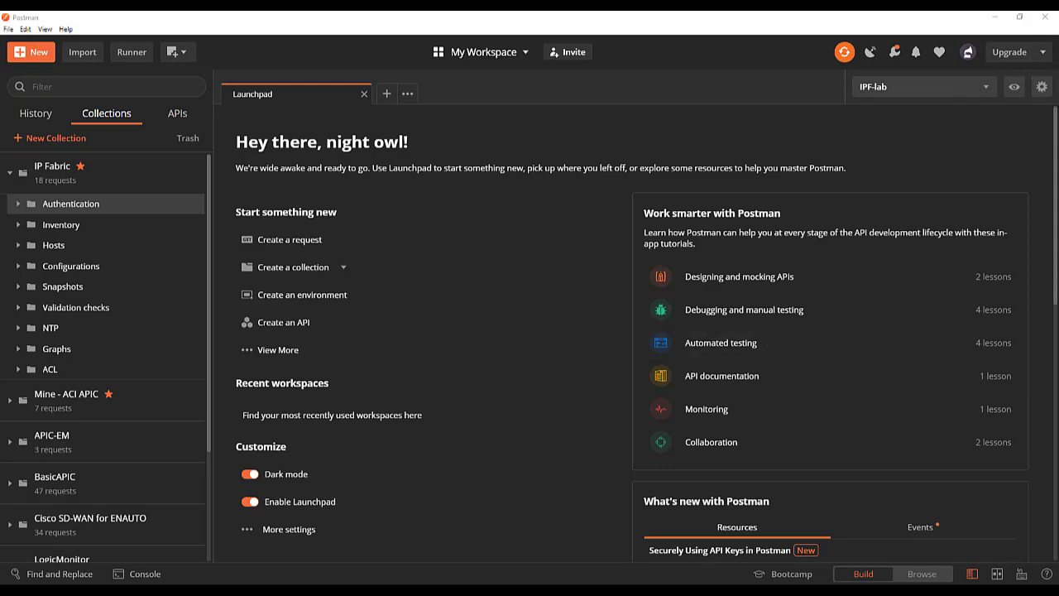
- Examine the variables defined in the IPF-lab environment
{"action": "left_click", "coordinate": [1041, 87]}
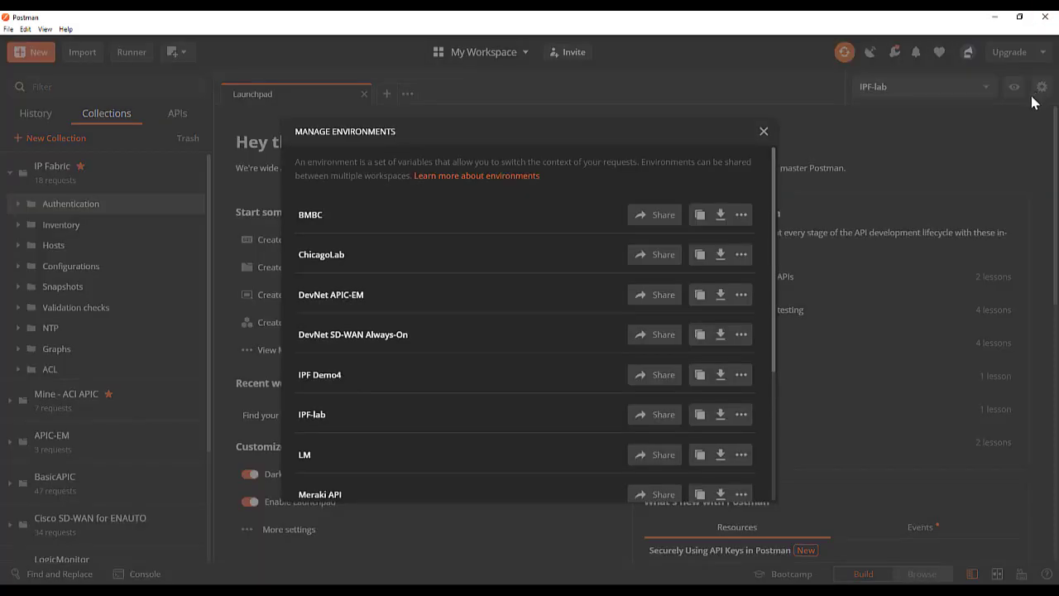
{"action": "left_click", "coordinate": [313, 414]}
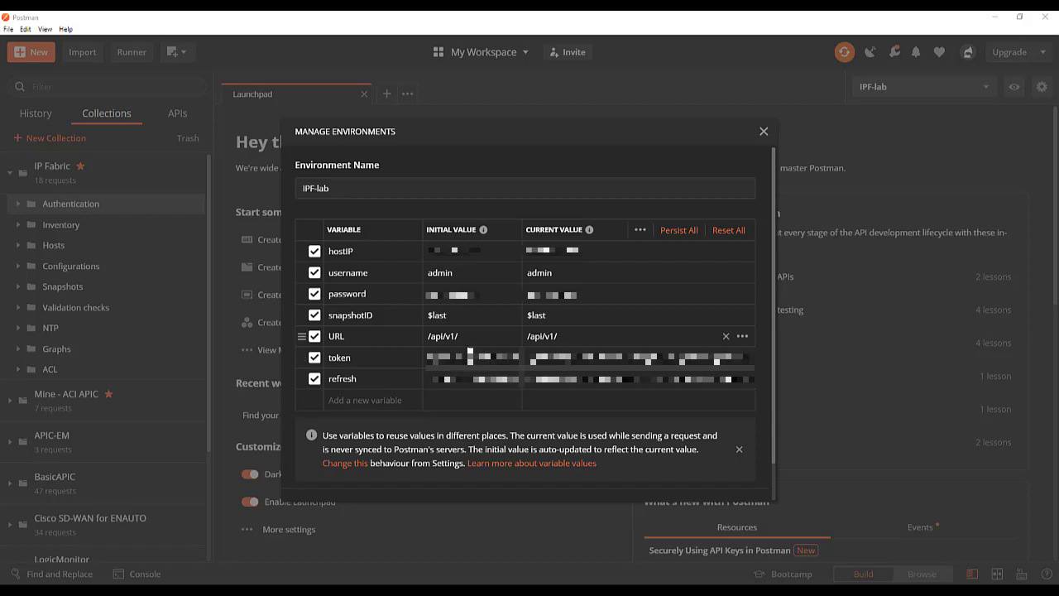
{"action": "key", "text": "Escape"}
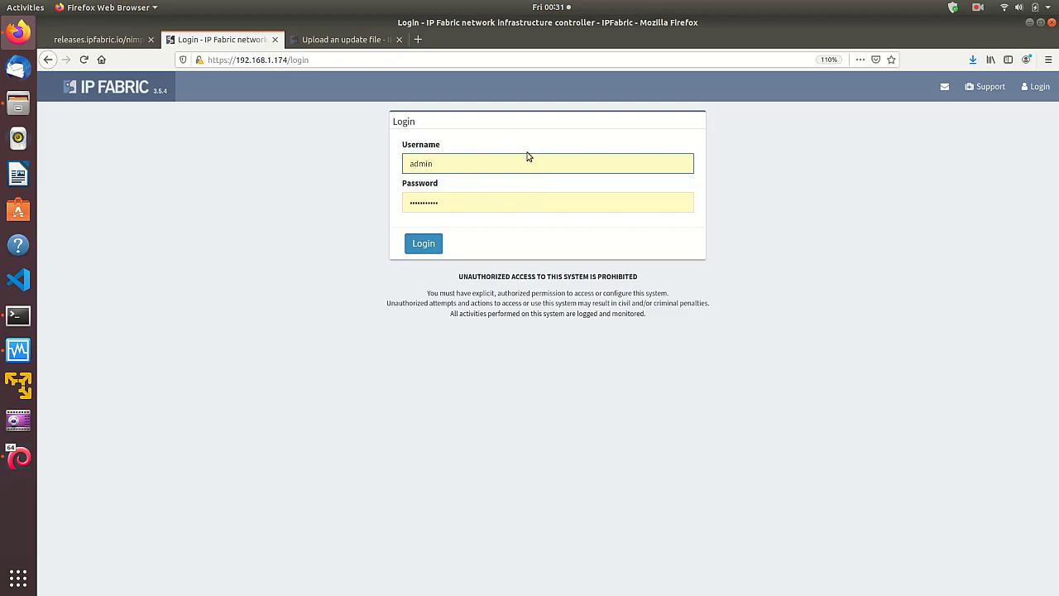
- Log in to the IP Fabric web interface with the prefilled credentials
{"action": "left_click", "coordinate": [423, 245]}
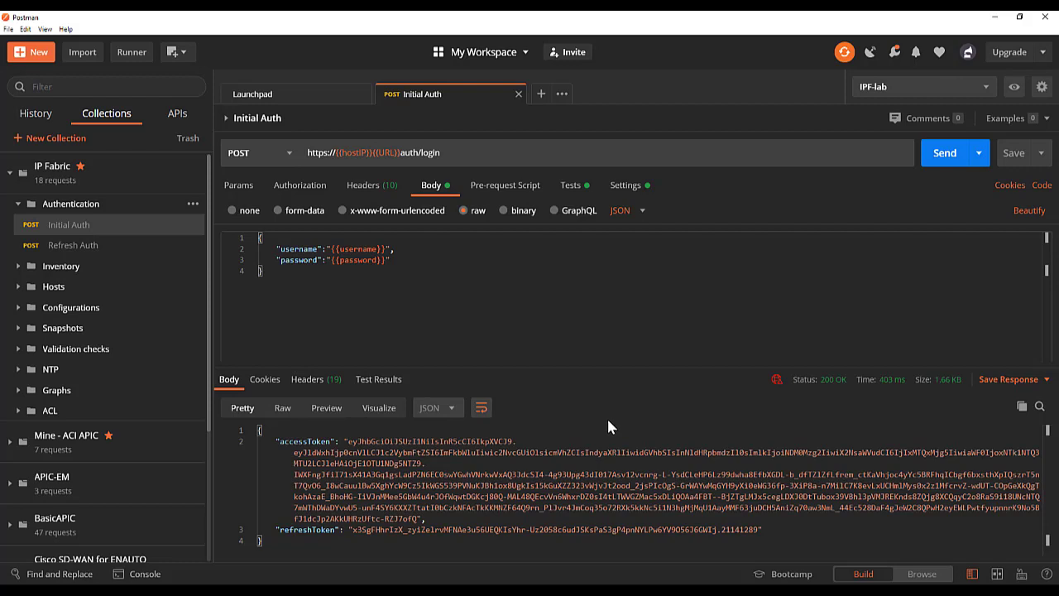
- Review the available HTTP methods and the URL variables of the Initial Auth request
{"action": "left_click", "coordinate": [282, 155]}
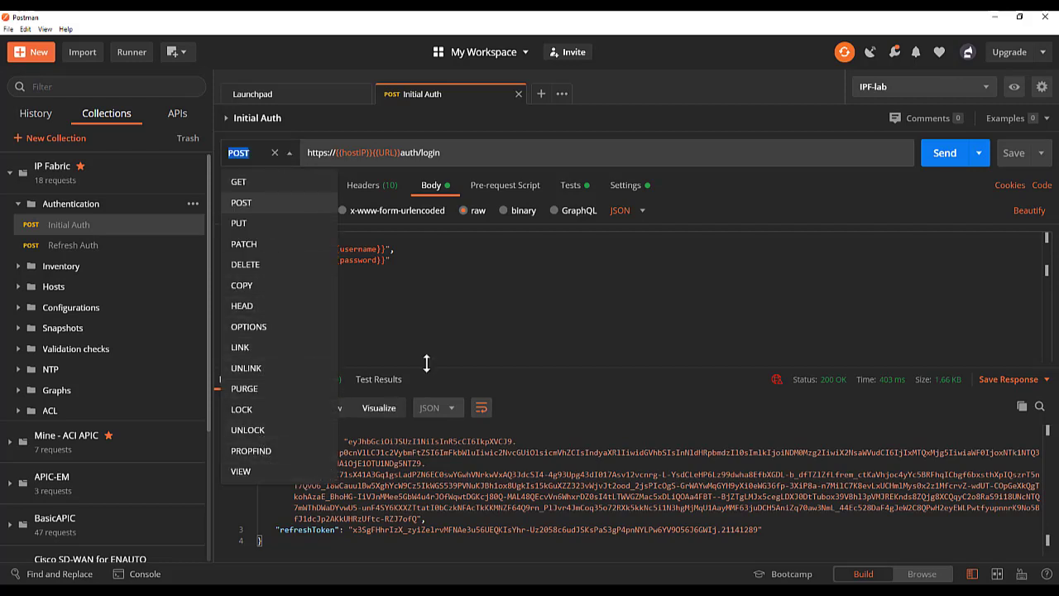
{"action": "left_click", "coordinate": [392, 236]}
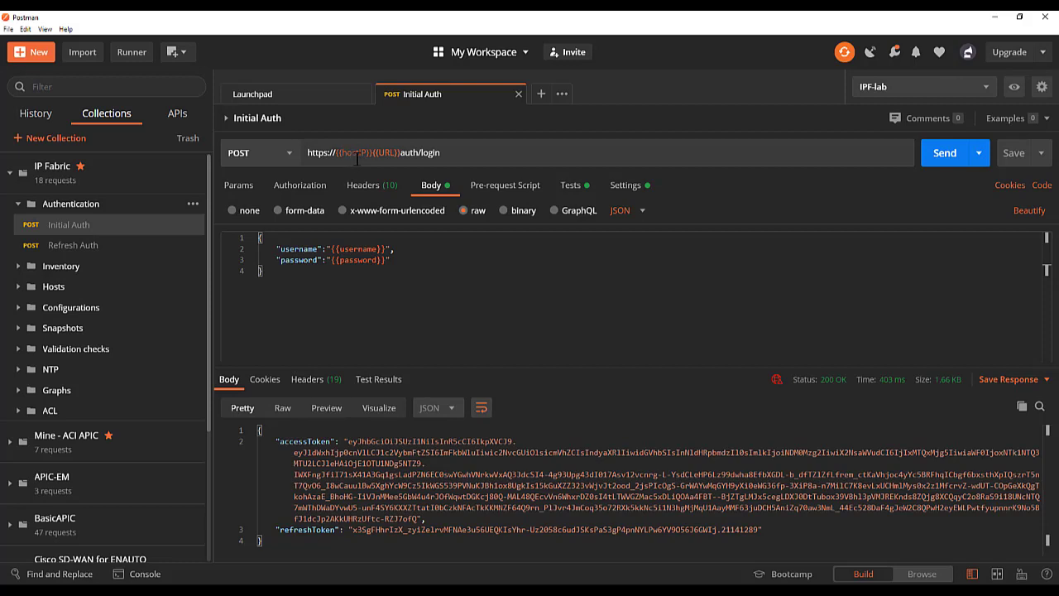
{"action": "mouse_move", "coordinate": [384, 153]}
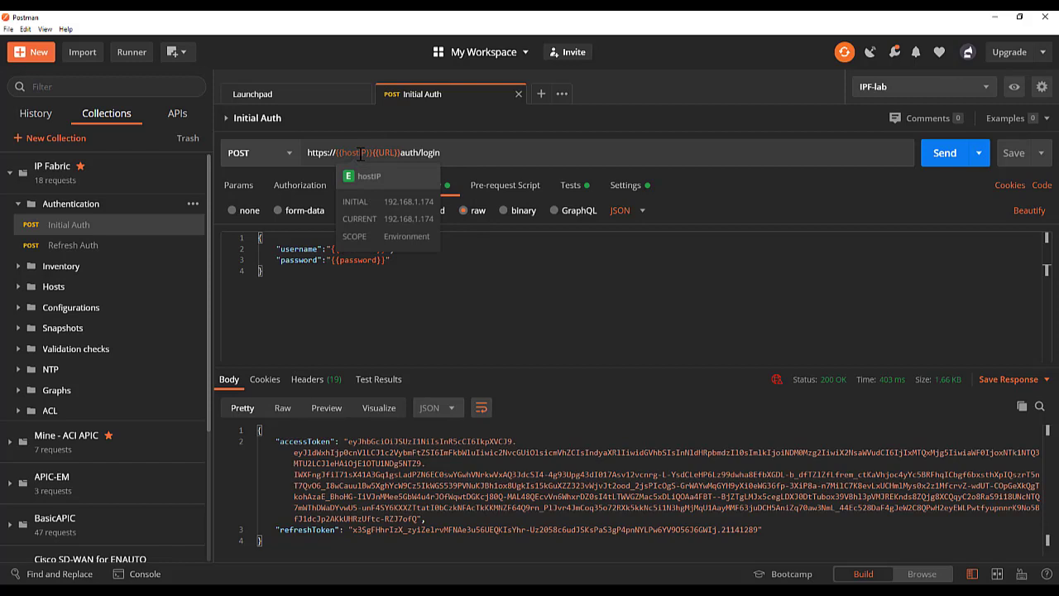
- Look over the selectable environments and inspect the variables of IPF-lab
{"action": "left_click", "coordinate": [981, 87]}
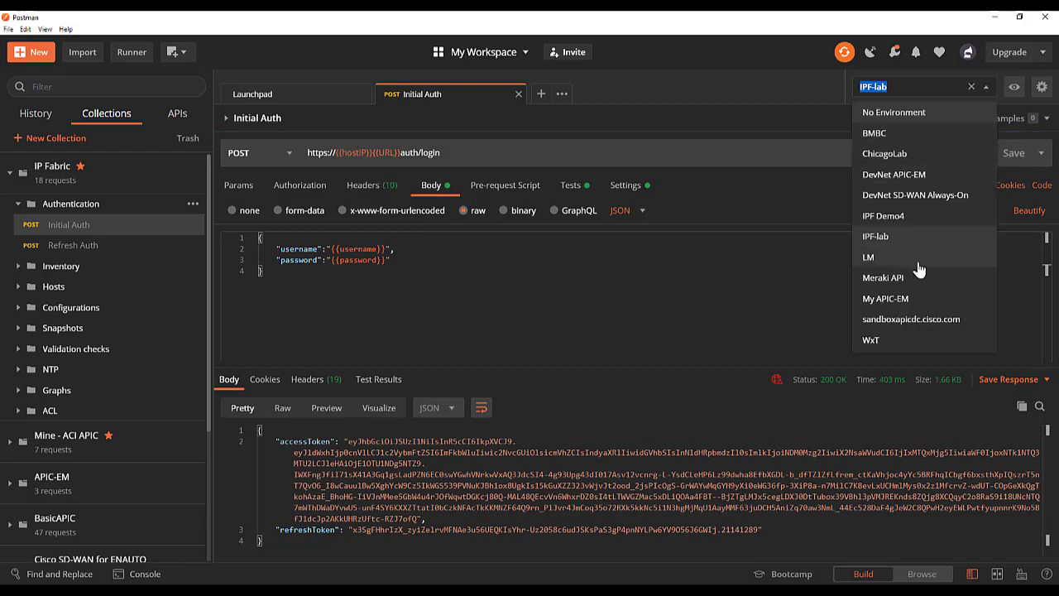
{"action": "left_click", "coordinate": [1044, 90]}
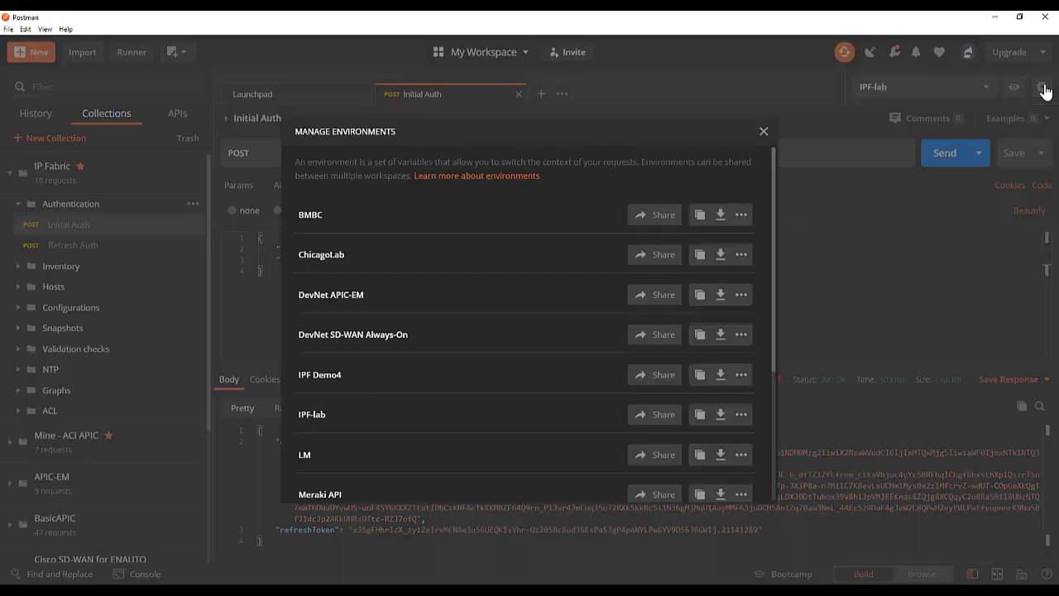
{"action": "left_click", "coordinate": [311, 415]}
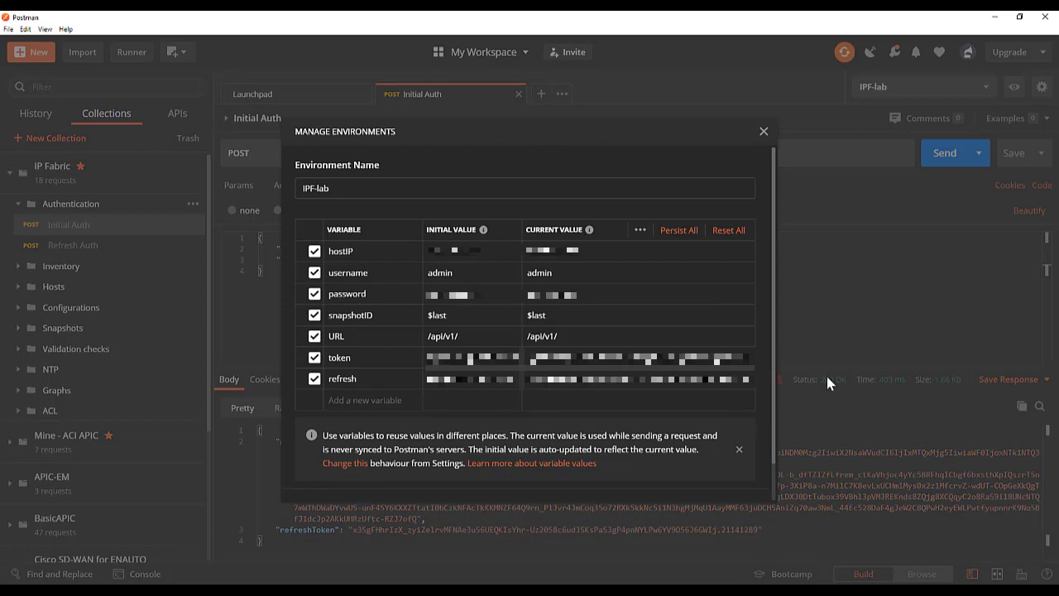
{"action": "left_click", "coordinate": [763, 133]}
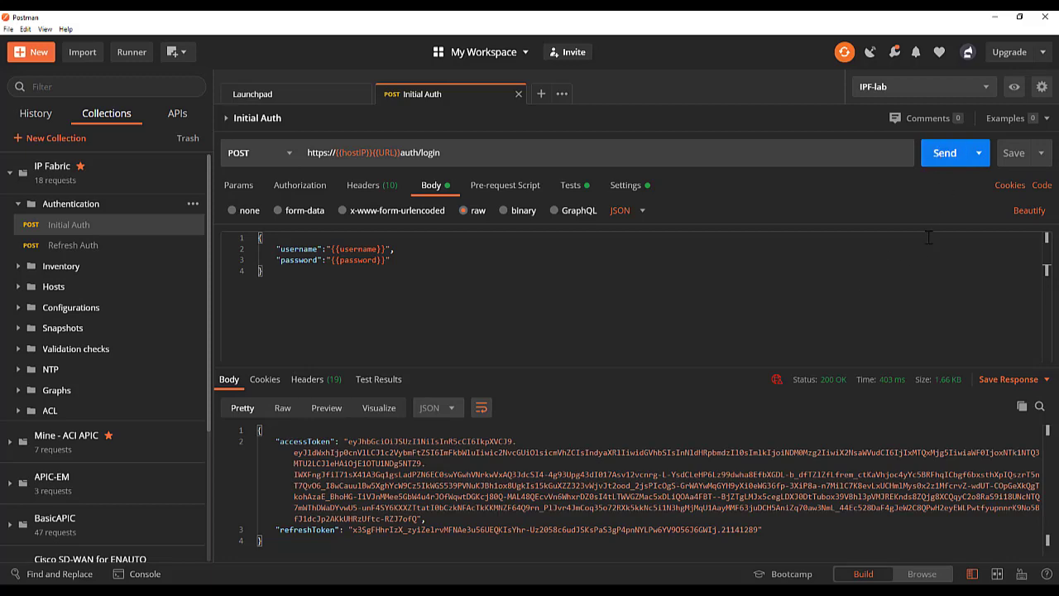
- Send the Initial Auth request and check the token and refresh variables in the IPF-lab environment
{"action": "left_click", "coordinate": [954, 151]}
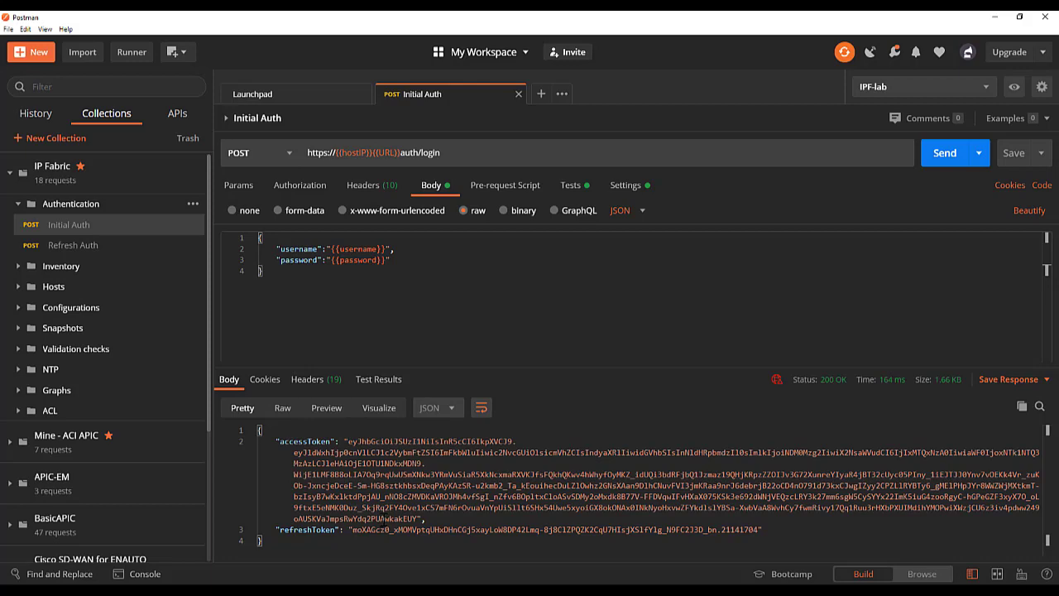
{"action": "left_click", "coordinate": [1041, 89]}
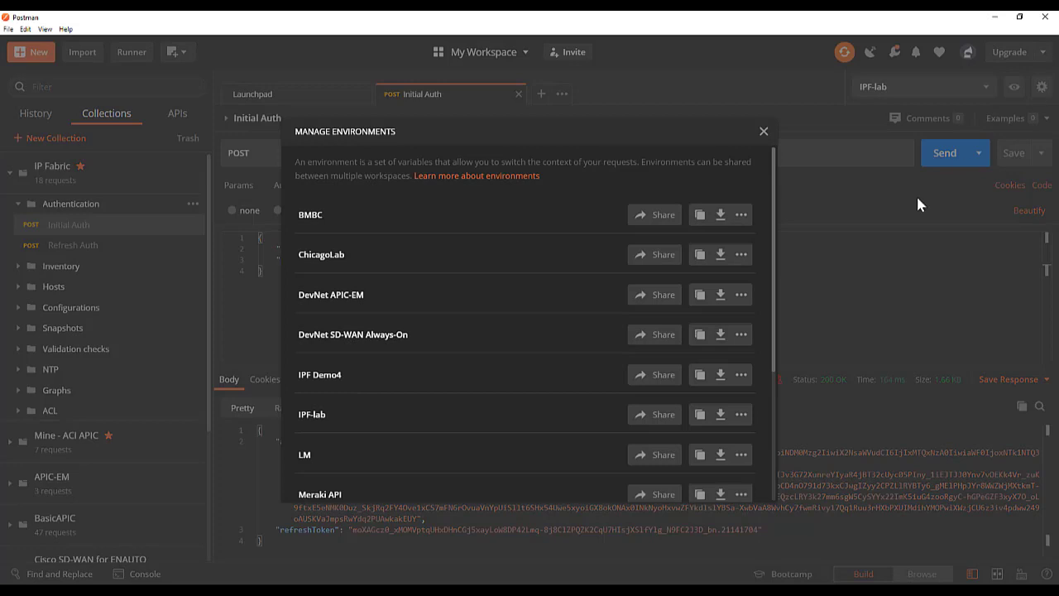
{"action": "left_click", "coordinate": [311, 415]}
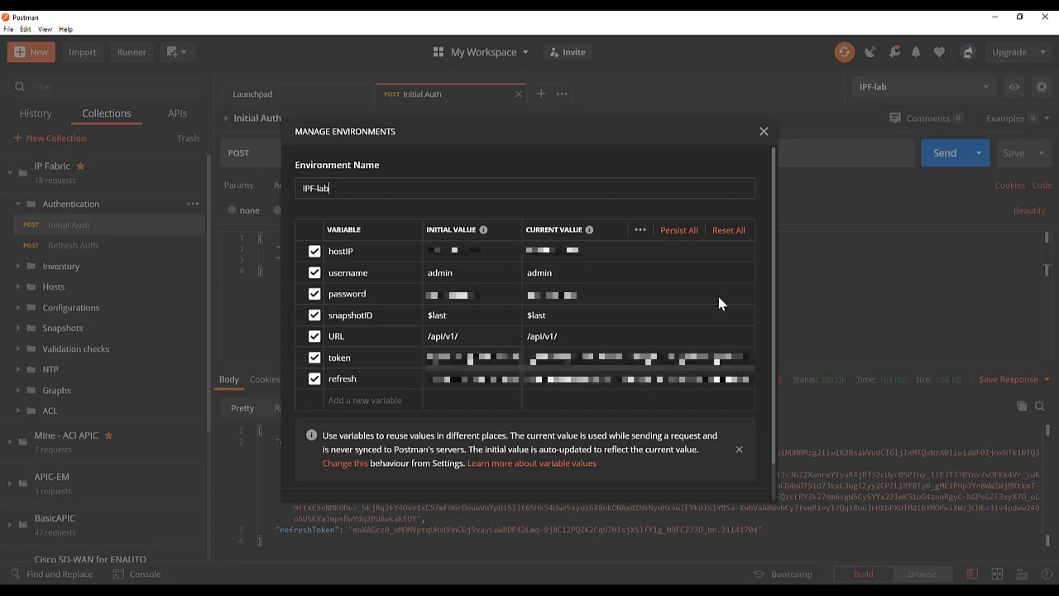
{"action": "left_click", "coordinate": [763, 132]}
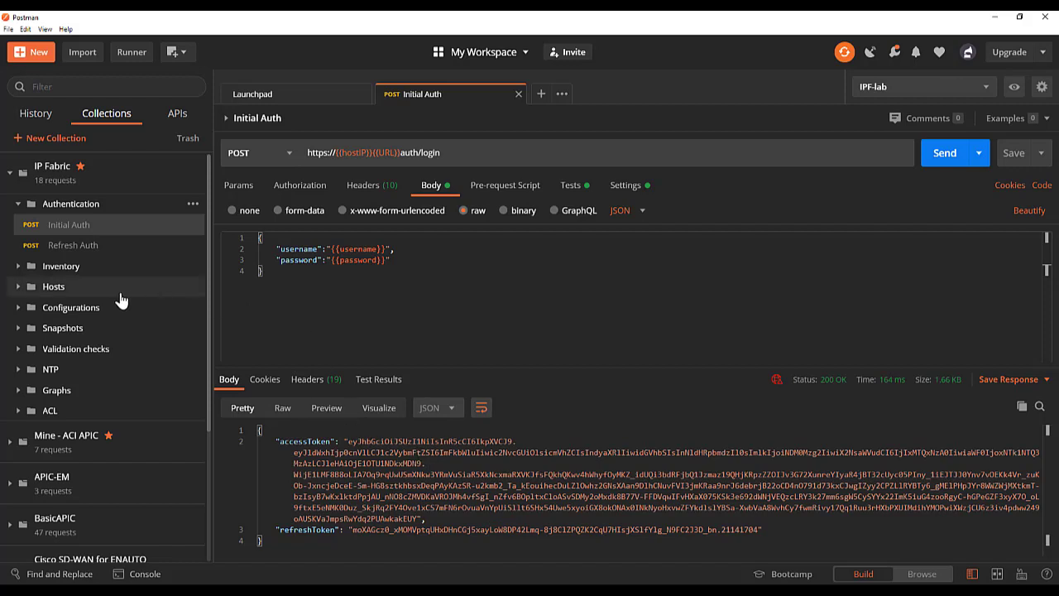
- Open the Refresh Auth request, review its JSON body with the refresh variable, and send it
{"action": "left_click", "coordinate": [86, 248]}
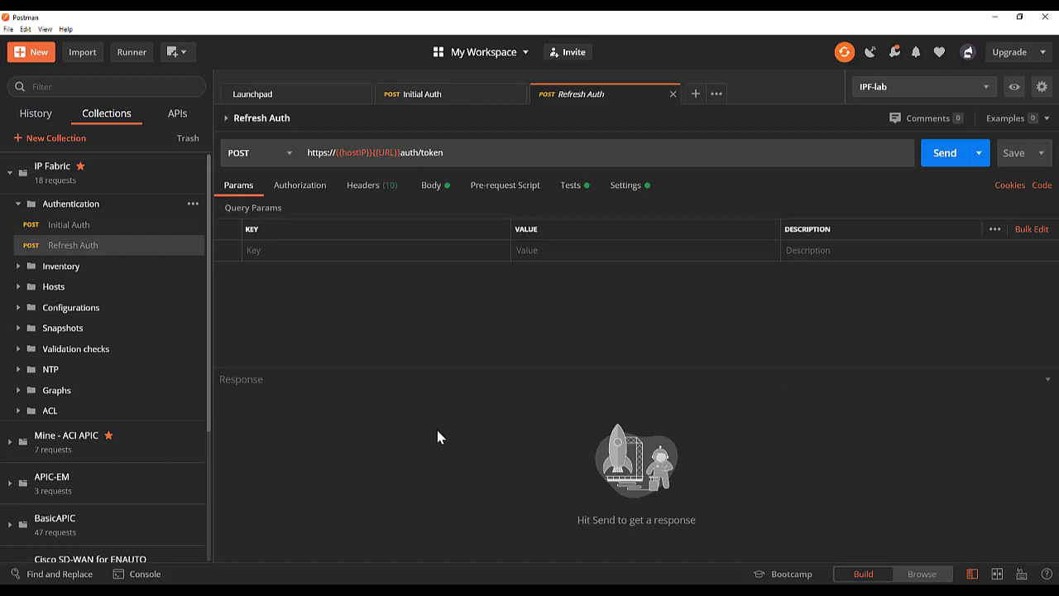
{"action": "left_click", "coordinate": [432, 189]}
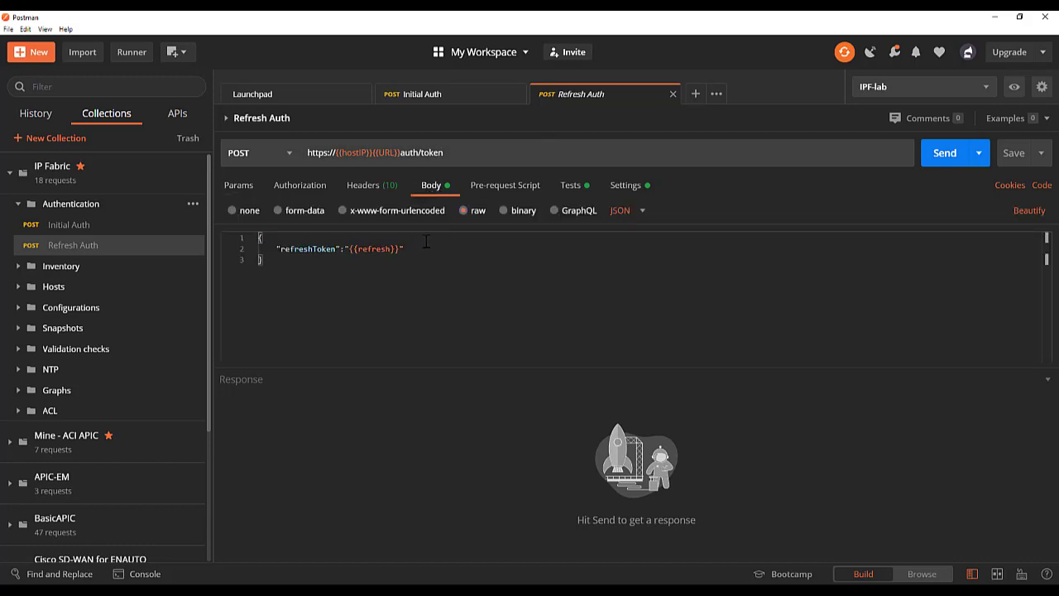
{"action": "left_click", "coordinate": [946, 154]}
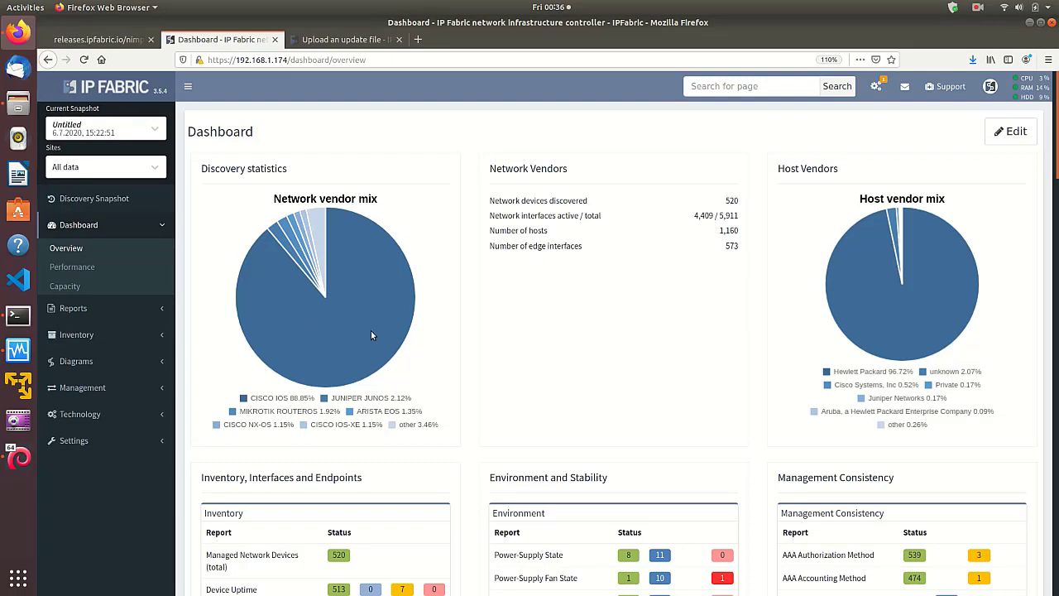
- Open the Devices inventory in IP Fabric and look over the Device Inventory table and its display settings
{"action": "left_click", "coordinate": [85, 334]}
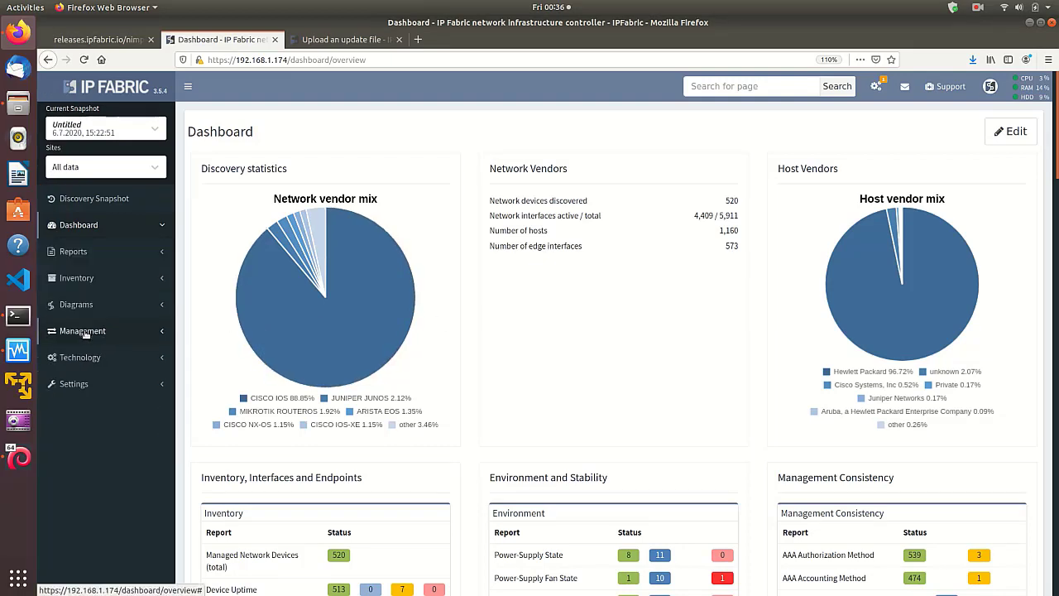
{"action": "left_click", "coordinate": [65, 322]}
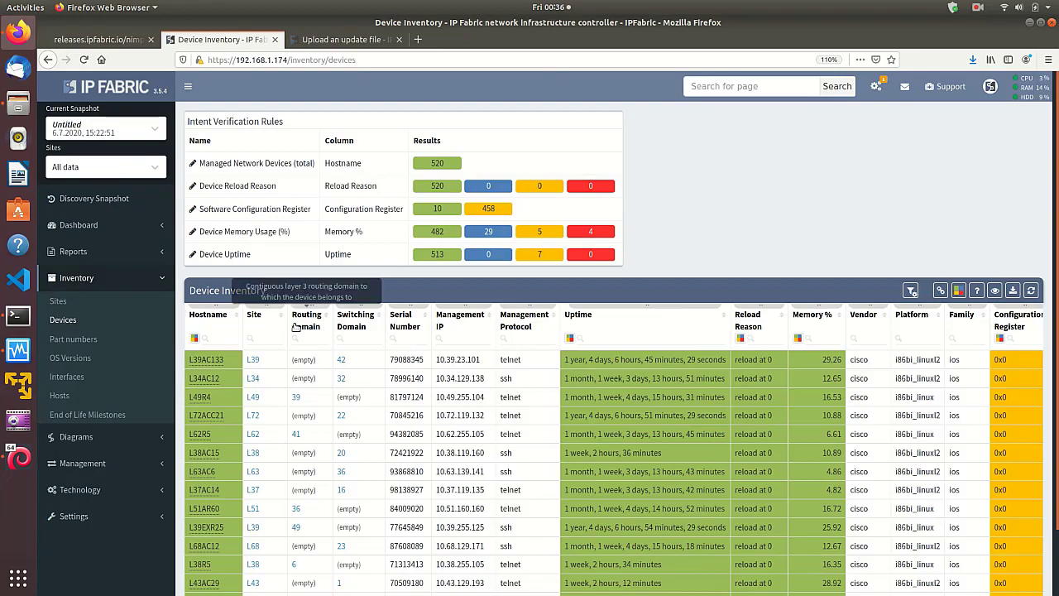
{"action": "scroll", "coordinate": [999, 268], "scroll_direction": "down", "scroll_amount": 2}
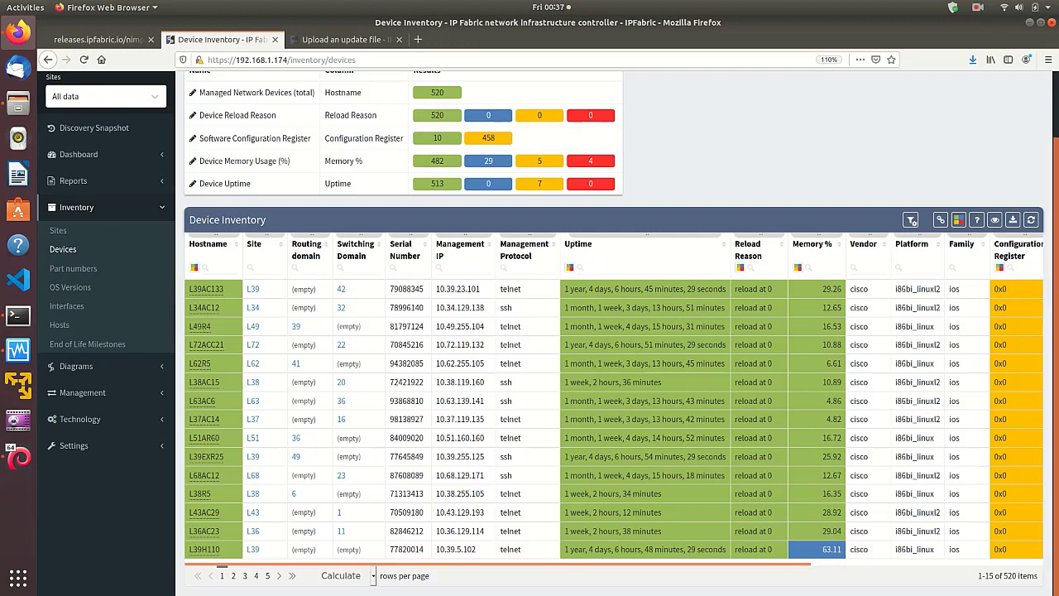
{"action": "left_click", "coordinate": [996, 221]}
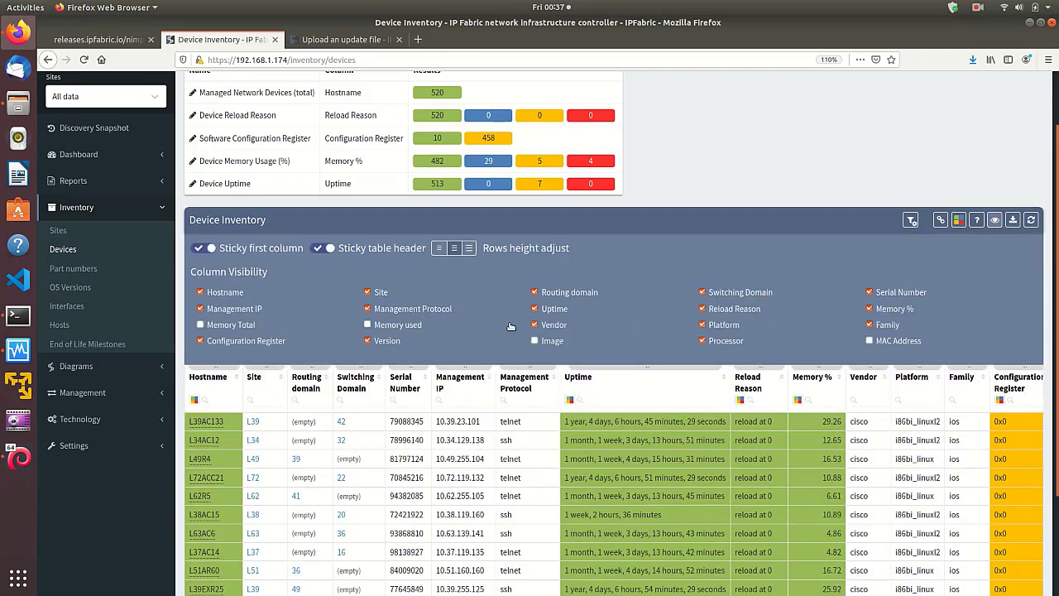
{"action": "left_click", "coordinate": [995, 220]}
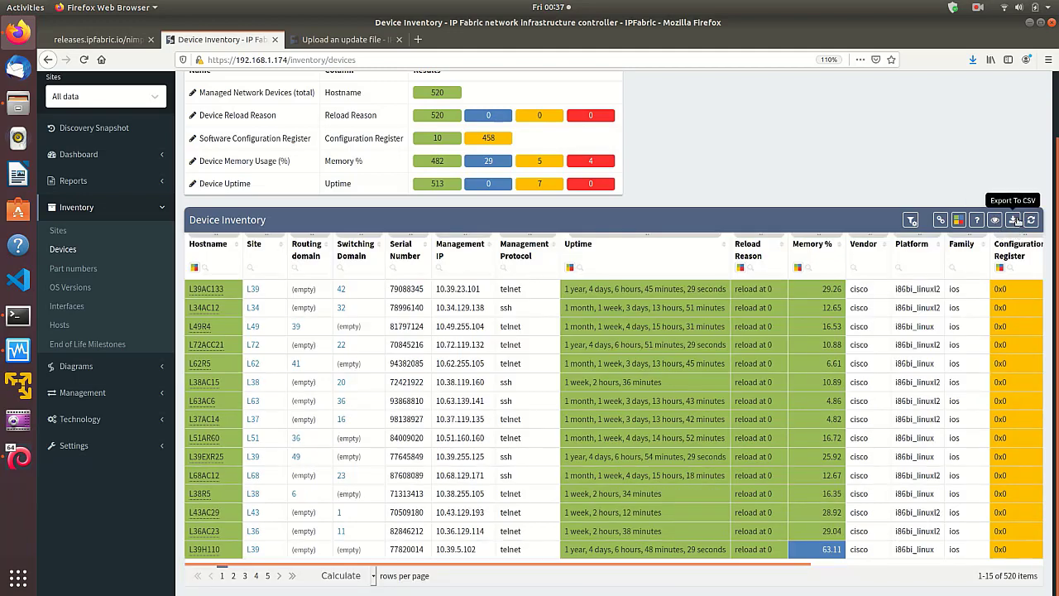
- Export the Device Inventory table to CSV, view devices.csv in Text Editor, and close it
{"action": "left_click", "coordinate": [1014, 220]}
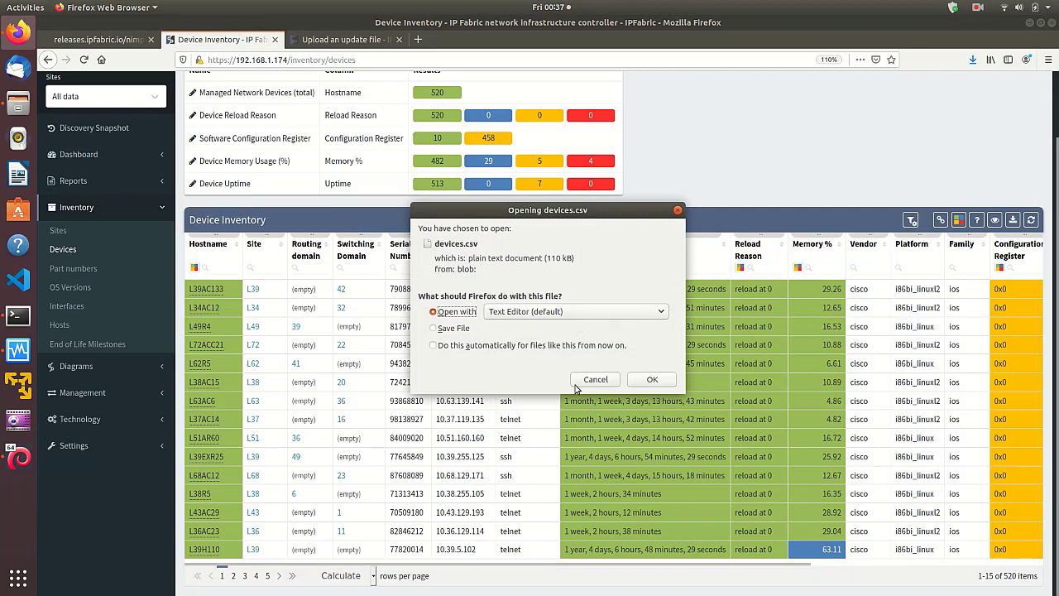
{"action": "left_click", "coordinate": [660, 377]}
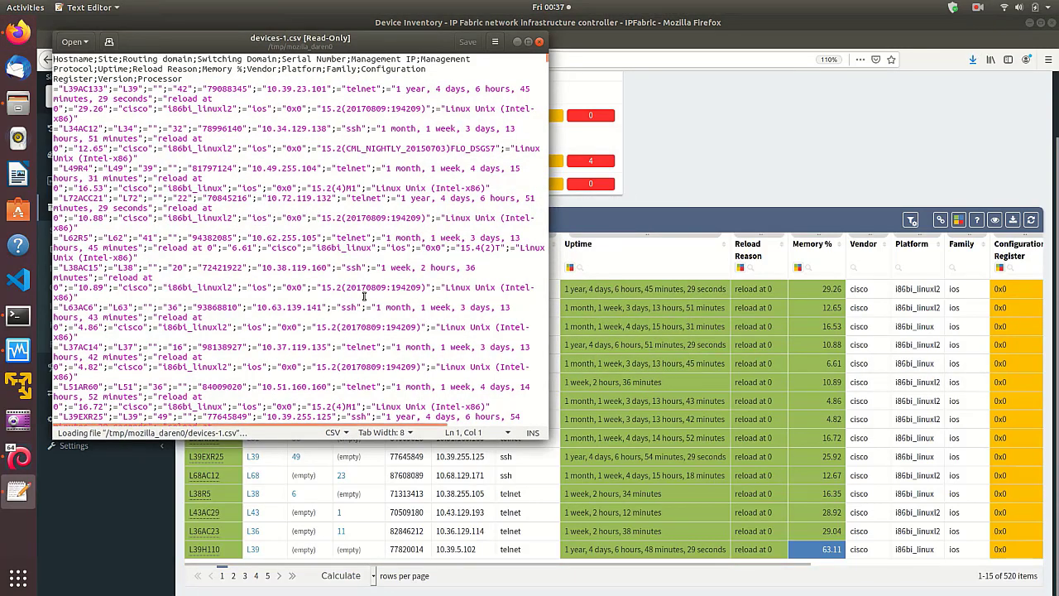
{"action": "left_click", "coordinate": [538, 42]}
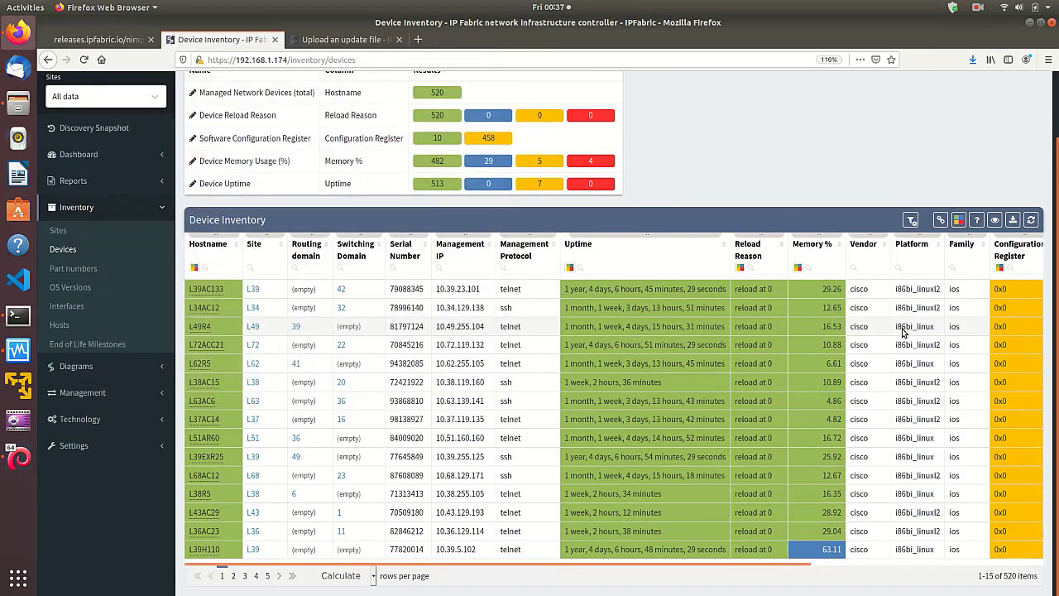
- Open the Device Inventory table description and read through its request payload and API documentation
{"action": "left_click", "coordinate": [977, 221]}
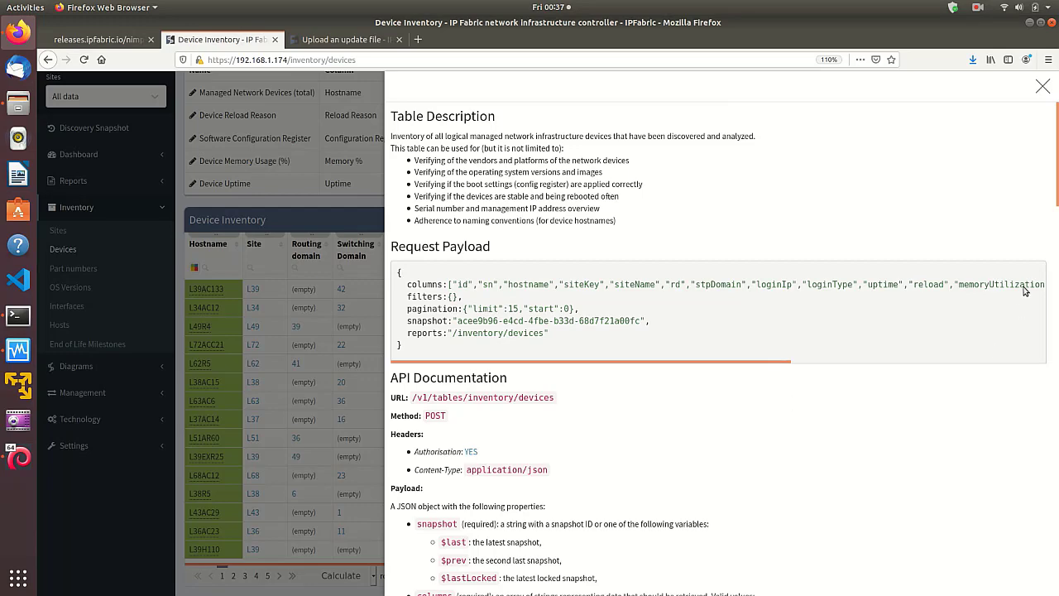
{"action": "left_click_drag", "start_coordinate": [1054, 196], "coordinate": [1055, 415]}
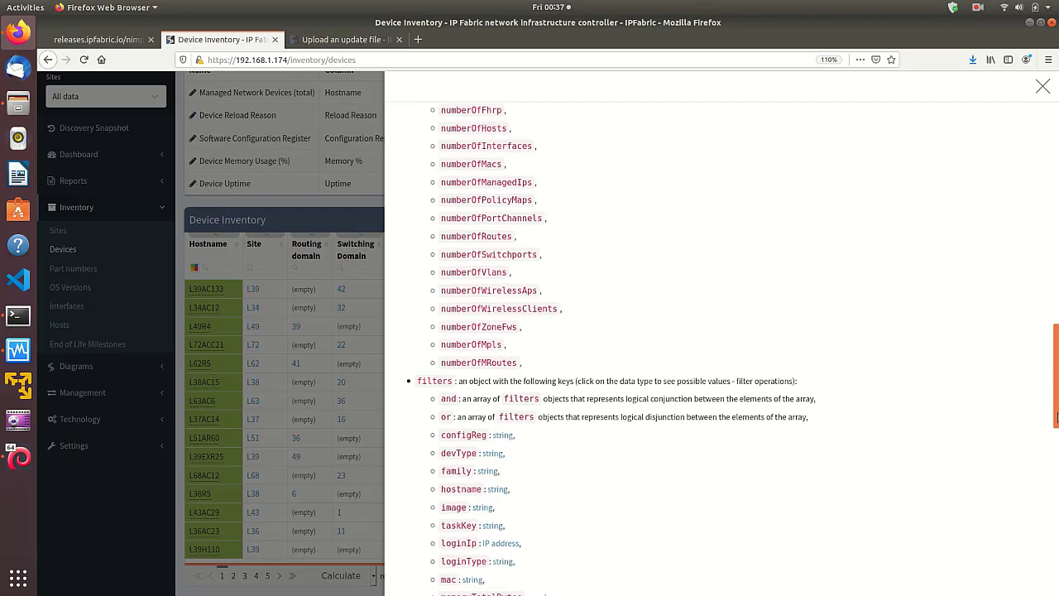
{"action": "left_click_drag", "start_coordinate": [1056, 418], "coordinate": [1049, 182]}
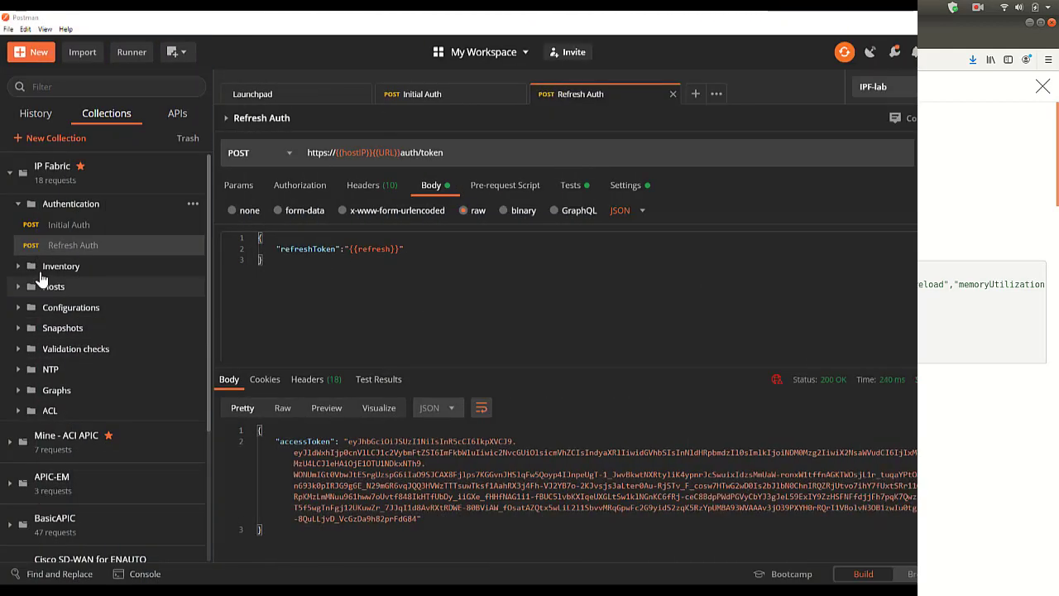
- In Postman's Inventory device list request, add the missing comma after the "$last" snapshot value in the JSON body and send it
{"action": "left_click", "coordinate": [18, 267]}
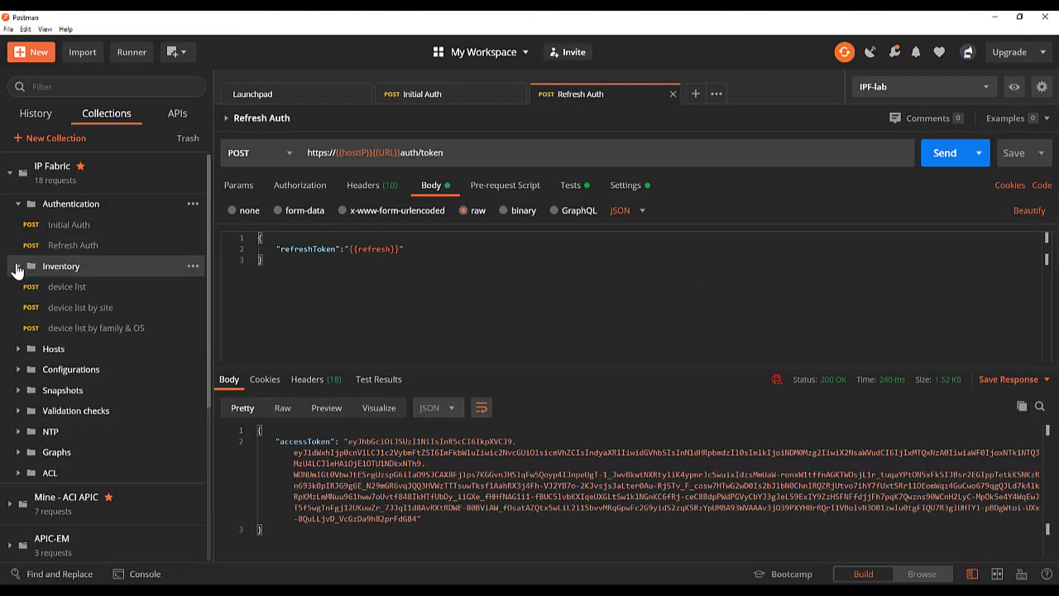
{"action": "left_click", "coordinate": [79, 288]}
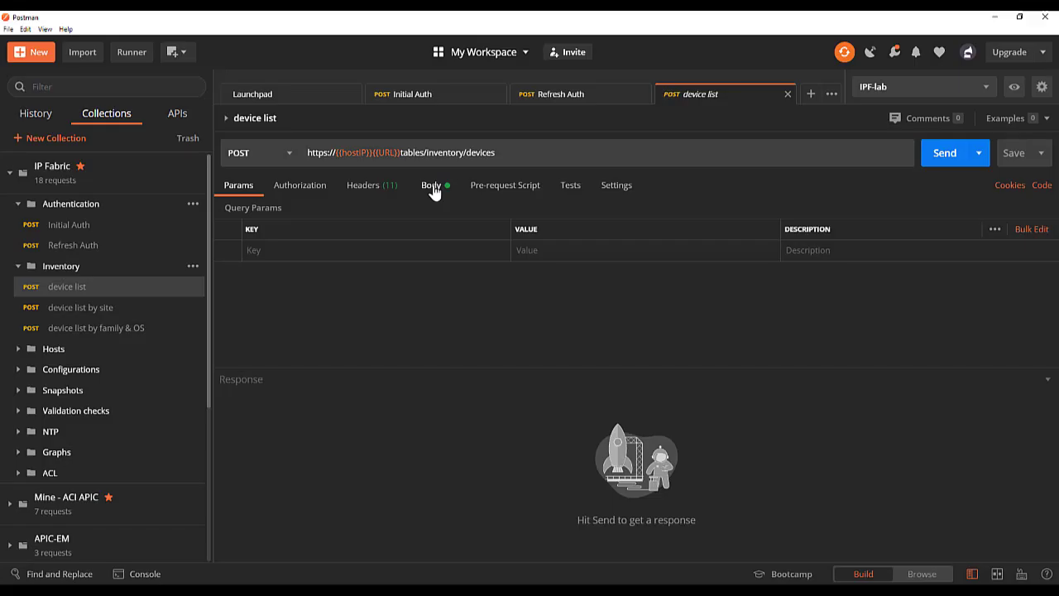
{"action": "left_click", "coordinate": [432, 187]}
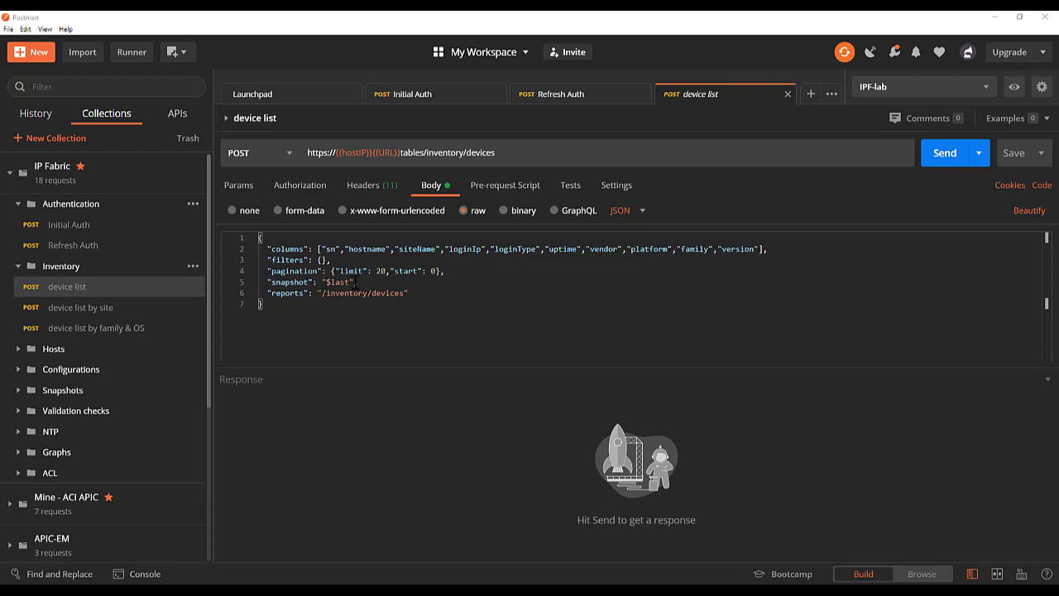
{"action": "left_click", "coordinate": [356, 282]}
{"action": "type", "text": ","}
{"action": "left_click", "coordinate": [939, 155]}
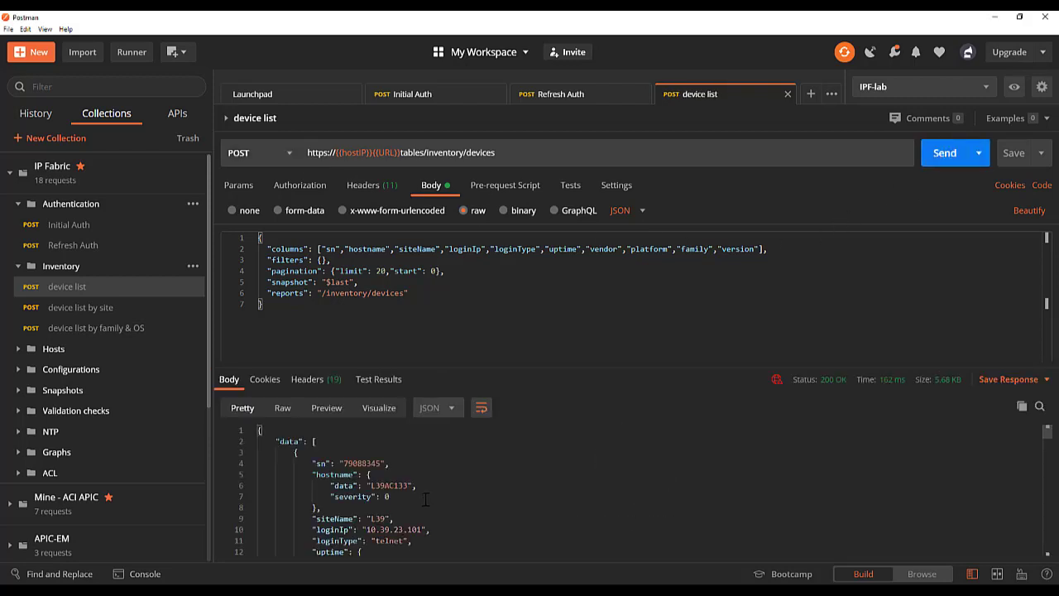
- Examine the end of the device list response, including the _meta section and the last device entry
{"action": "left_click_drag", "start_coordinate": [1047, 436], "coordinate": [1056, 559]}
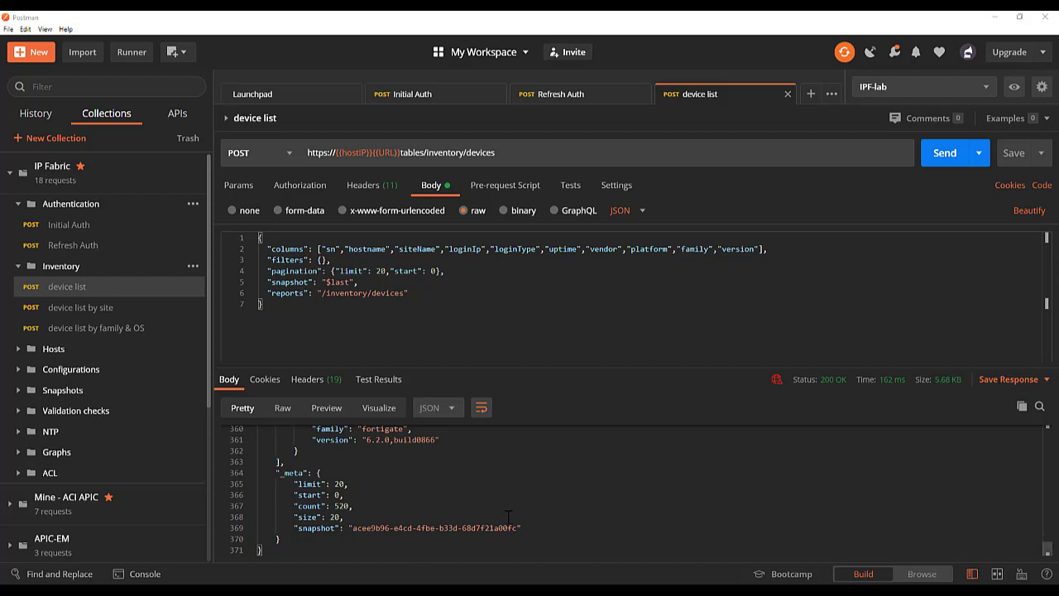
{"action": "scroll", "coordinate": [509, 517], "scroll_direction": "up", "scroll_amount": 5}
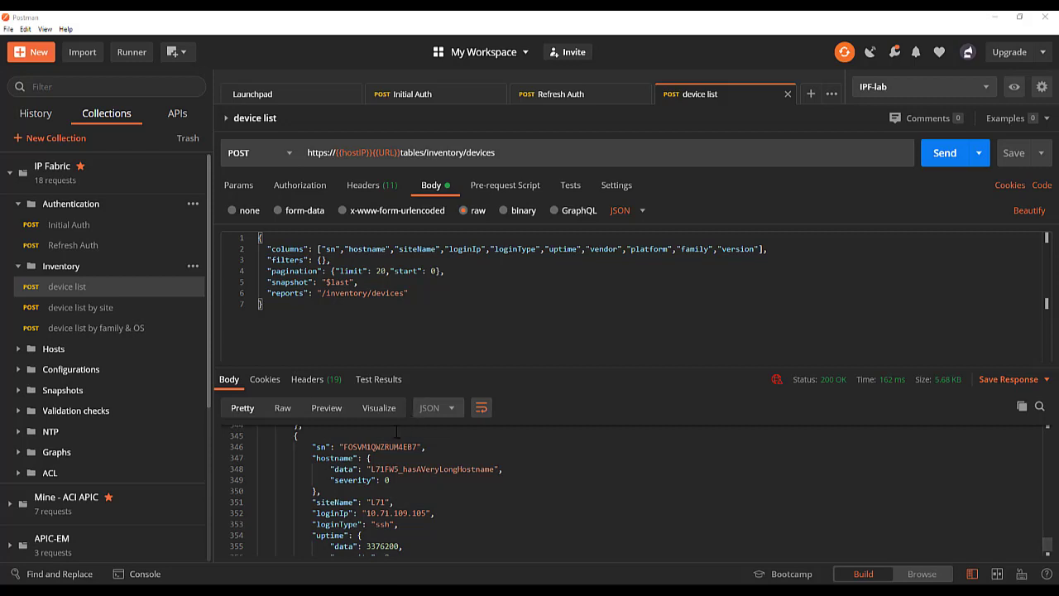
{"action": "scroll", "coordinate": [464, 518], "scroll_direction": "down", "scroll_amount": 1}
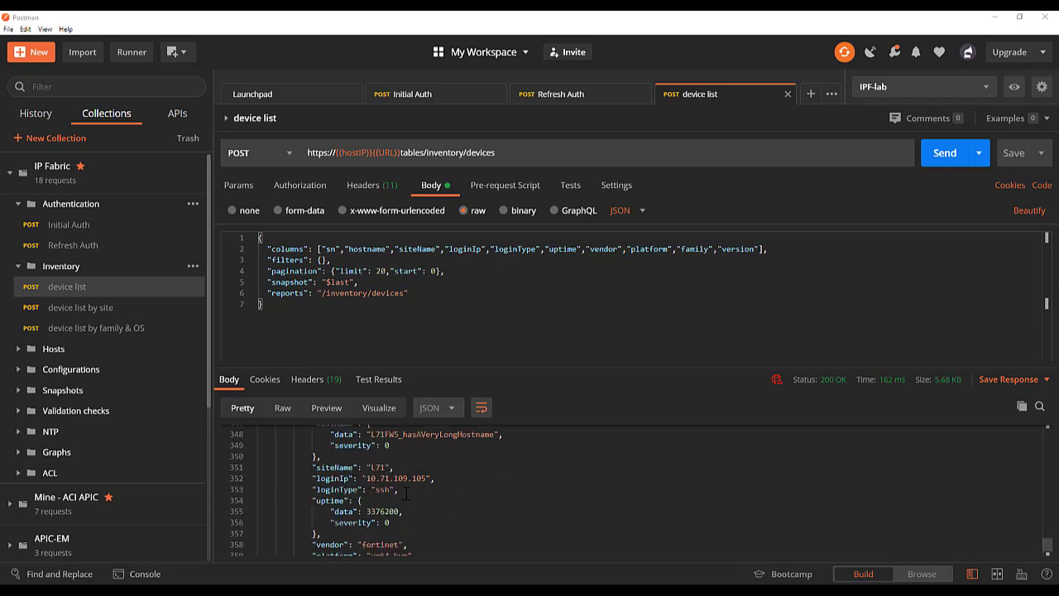
{"action": "scroll", "coordinate": [402, 534], "scroll_direction": "down", "scroll_amount": 2}
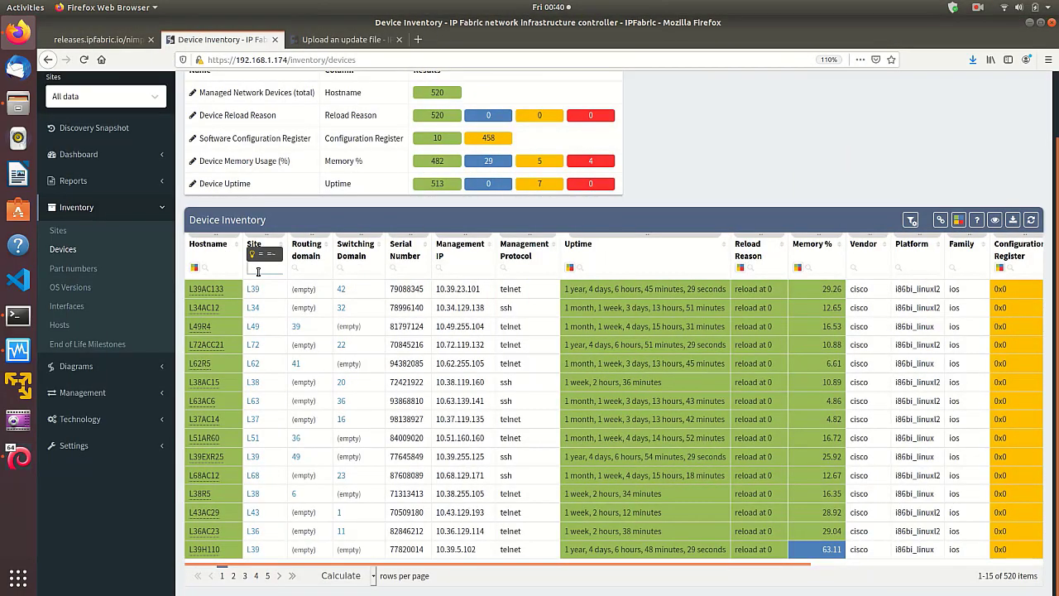
- Back in IP Fabric, filter the Device Inventory by site L1 and highlight the siteName filter in the table description's request payload
{"action": "type", "text": "L1"}
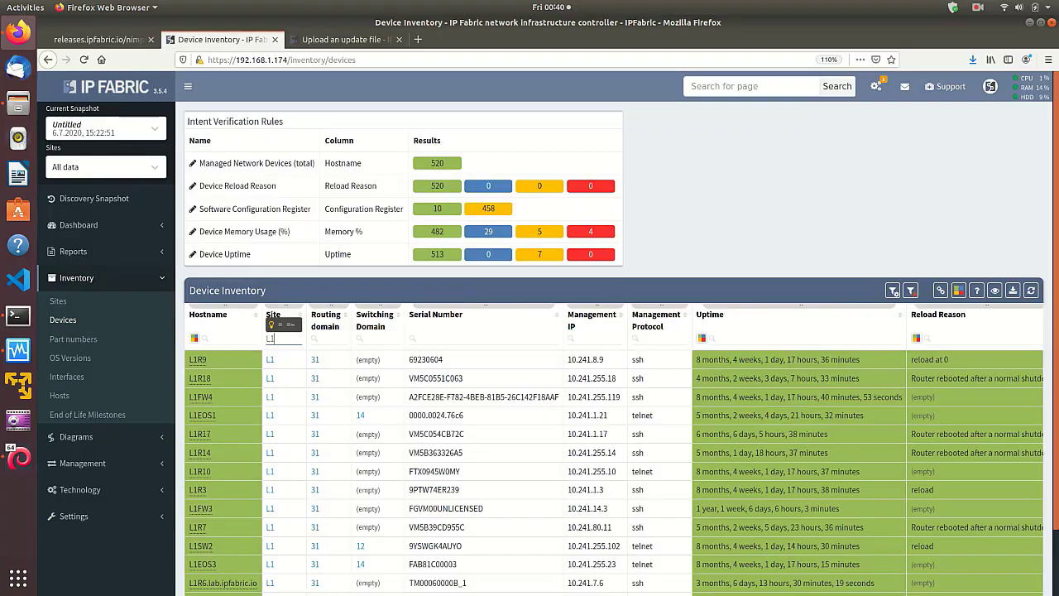
{"action": "scroll", "coordinate": [270, 339], "scroll_direction": "down", "scroll_amount": 2}
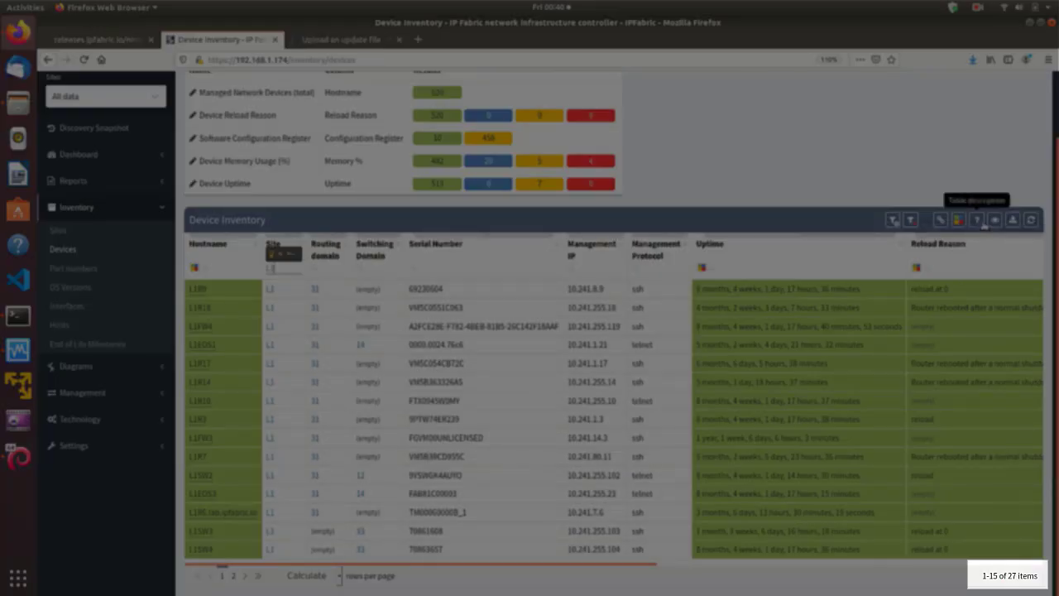
{"action": "left_click", "coordinate": [978, 220]}
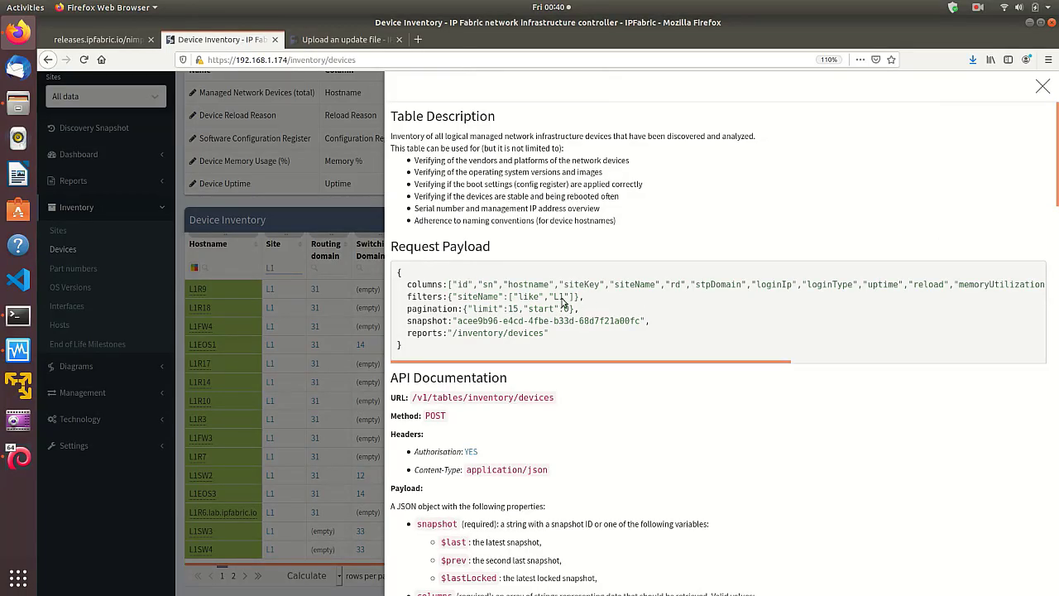
{"action": "left_click_drag", "start_coordinate": [584, 299], "coordinate": [403, 299]}
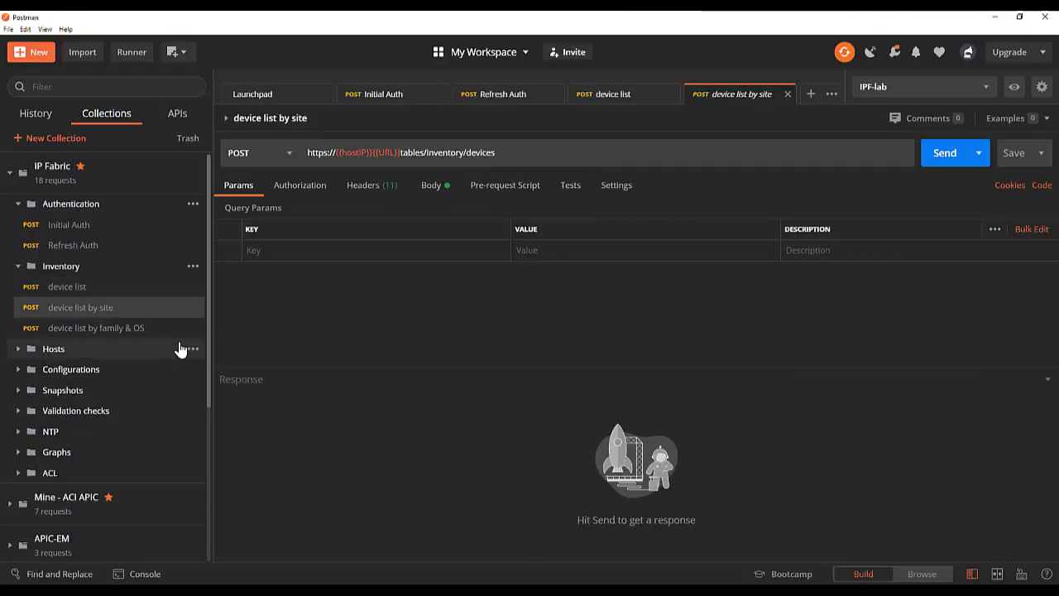
{"action": "left_click", "coordinate": [431, 185]}
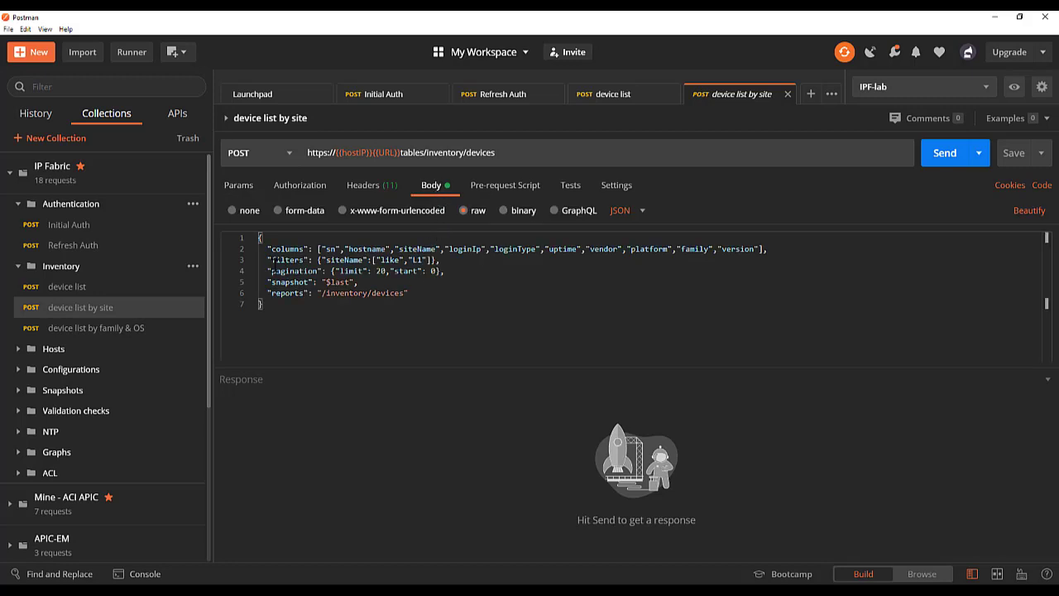
{"action": "left_click_drag", "start_coordinate": [264, 260], "coordinate": [468, 260]}
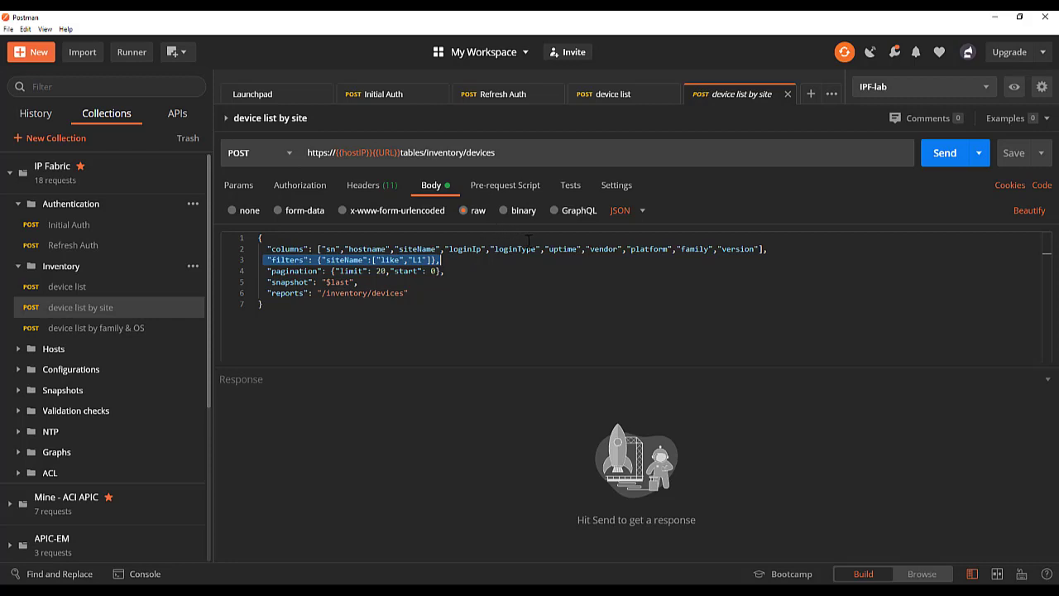
{"action": "left_click", "coordinate": [936, 161]}
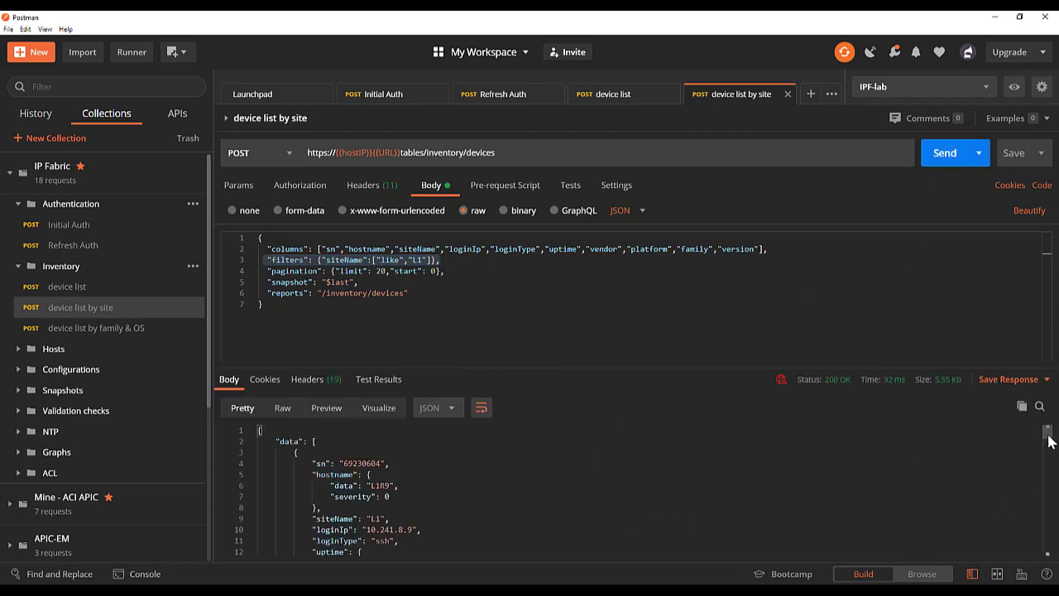
{"action": "left_click_drag", "start_coordinate": [1047, 427], "coordinate": [1056, 561]}
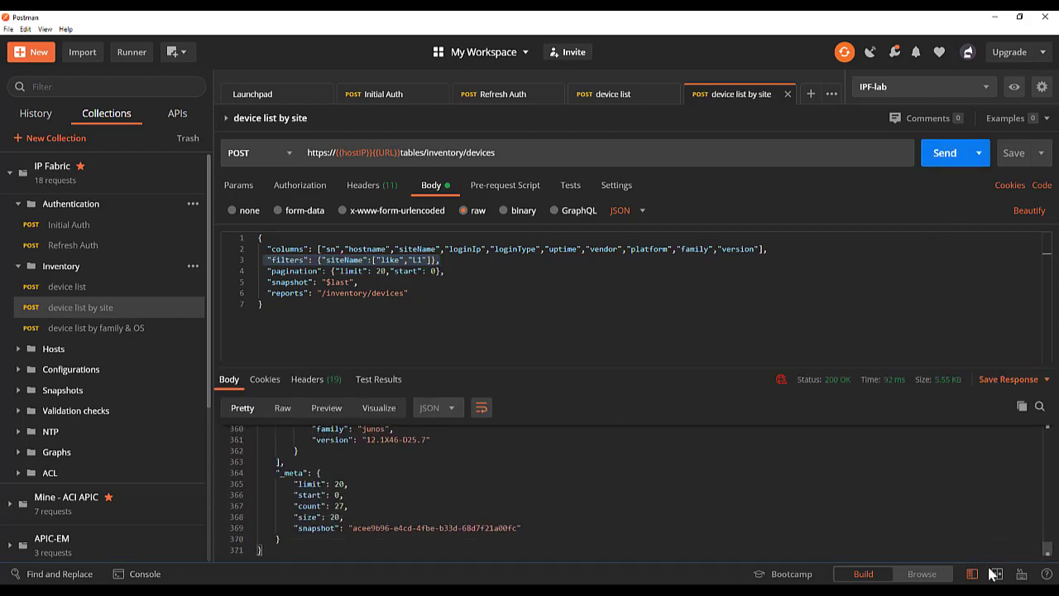
{"action": "left_click_drag", "start_coordinate": [348, 506], "coordinate": [295, 505]}
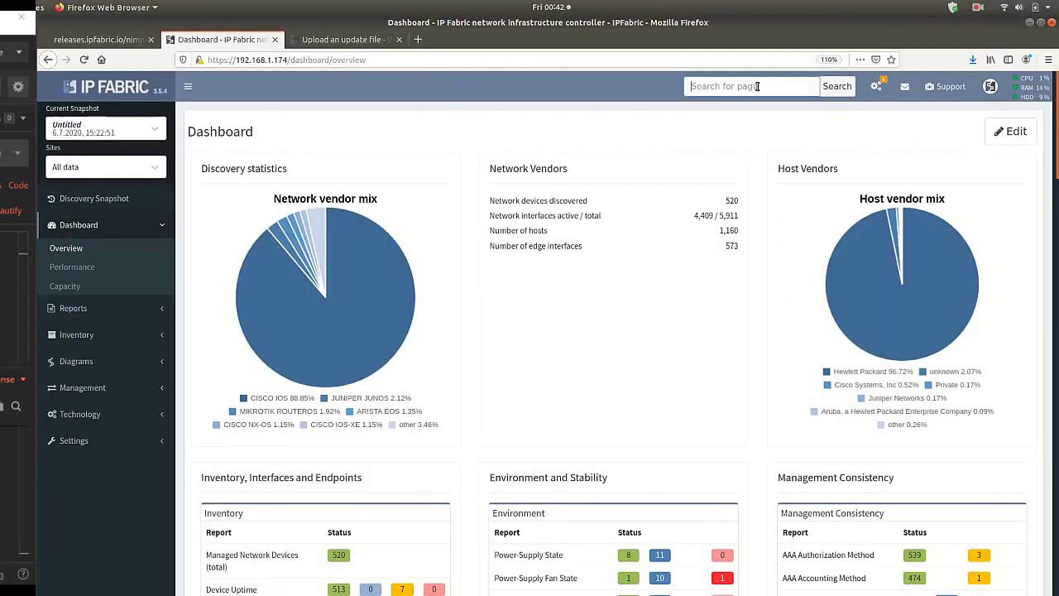
- Search the IP Fabric pages for "ntp" and open NTP Sources
{"action": "left_click", "coordinate": [757, 86]}
{"action": "type", "text": "nt"}
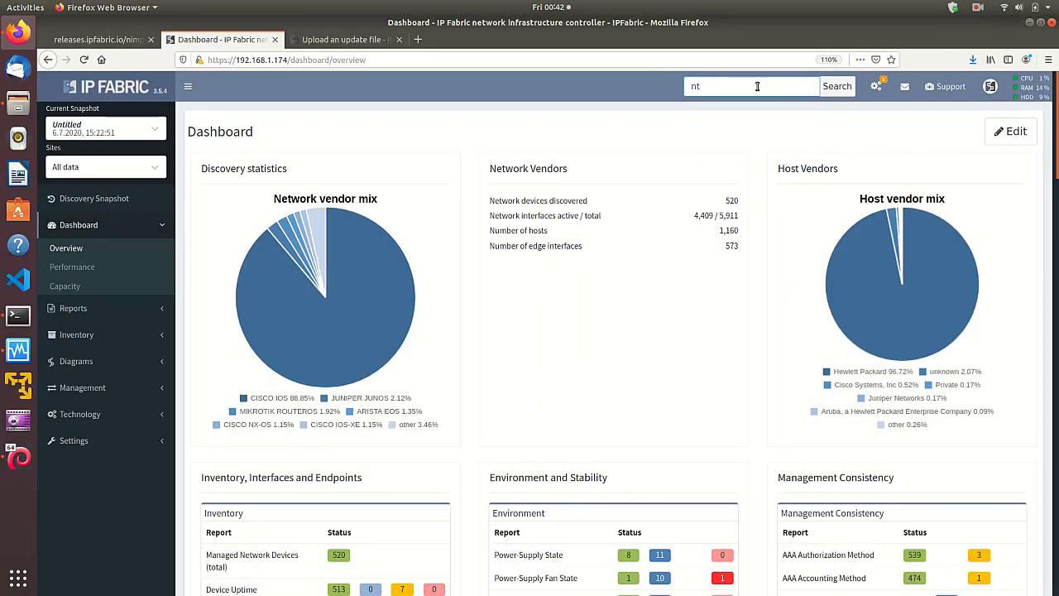
{"action": "type", "text": "p"}
{"action": "key", "text": "Return"}
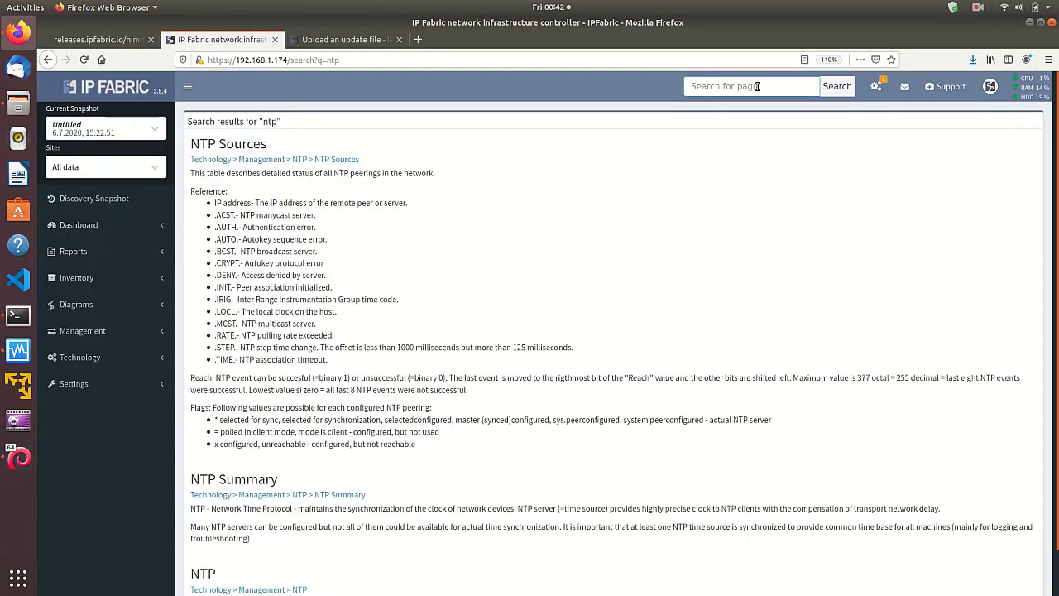
{"action": "left_click", "coordinate": [343, 159]}
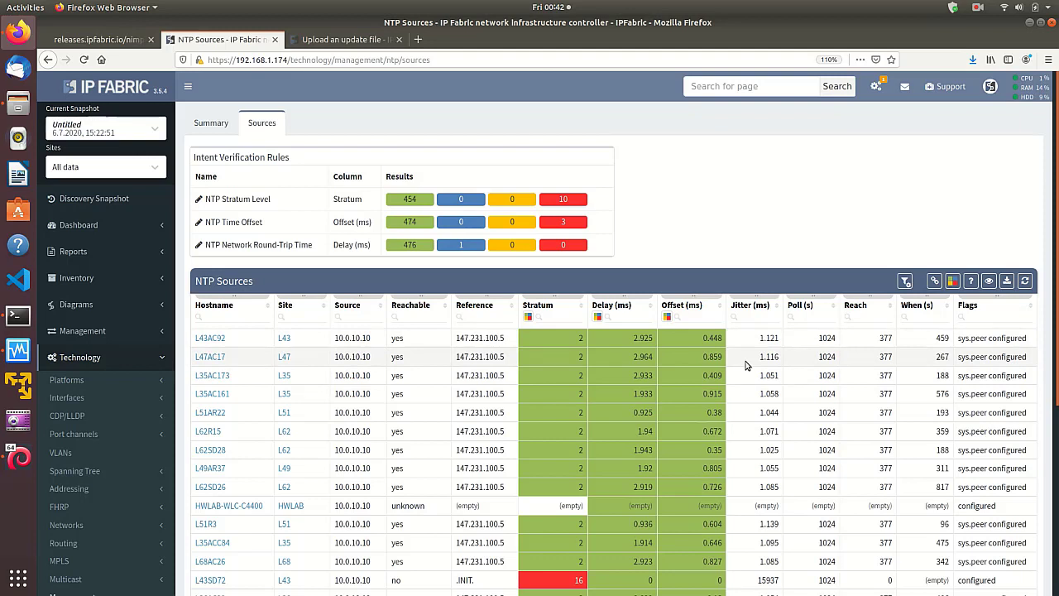
- Filter the NTP Sources table by site L1 and sort it by hostname in descending order
{"action": "left_click", "coordinate": [296, 318]}
{"action": "type", "text": "L1"}
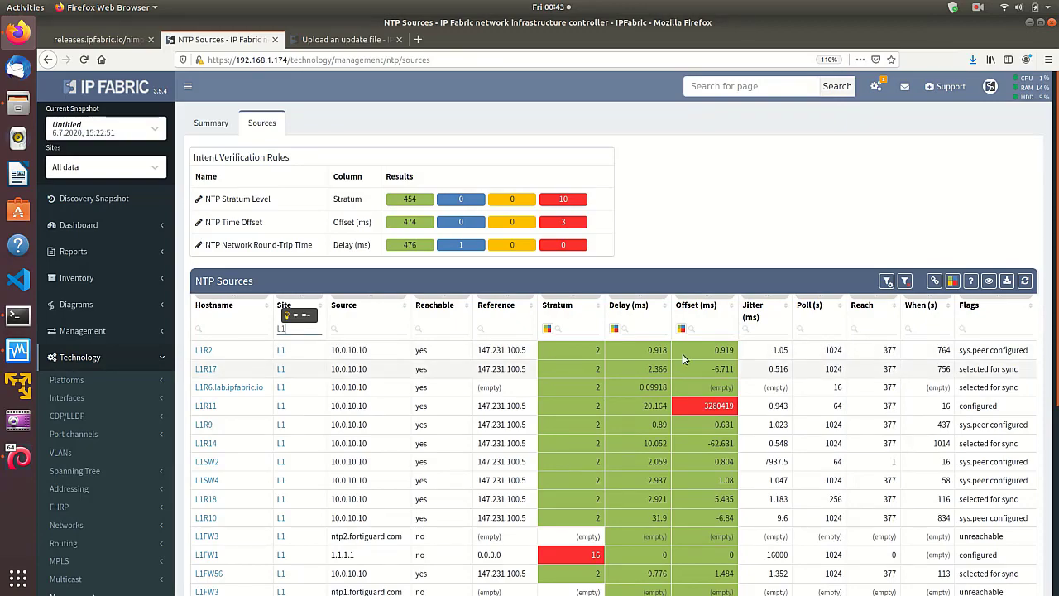
{"action": "scroll", "coordinate": [1046, 359], "scroll_direction": "down", "scroll_amount": 5}
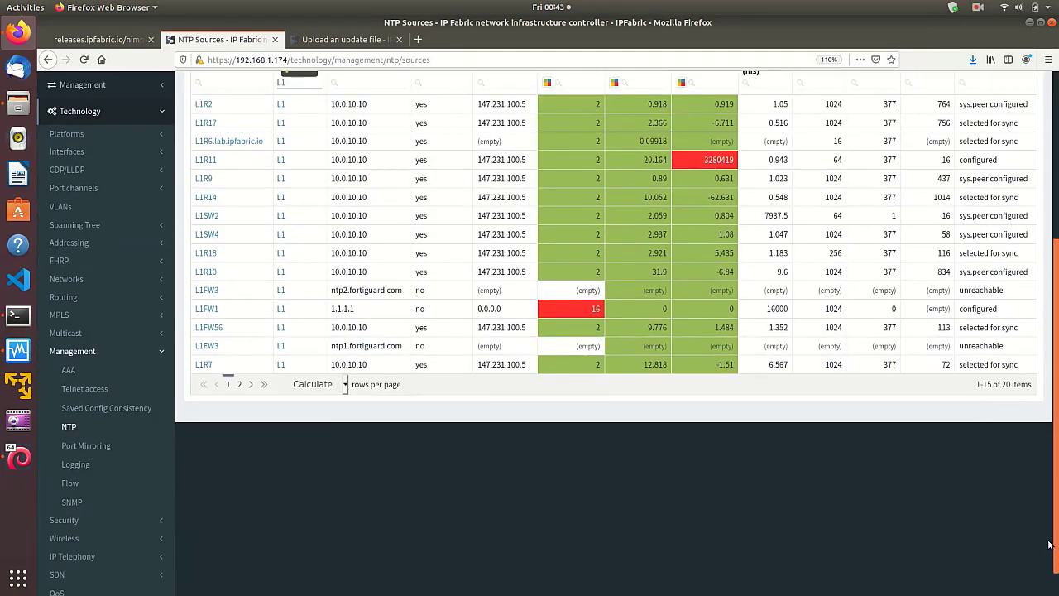
{"action": "scroll", "coordinate": [1040, 348], "scroll_direction": "up", "scroll_amount": 5}
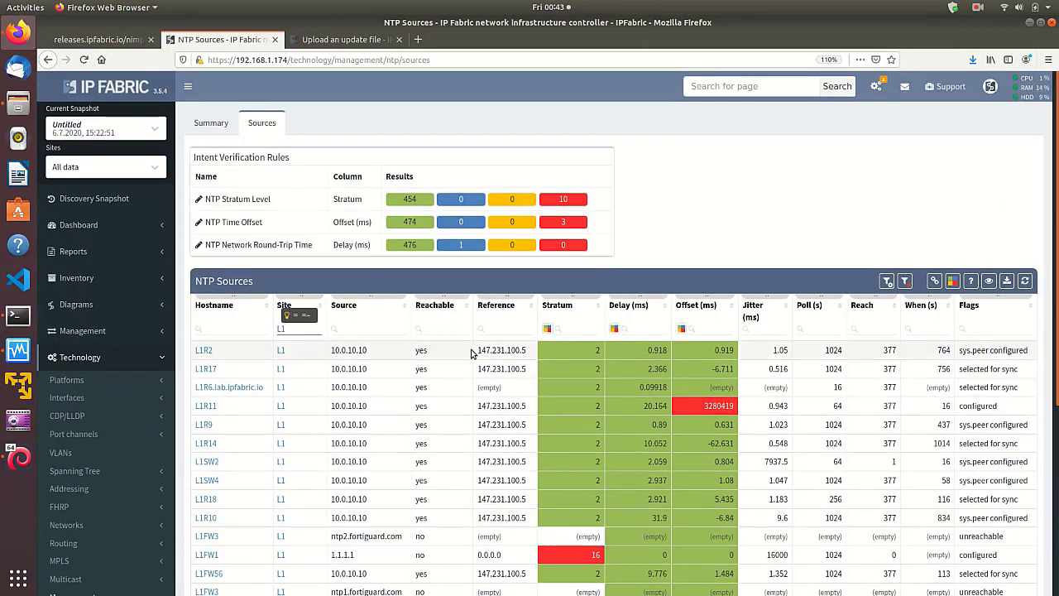
{"action": "left_click", "coordinate": [265, 309]}
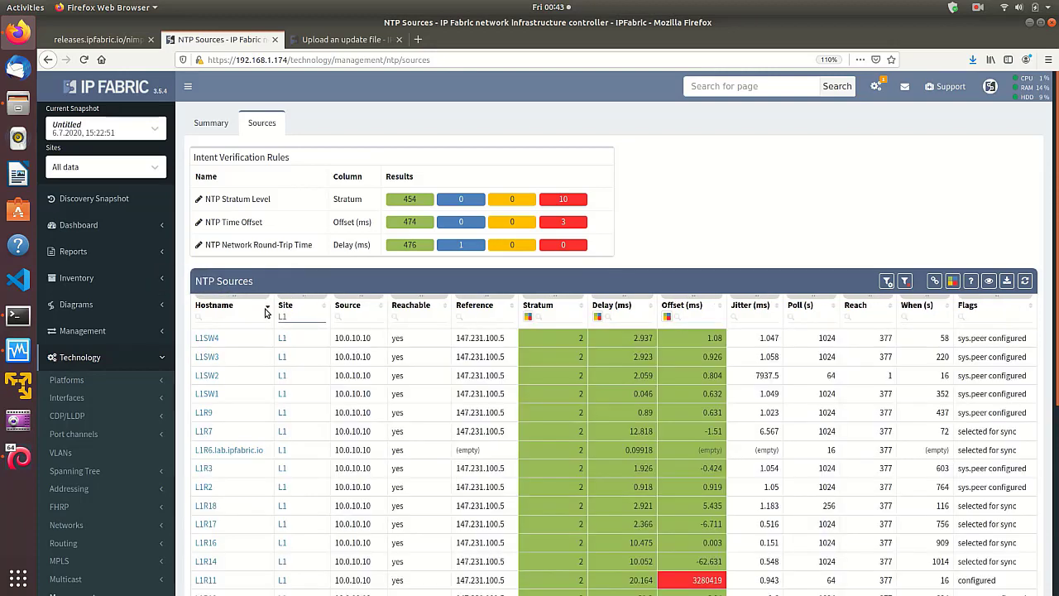
- Sort the NTP Sources table by hostname in ascending order and review the request payload and API documentation in its table description
{"action": "left_click", "coordinate": [266, 307]}
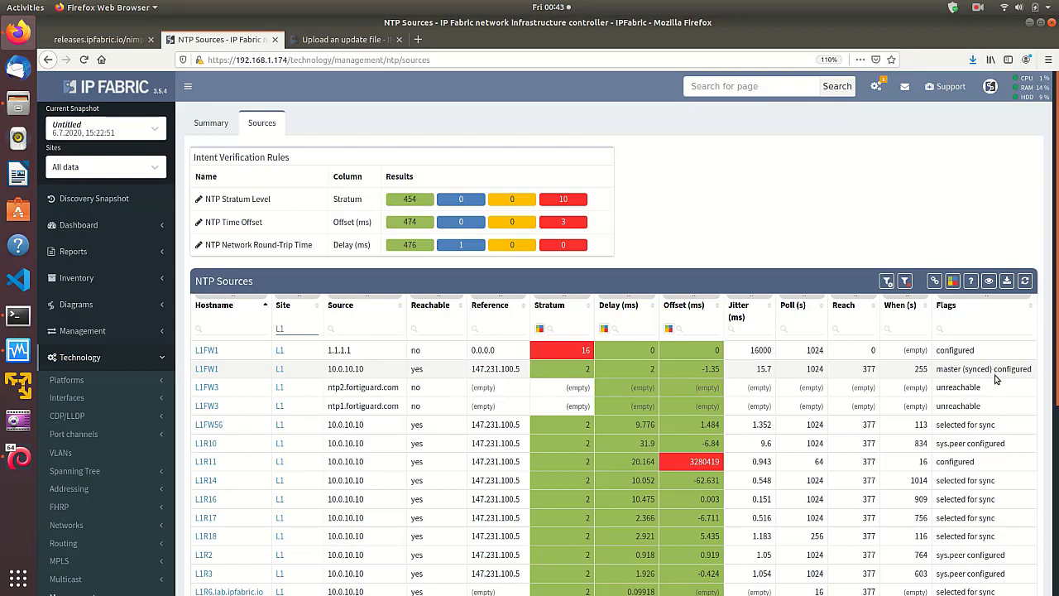
{"action": "left_click", "coordinate": [973, 283]}
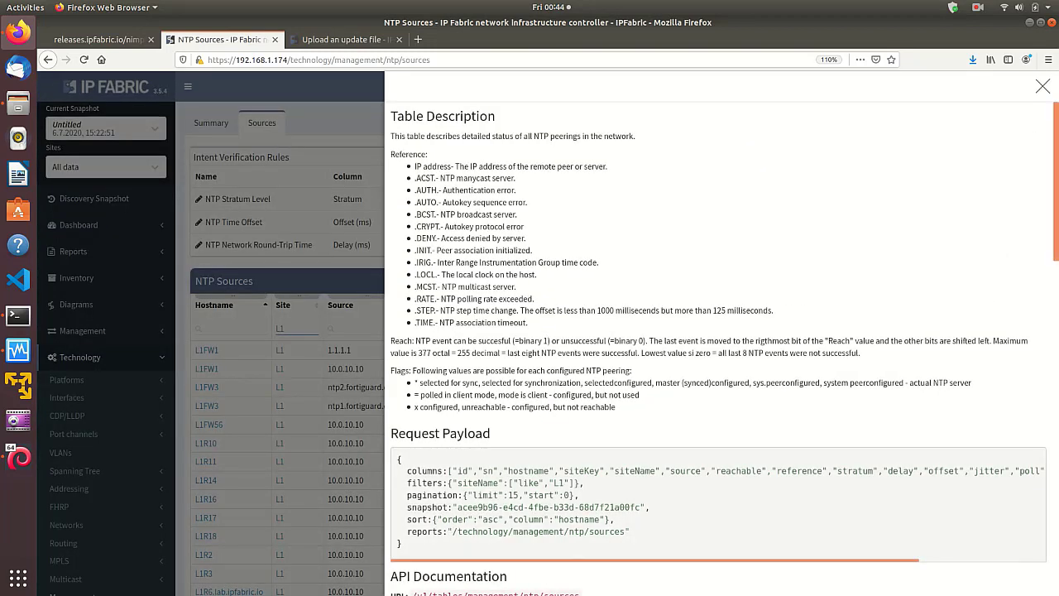
{"action": "left_click_drag", "start_coordinate": [1053, 249], "coordinate": [1054, 316]}
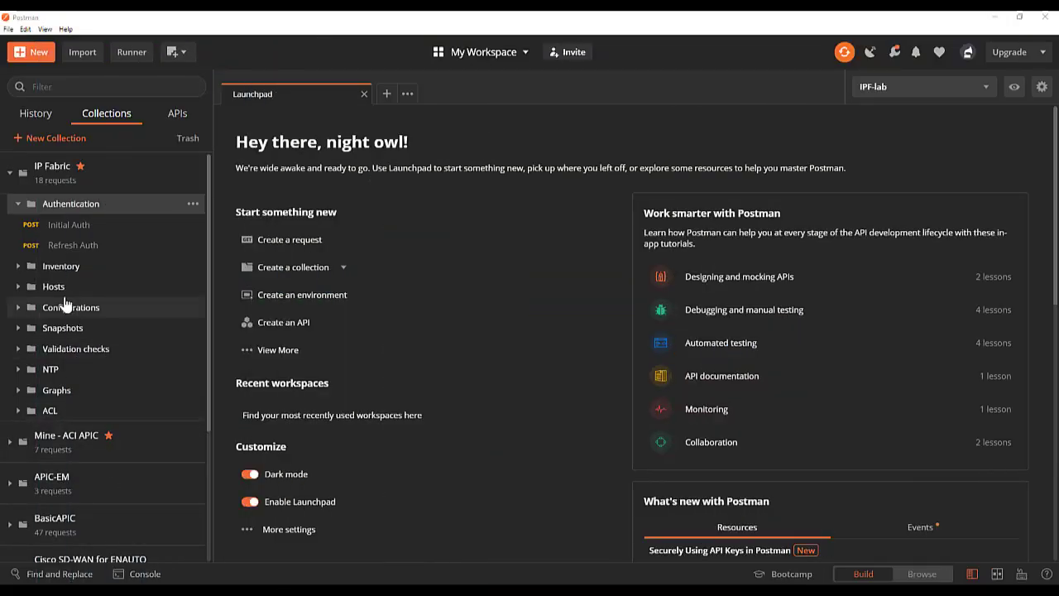
- Switch to Postman, open the time sources request in the NTP folder, review its JSON body, and send it
{"action": "left_click", "coordinate": [18, 371]}
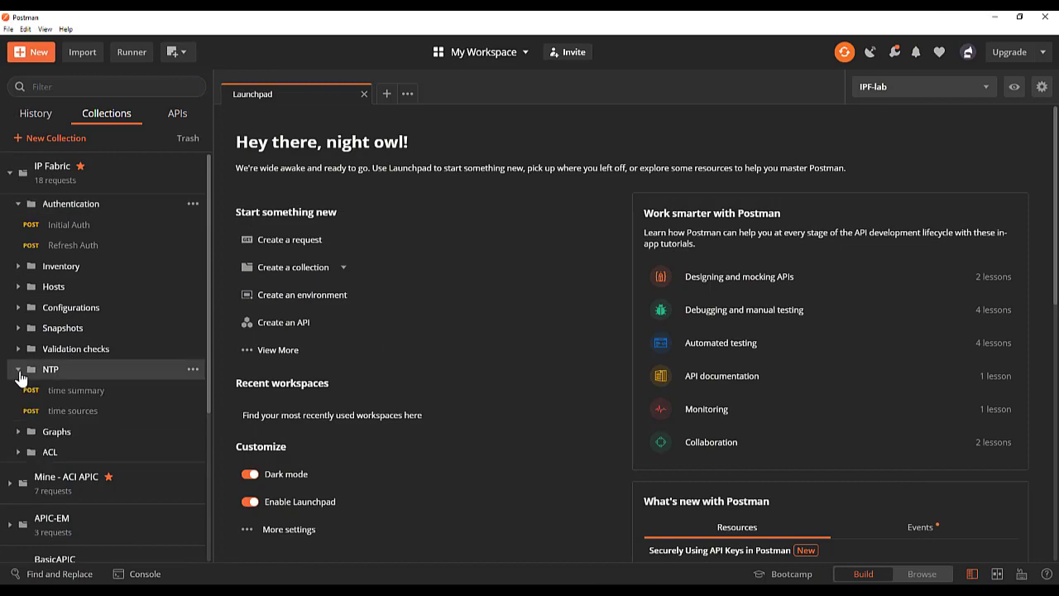
{"action": "left_click", "coordinate": [70, 412]}
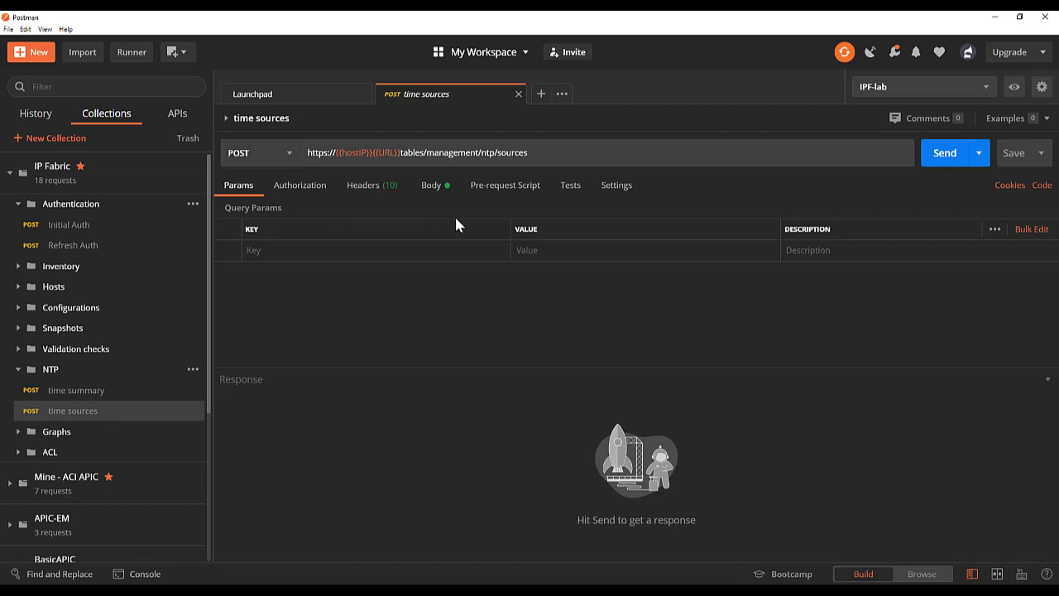
{"action": "left_click", "coordinate": [434, 187]}
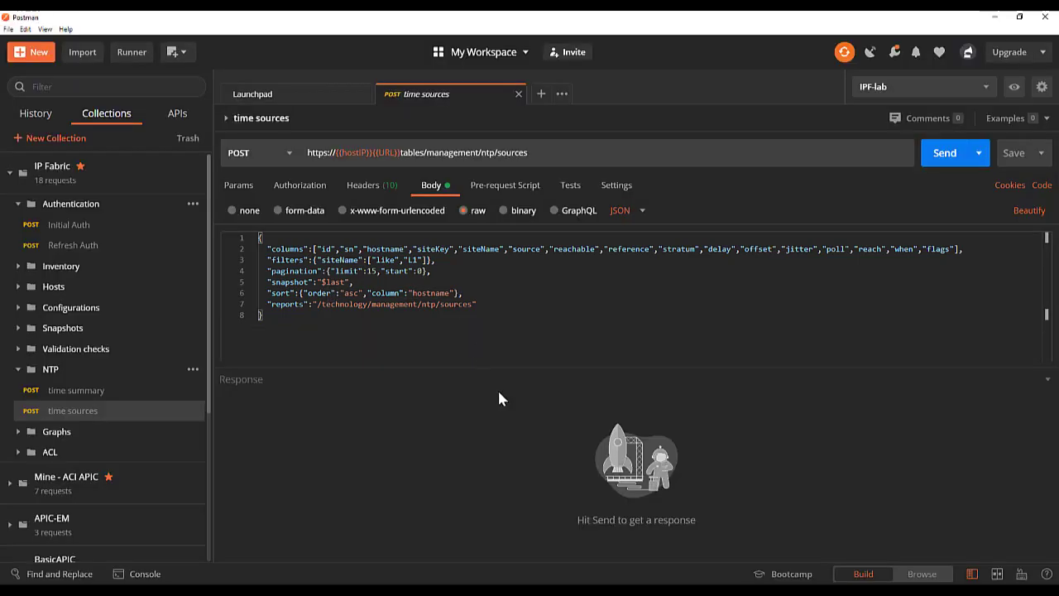
{"action": "left_click", "coordinate": [946, 155]}
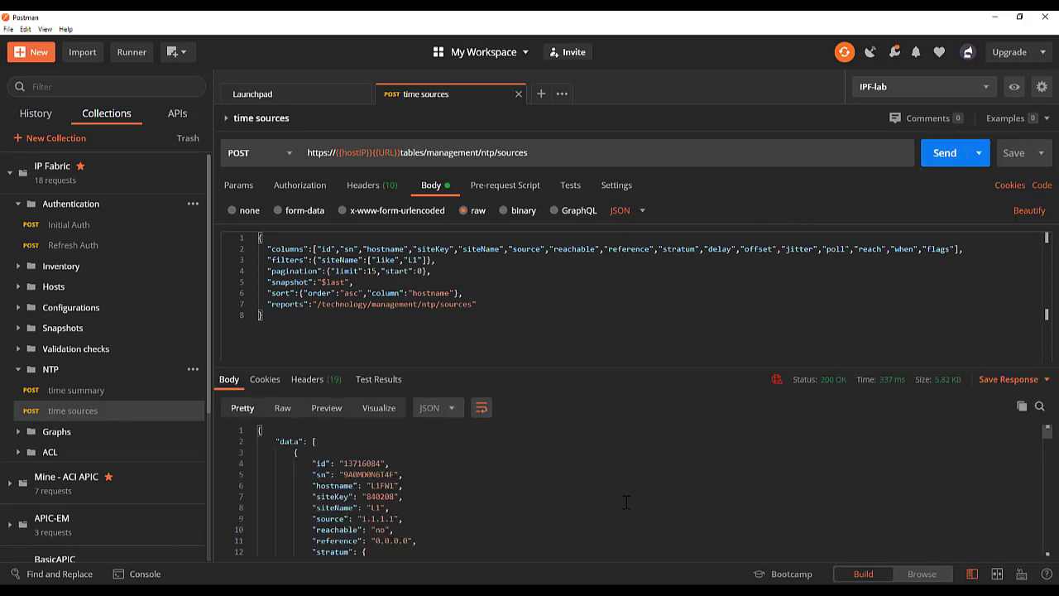
- Examine the NTP source records in the time sources response, through to the _meta section at its end
{"action": "scroll", "coordinate": [545, 493], "scroll_direction": "down", "scroll_amount": 1}
{"action": "scroll", "coordinate": [545, 493], "scroll_direction": "down", "scroll_amount": 9}
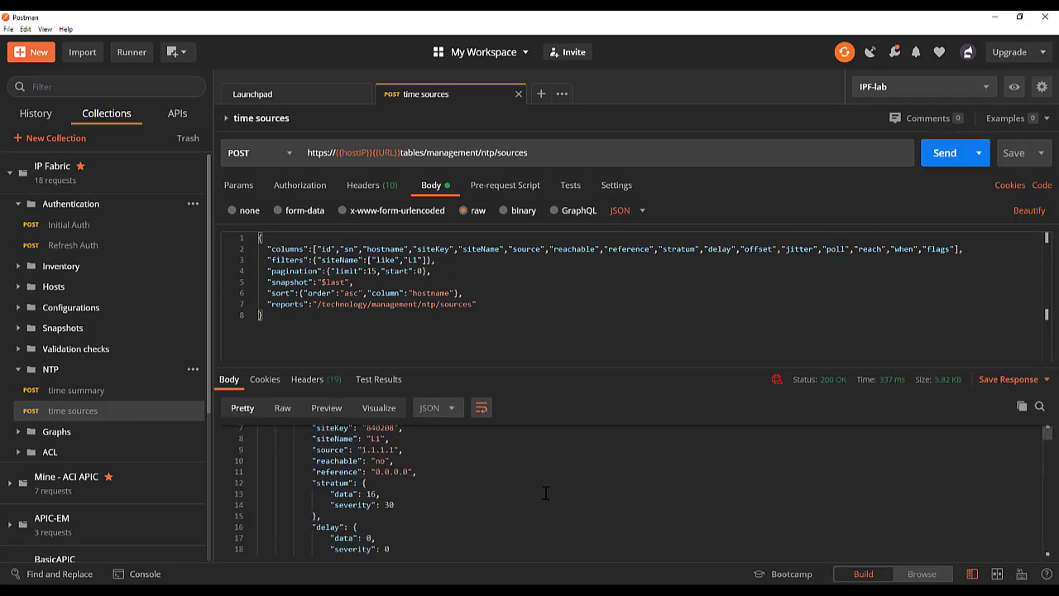
{"action": "scroll", "coordinate": [543, 490], "scroll_direction": "down", "scroll_amount": 12}
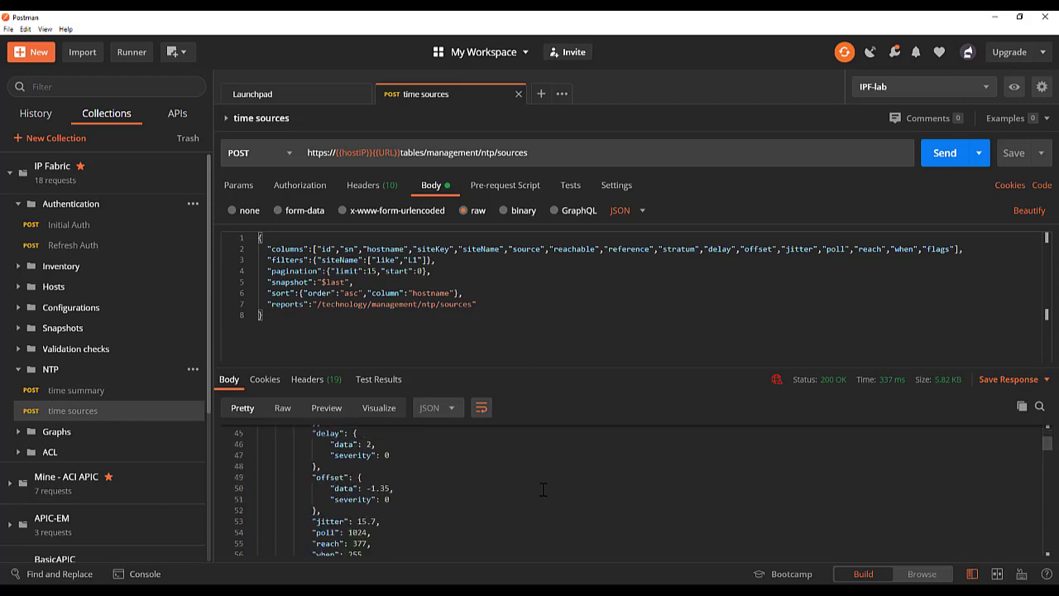
{"action": "scroll", "coordinate": [542, 489], "scroll_direction": "down", "scroll_amount": 12}
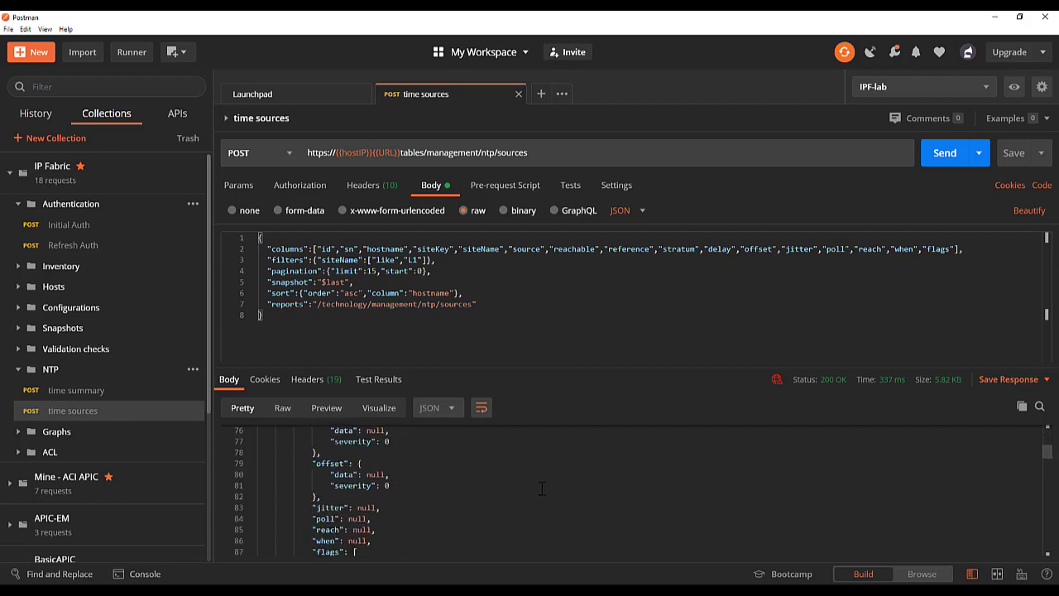
{"action": "scroll", "coordinate": [542, 487], "scroll_direction": "up", "scroll_amount": 20}
{"action": "scroll", "coordinate": [541, 485], "scroll_direction": "up", "scroll_amount": 17}
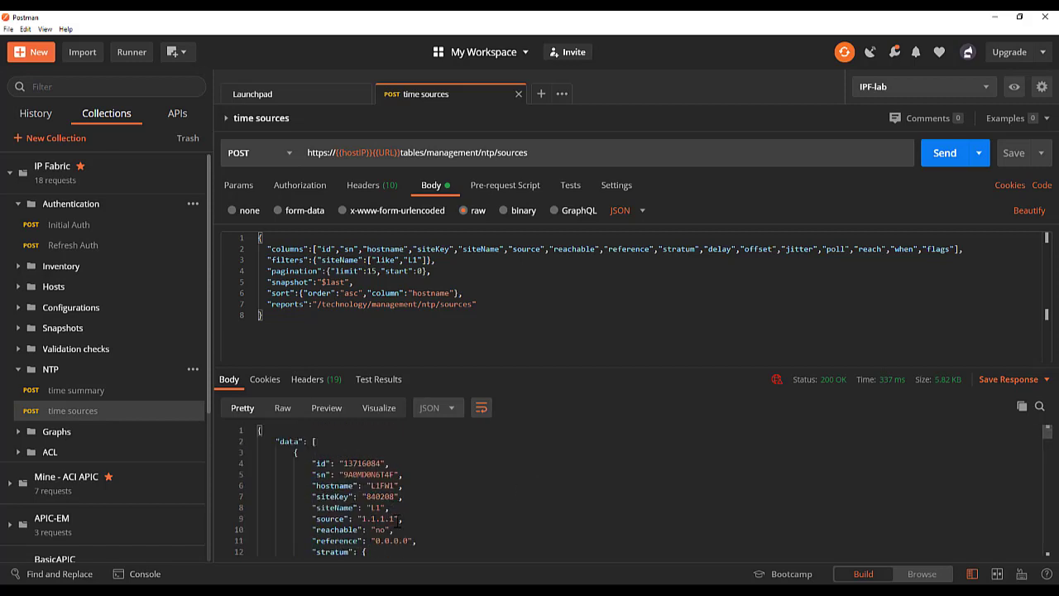
{"action": "scroll", "coordinate": [452, 494], "scroll_direction": "down", "scroll_amount": 9}
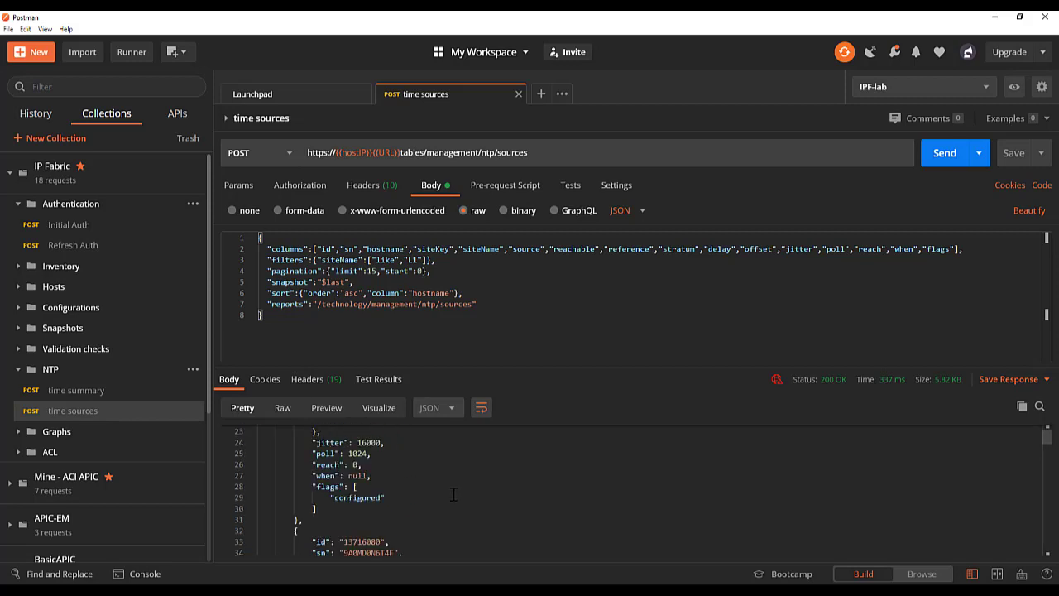
{"action": "scroll", "coordinate": [452, 494], "scroll_direction": "down", "scroll_amount": 1}
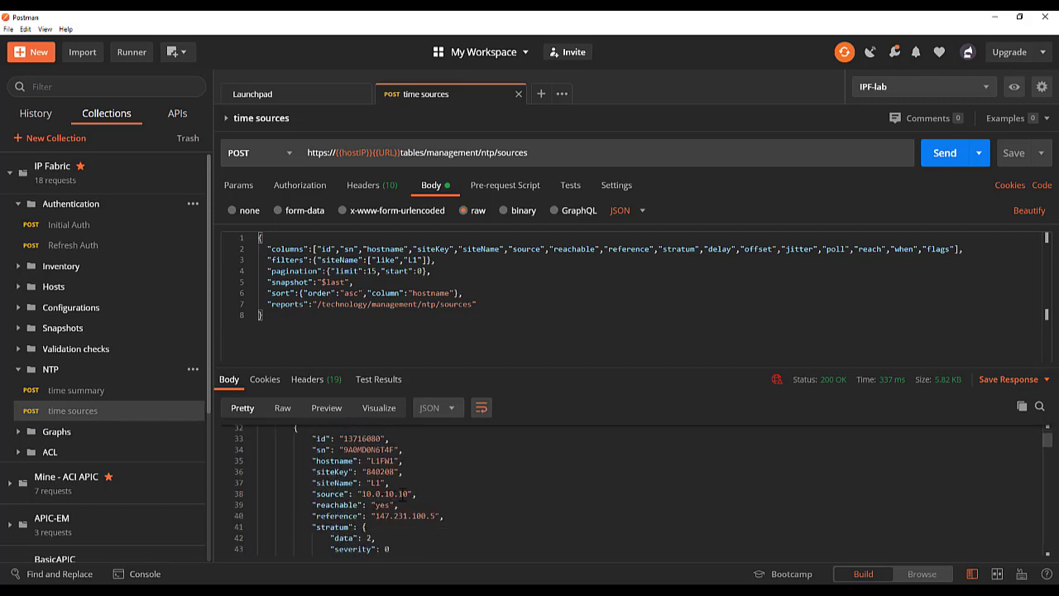
{"action": "scroll", "coordinate": [479, 509], "scroll_direction": "down", "scroll_amount": 7}
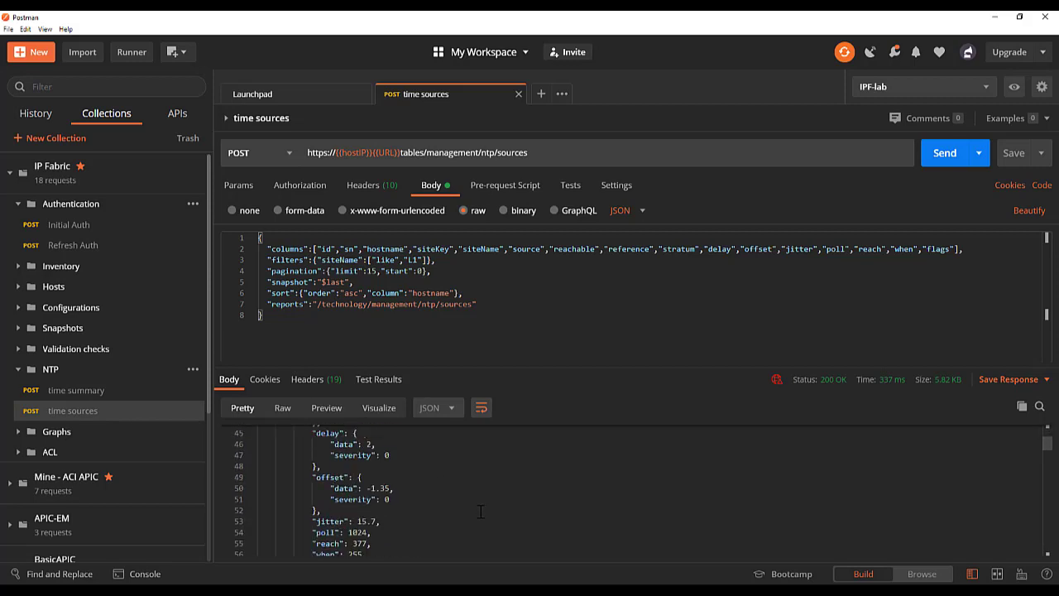
{"action": "scroll", "coordinate": [479, 508], "scroll_direction": "down", "scroll_amount": 2}
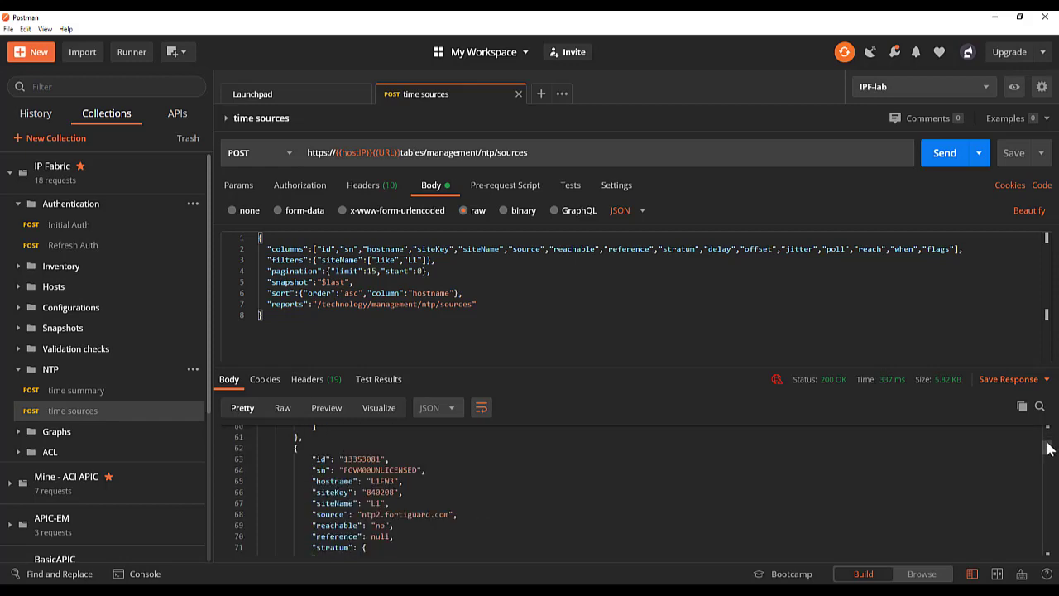
{"action": "left_click_drag", "start_coordinate": [1048, 507], "coordinate": [1049, 560]}
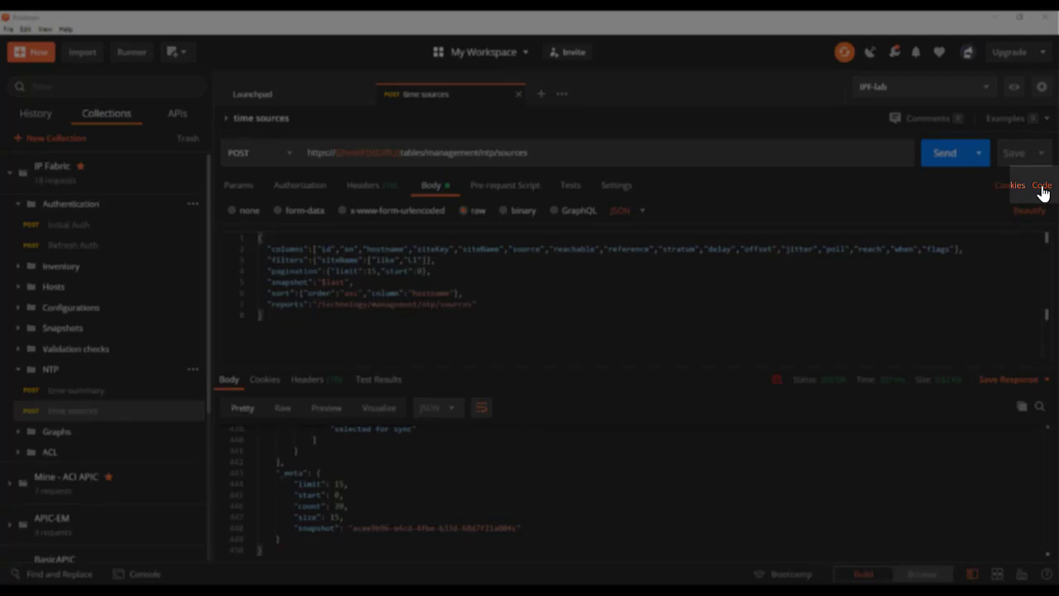
- Open the generated Python - Requests code snippet for the time sources request and read through it
{"action": "left_click", "coordinate": [1042, 187]}
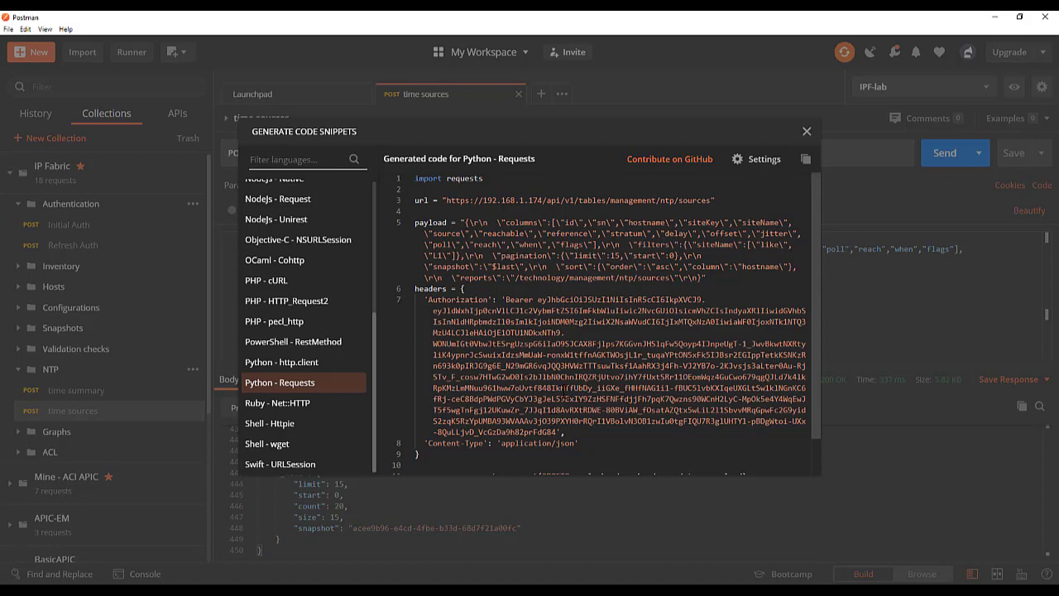
{"action": "scroll", "coordinate": [571, 428], "scroll_direction": "down", "scroll_amount": 1}
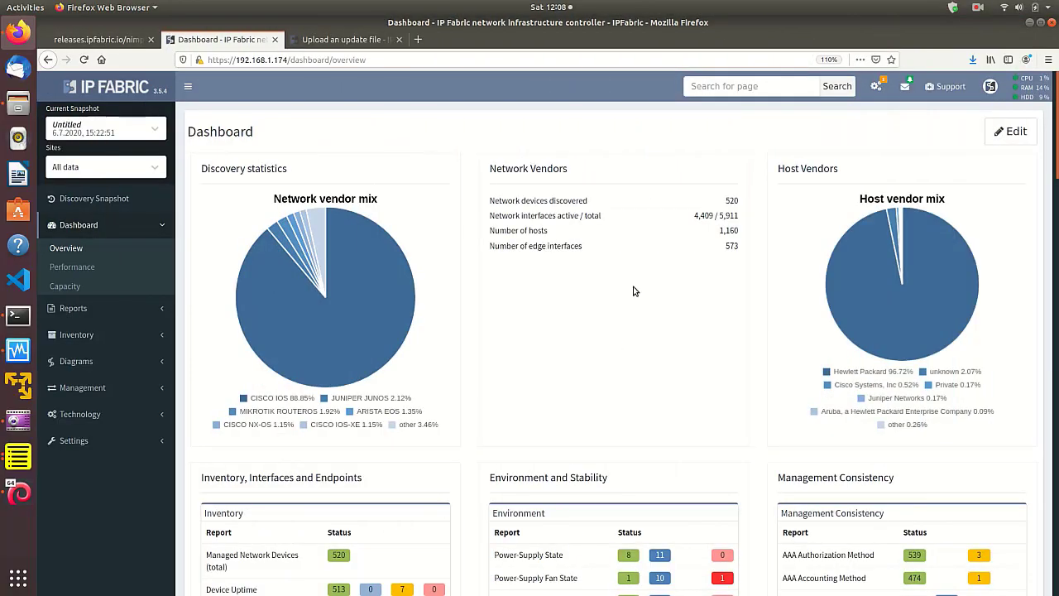
- Switch to IP Fabric, search its pages for "ntp", and open NTP Summary
{"action": "left_click", "coordinate": [734, 85]}
{"action": "type", "text": "ntp"}
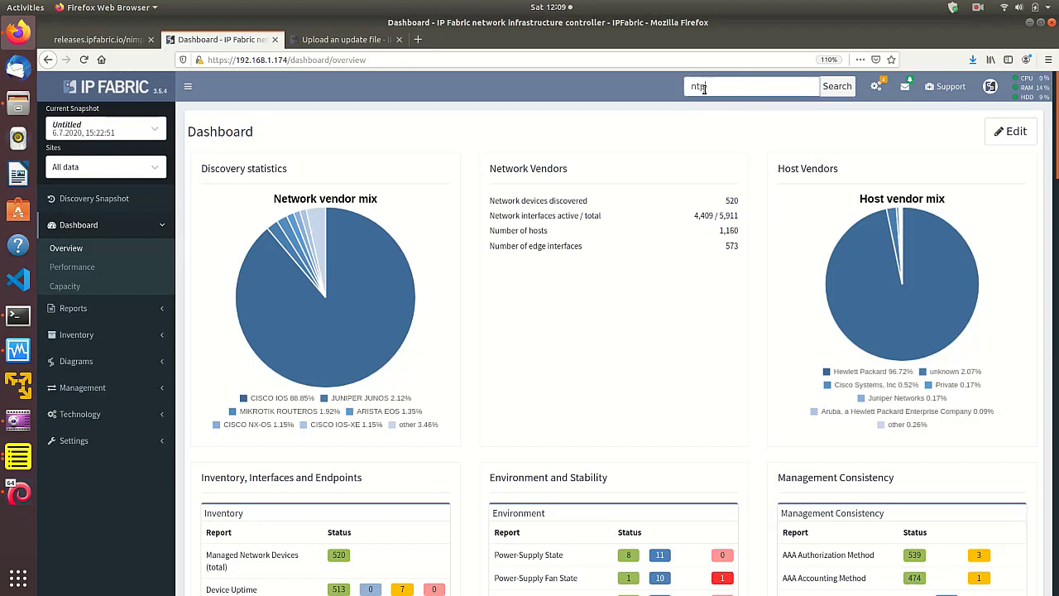
{"action": "key", "text": "Return"}
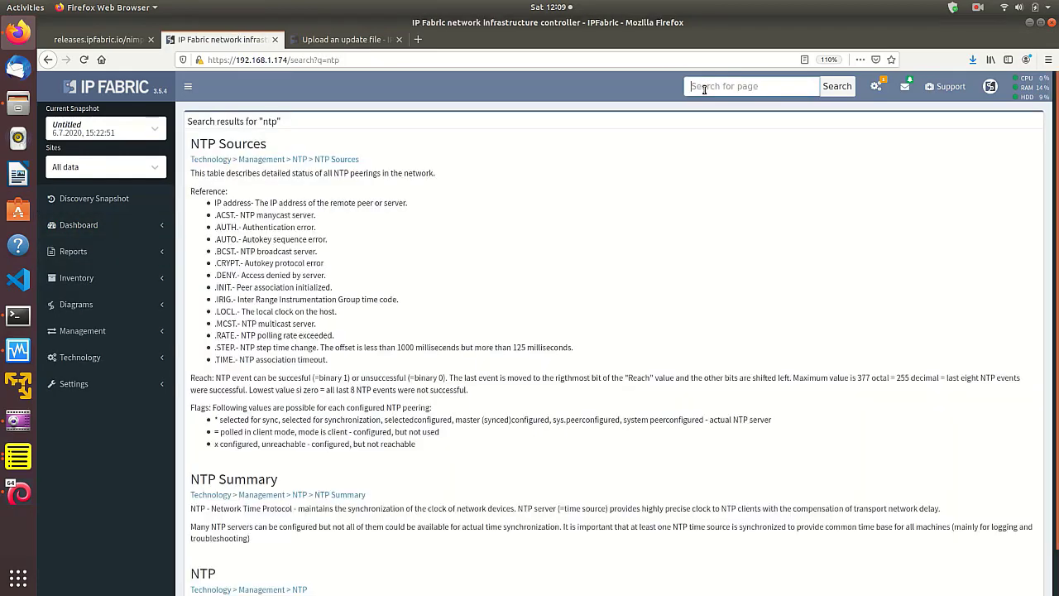
{"action": "left_click", "coordinate": [335, 496]}
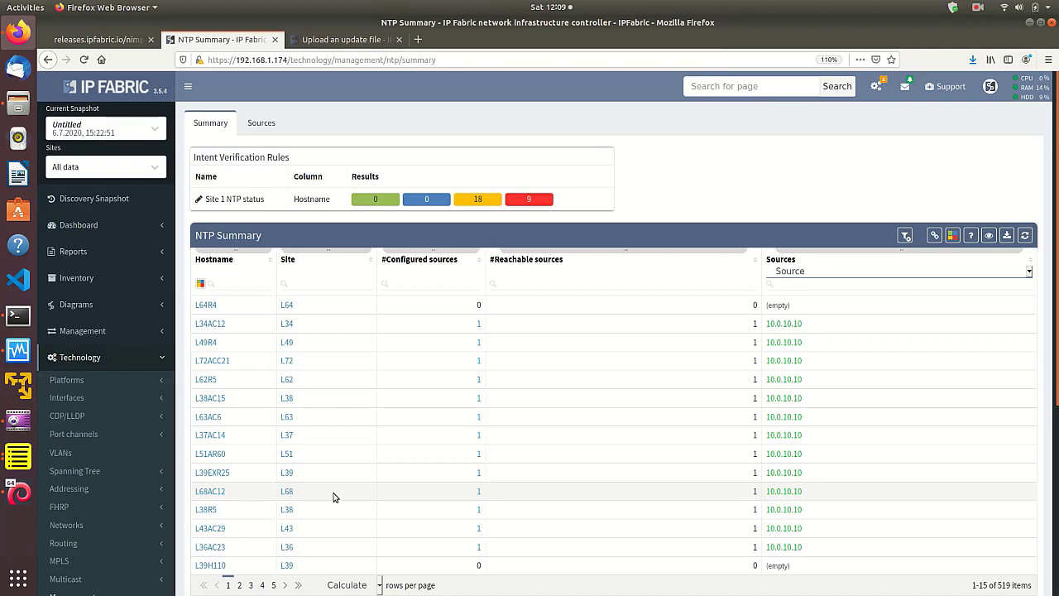
- Review the green, blue, yellow and red conditions of the Site 1 NTP status verification rule and update the rule
{"action": "left_click", "coordinate": [199, 200]}
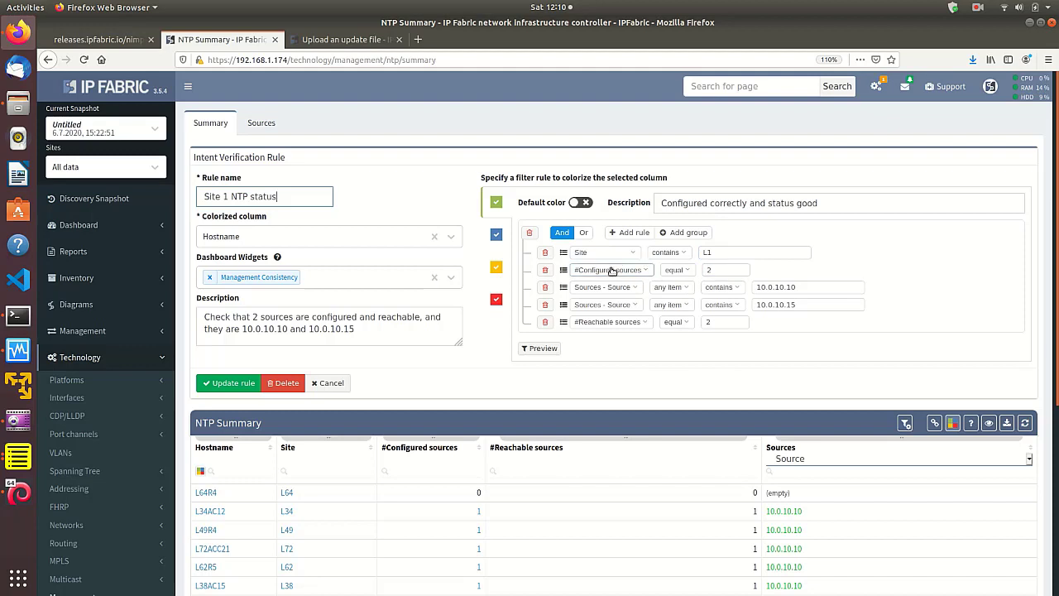
{"action": "left_click", "coordinate": [812, 287]}
{"action": "left_click", "coordinate": [802, 304]}
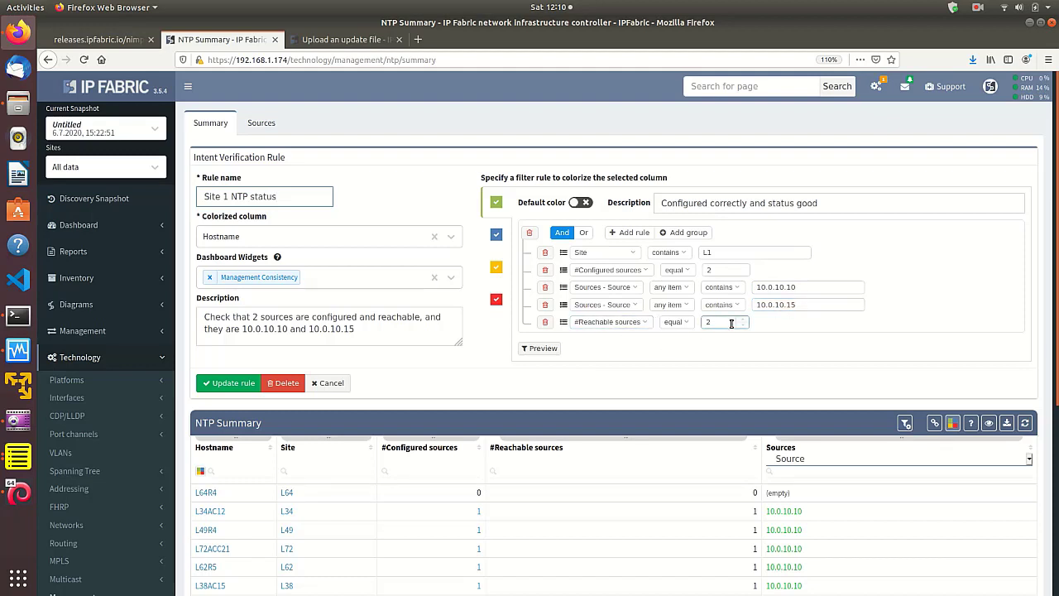
{"action": "left_click", "coordinate": [498, 237]}
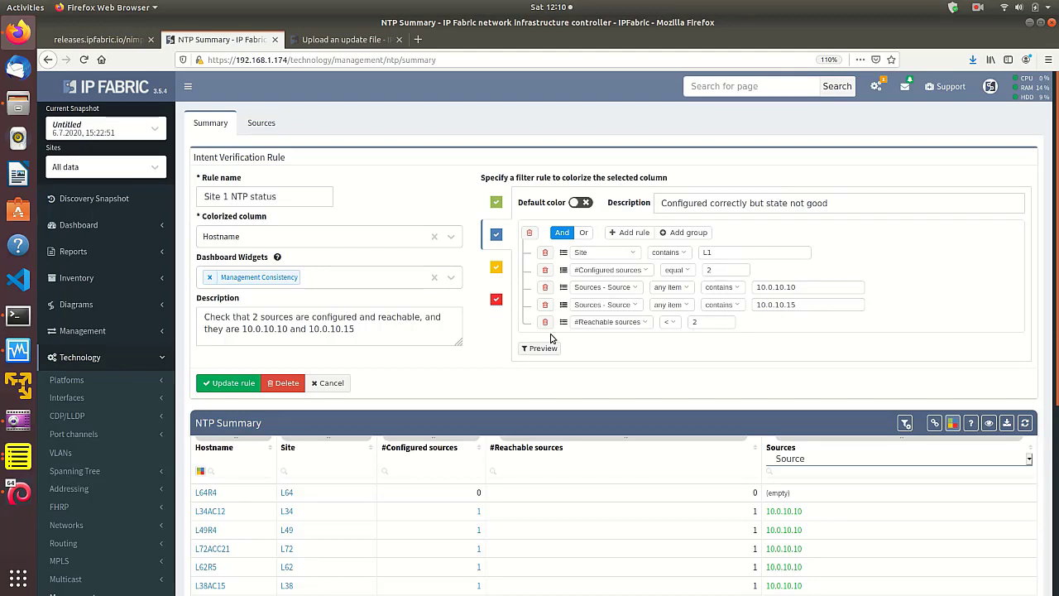
{"action": "left_click", "coordinate": [495, 278]}
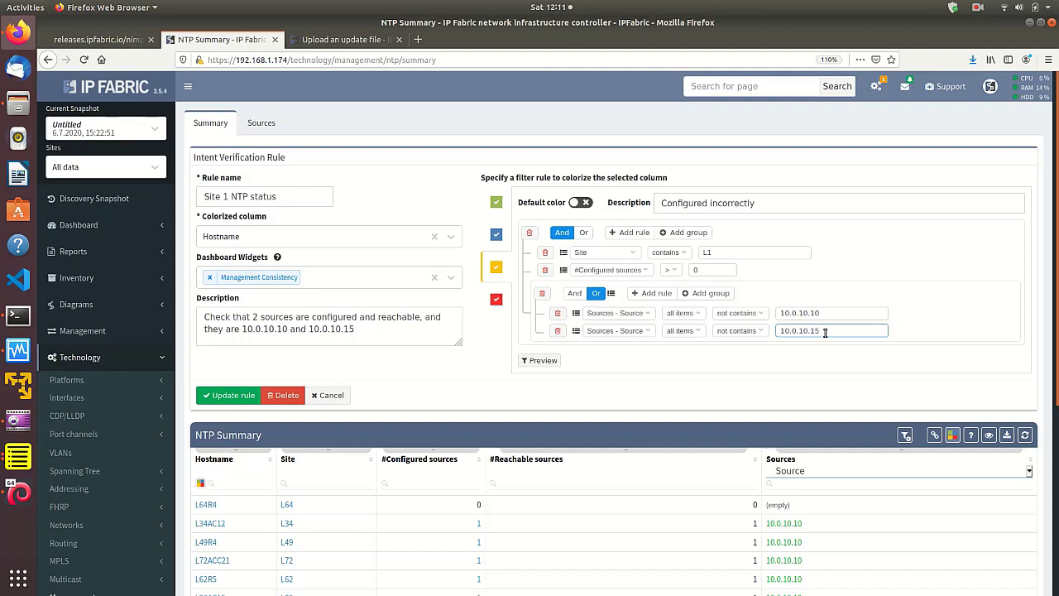
{"action": "left_click", "coordinate": [499, 301]}
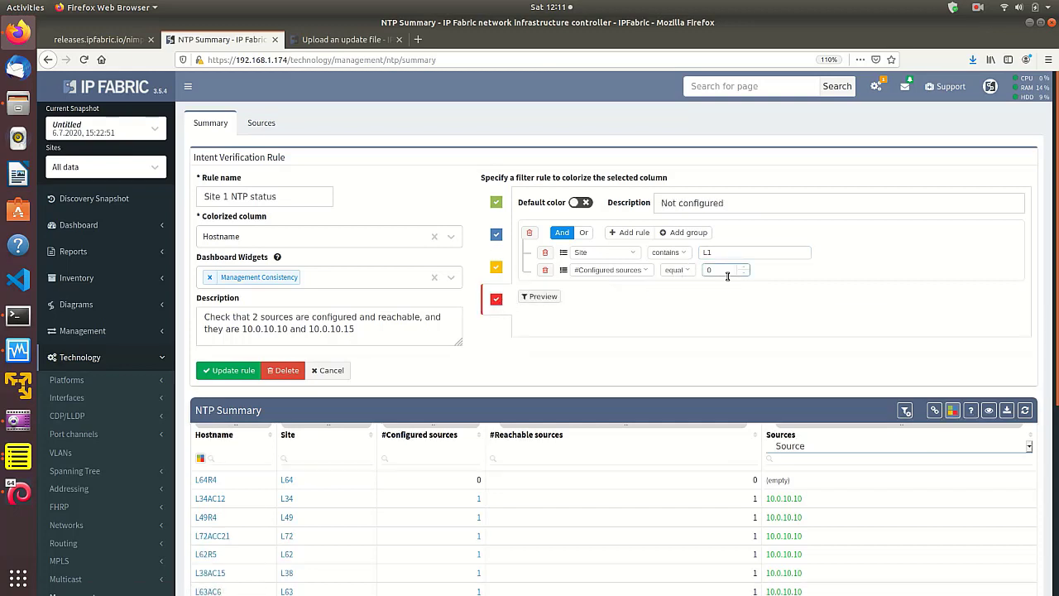
{"action": "left_click", "coordinate": [220, 372]}
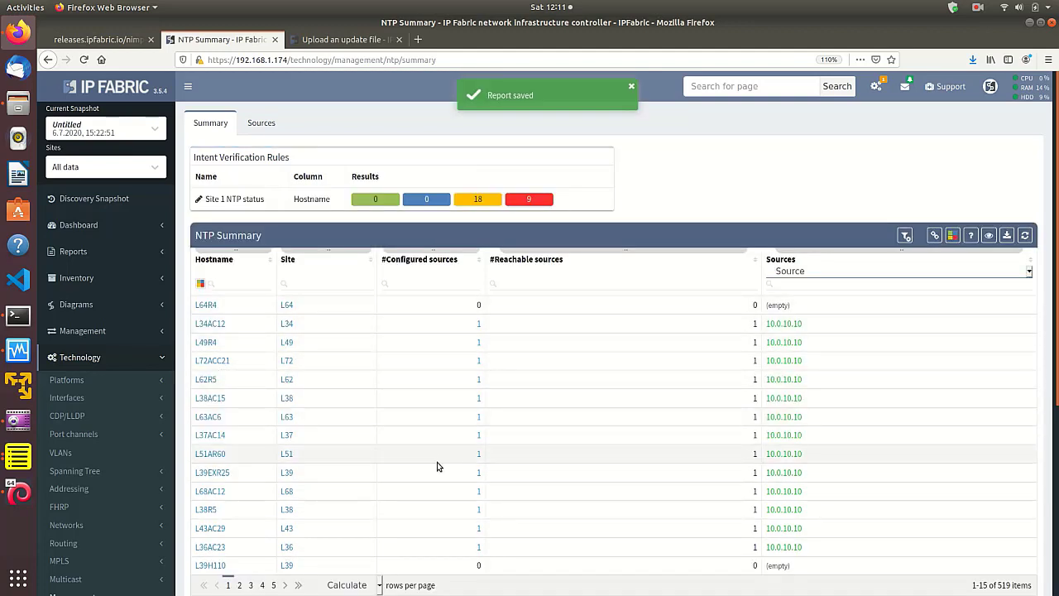
- Filter NTP Summary by the rule's red Not configured result, switch to the yellow Configured incorrectly result, and open the table description
{"action": "left_click", "coordinate": [309, 283]}
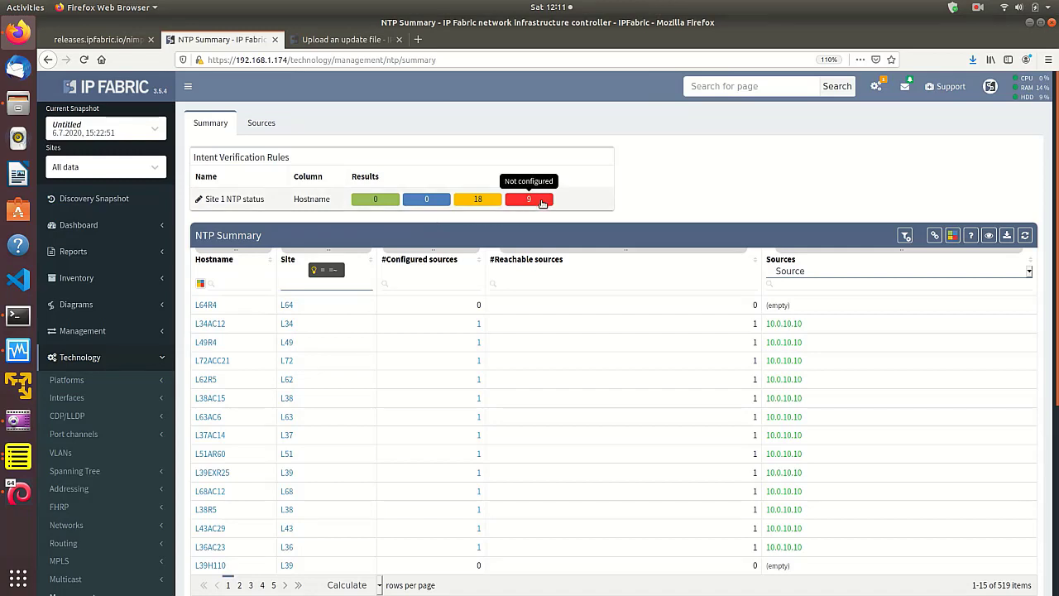
{"action": "left_click", "coordinate": [542, 200]}
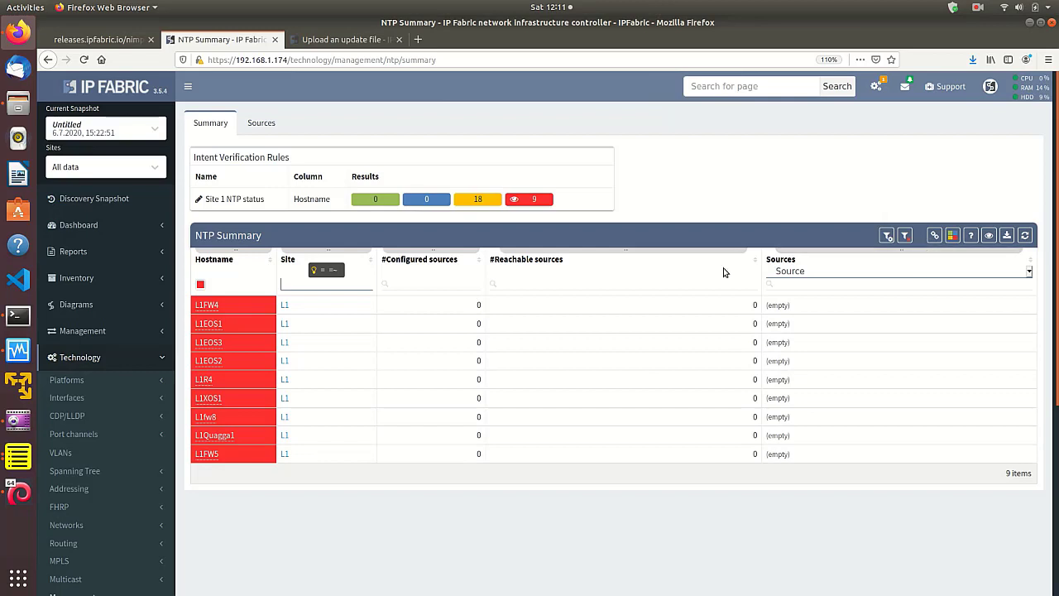
{"action": "left_click", "coordinate": [479, 199]}
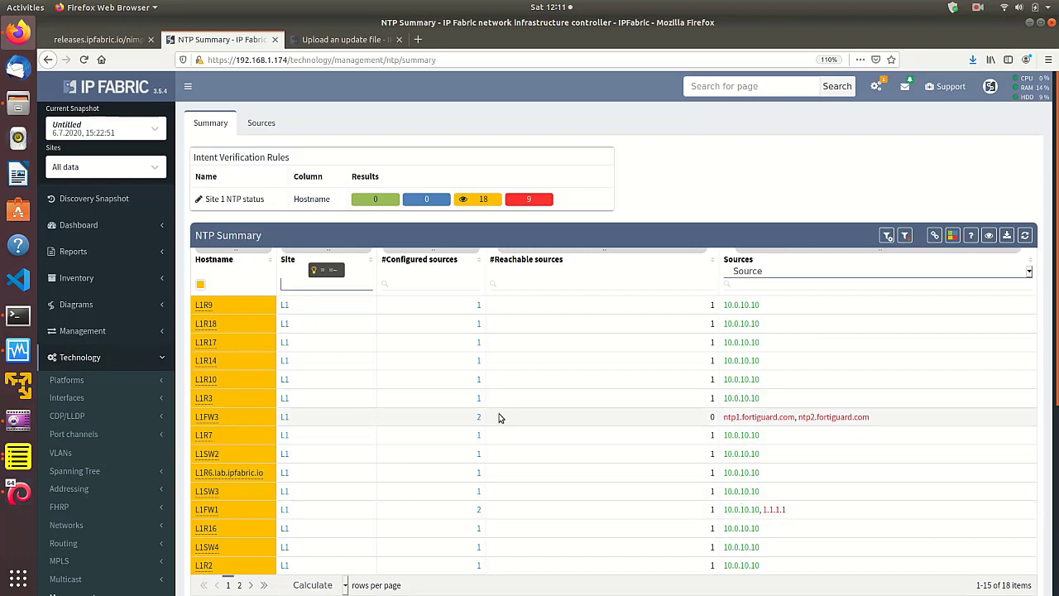
{"action": "left_click", "coordinate": [971, 236]}
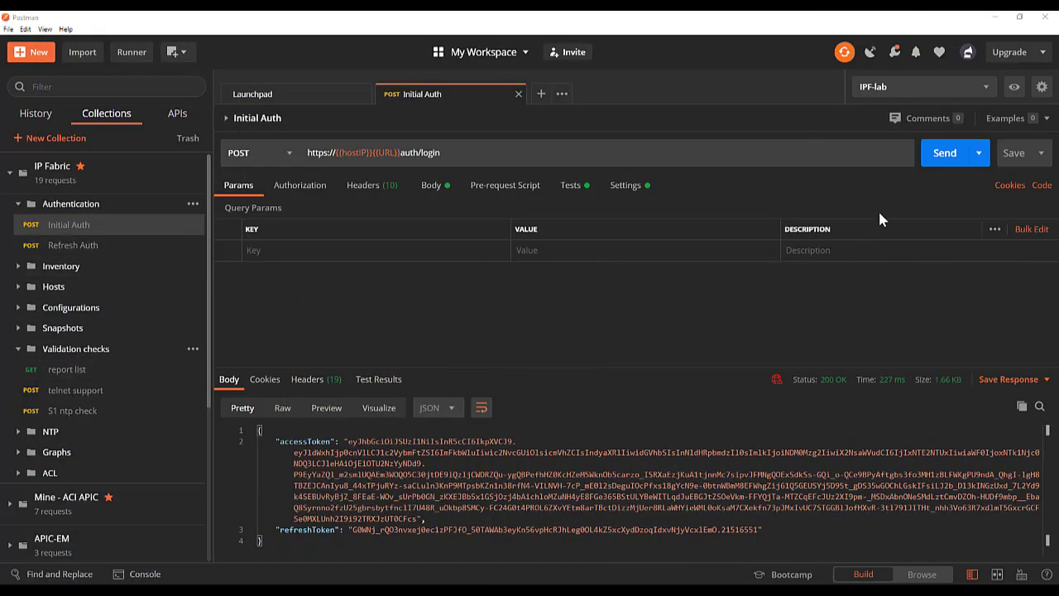
- Switch to Postman, send the Initial Auth request, and send the report list request from the Validation checks folder
{"action": "left_click", "coordinate": [944, 154]}
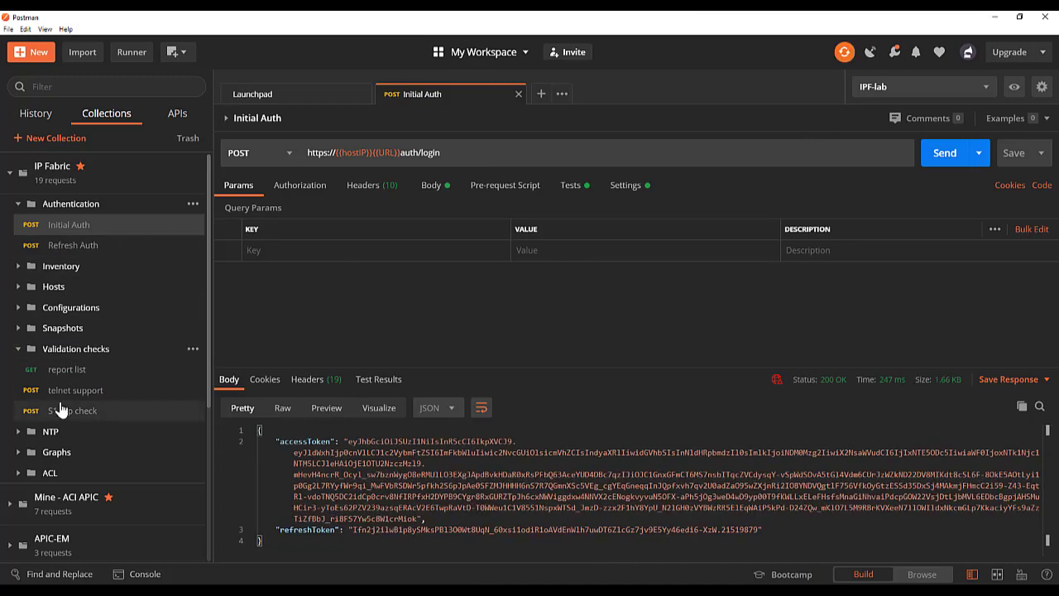
{"action": "left_click", "coordinate": [69, 372]}
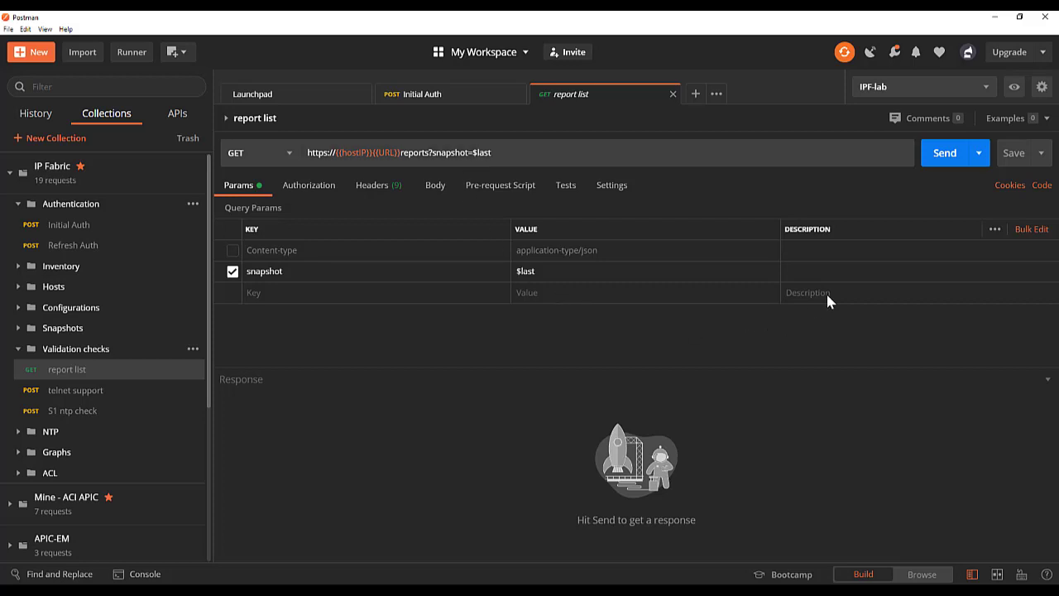
{"action": "left_click", "coordinate": [951, 155]}
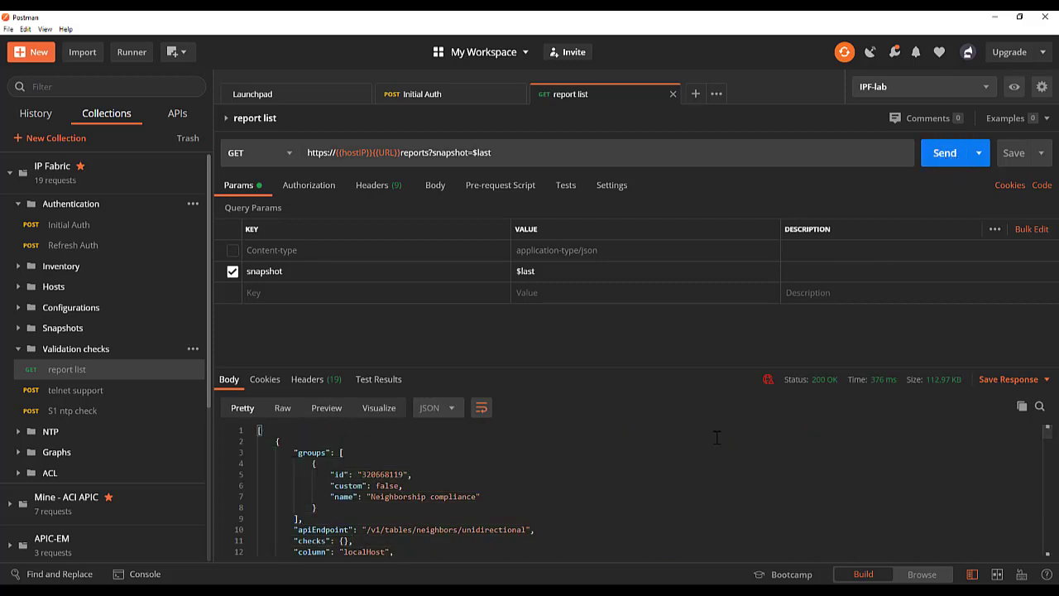
- Search the report list response body for "ntp"
{"action": "left_click", "coordinate": [1039, 406]}
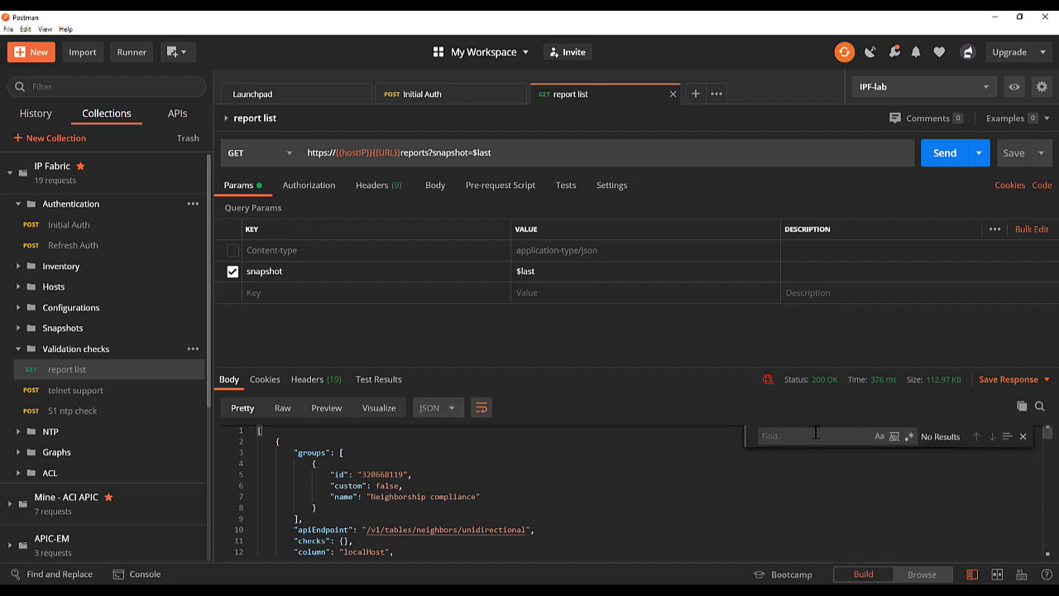
{"action": "type", "text": "p"}
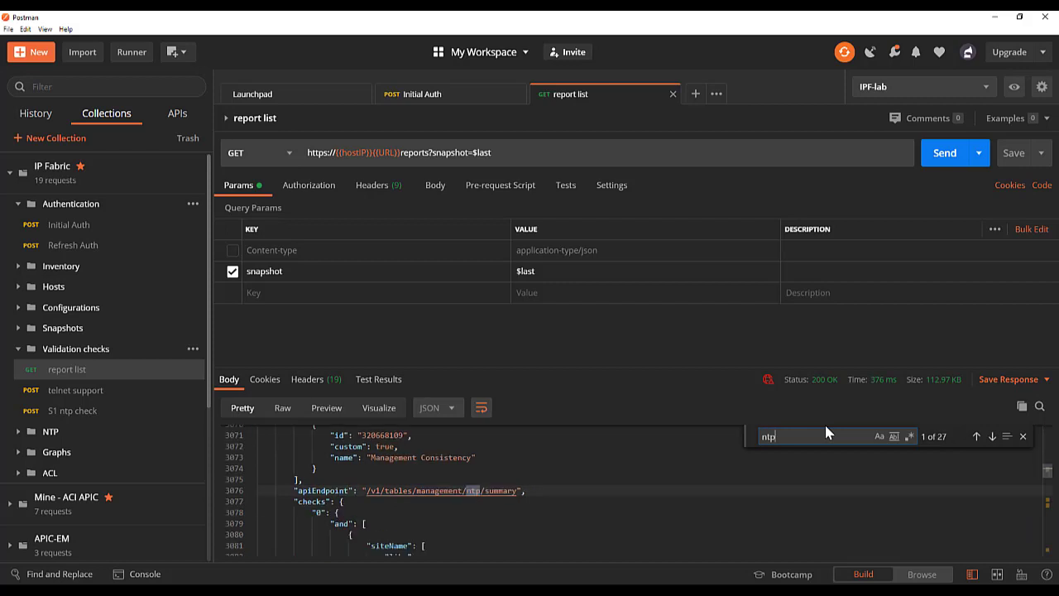
- Examine the conditions of check "0" under the NTP summary endpoint in the report list response
{"action": "left_click", "coordinate": [575, 512]}
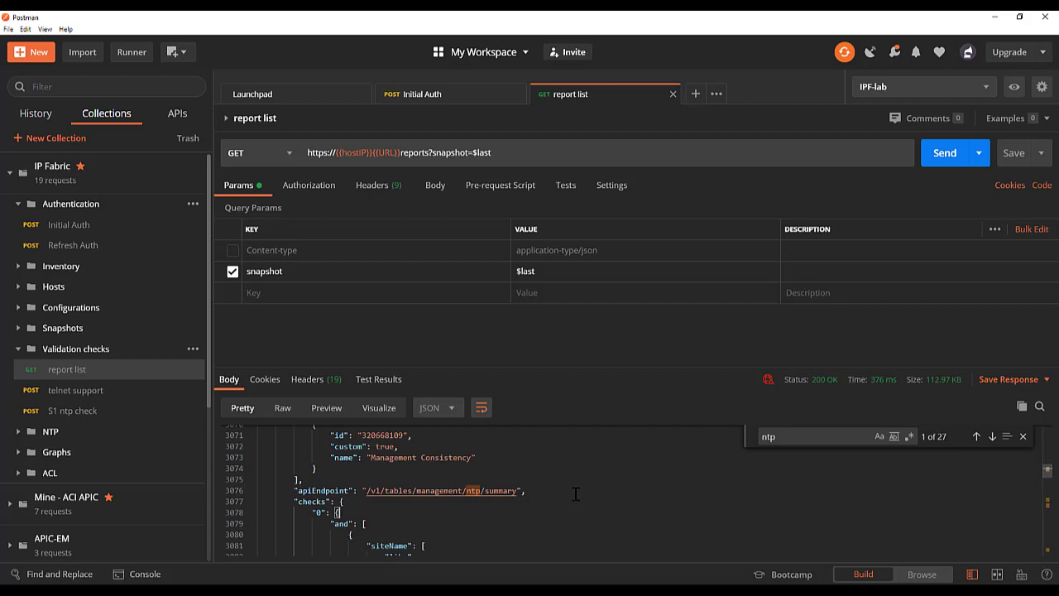
{"action": "scroll", "coordinate": [304, 501], "scroll_direction": "down", "scroll_amount": 1}
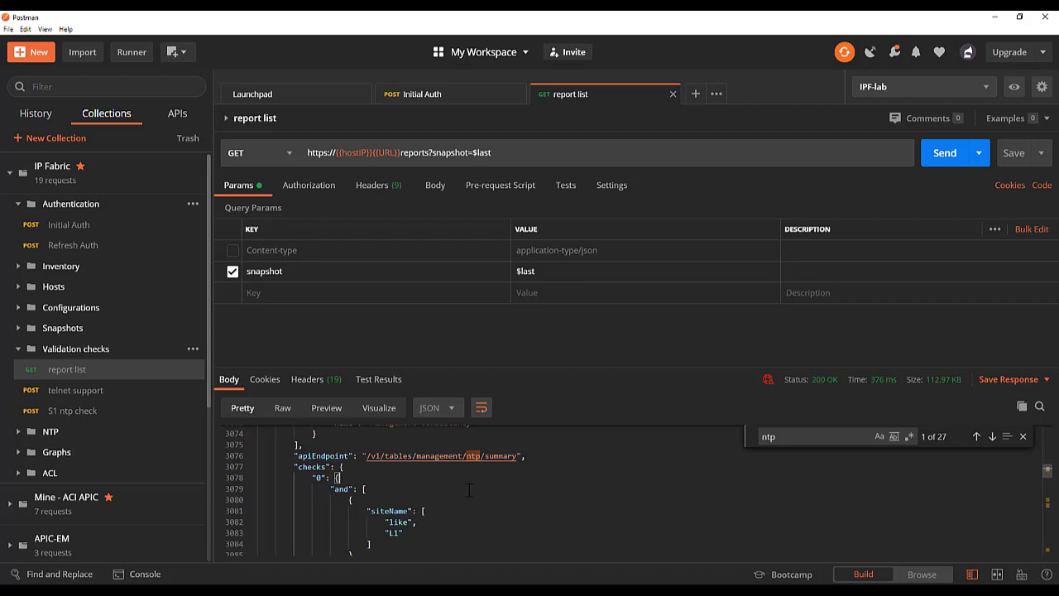
{"action": "scroll", "coordinate": [476, 500], "scroll_direction": "down", "scroll_amount": 1}
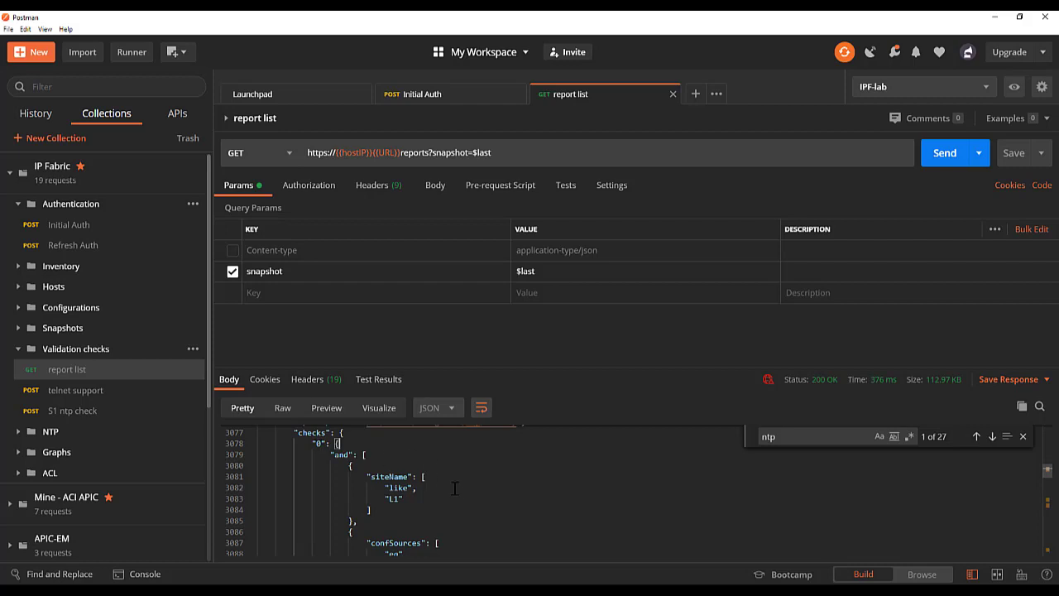
{"action": "scroll", "coordinate": [455, 488], "scroll_direction": "down", "scroll_amount": 1}
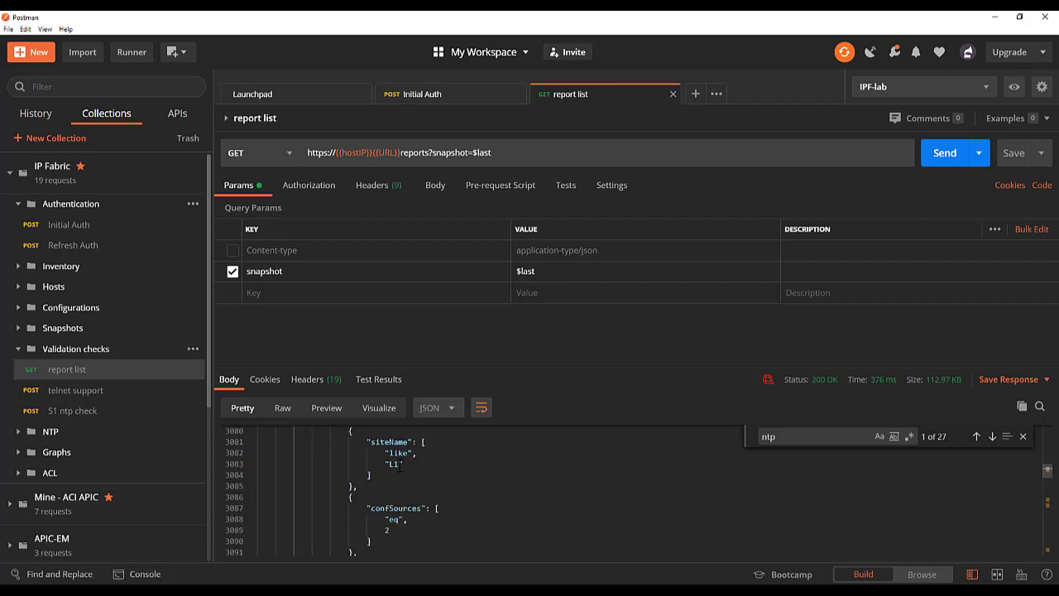
{"action": "scroll", "coordinate": [407, 488], "scroll_direction": "down", "scroll_amount": 1}
{"action": "scroll", "coordinate": [404, 491], "scroll_direction": "down", "scroll_amount": 3}
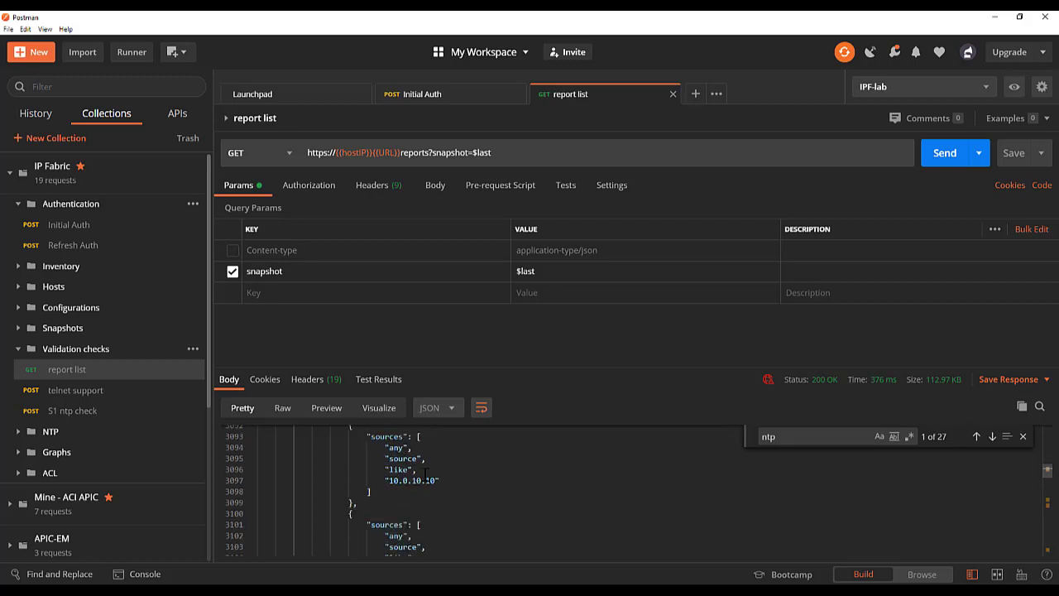
{"action": "scroll", "coordinate": [425, 482], "scroll_direction": "down", "scroll_amount": 1}
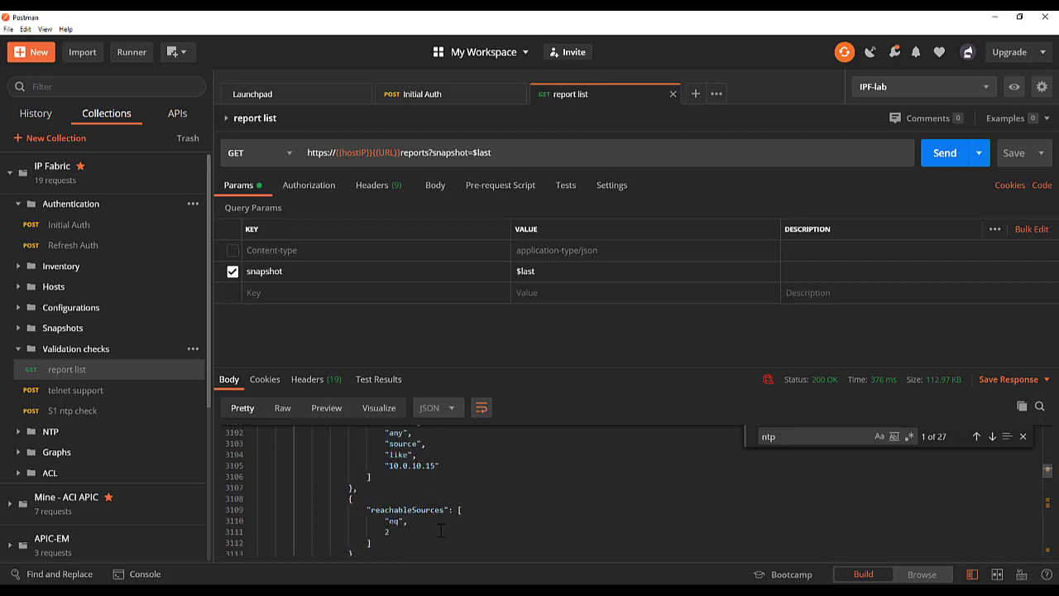
{"action": "scroll", "coordinate": [436, 538], "scroll_direction": "down", "scroll_amount": 2}
{"action": "scroll", "coordinate": [411, 523], "scroll_direction": "down", "scroll_amount": 1}
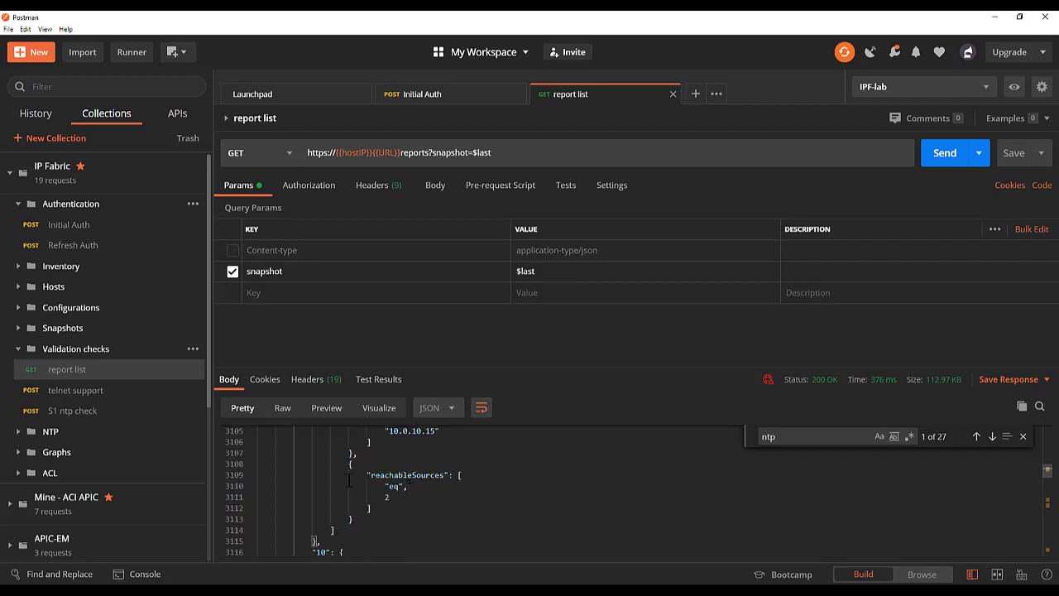
{"action": "scroll", "coordinate": [390, 501], "scroll_direction": "up", "scroll_amount": 4}
{"action": "scroll", "coordinate": [390, 502], "scroll_direction": "up", "scroll_amount": 7}
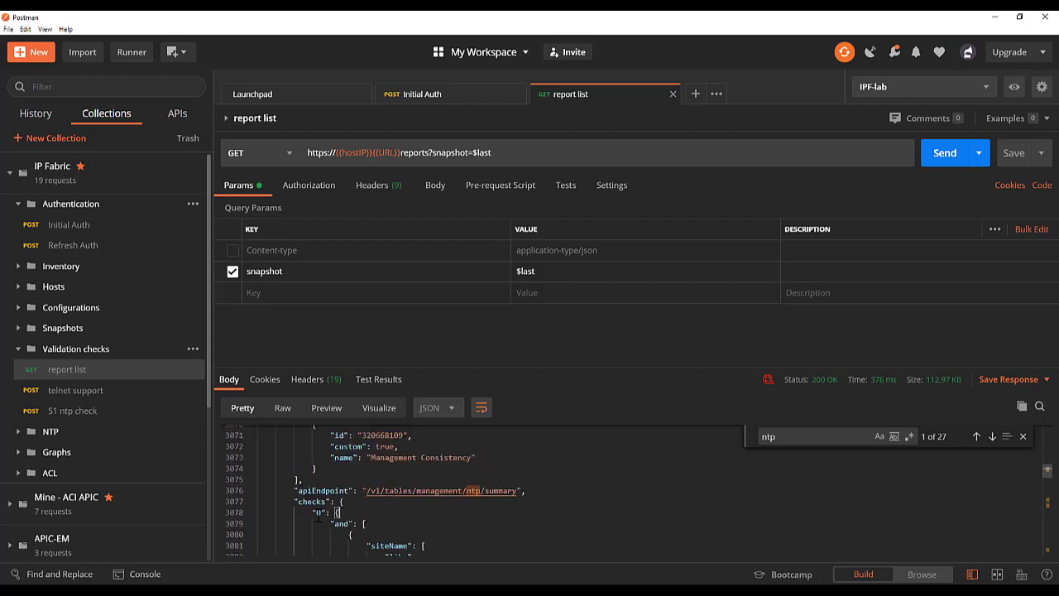
- Examine the conditions of checks "10", "20" and "30" of the NTP summary report in the response body
{"action": "scroll", "coordinate": [419, 526], "scroll_direction": "down", "scroll_amount": 12}
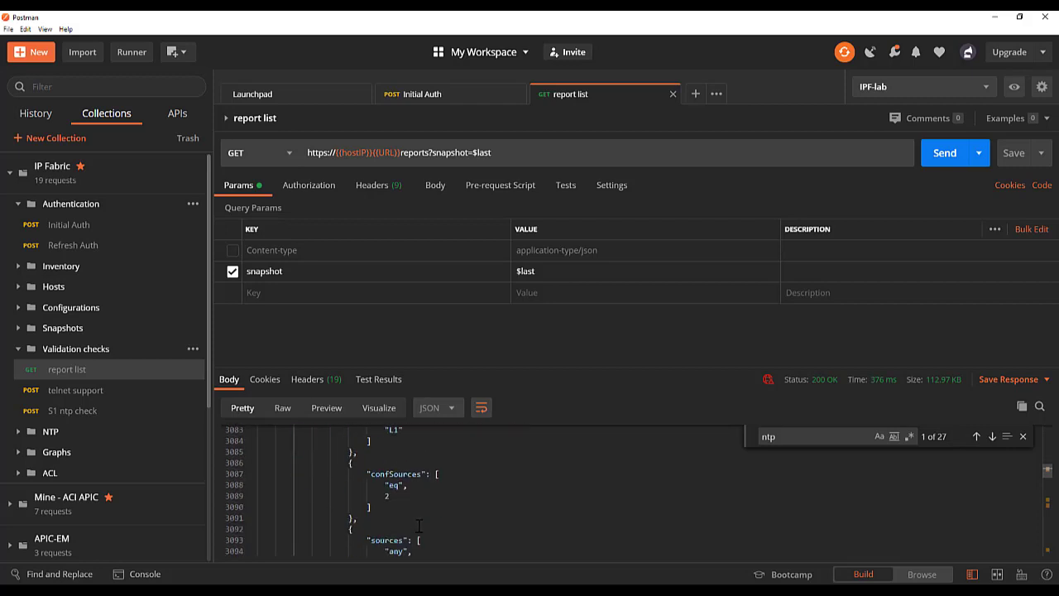
{"action": "scroll", "coordinate": [415, 526], "scroll_direction": "down", "scroll_amount": 4}
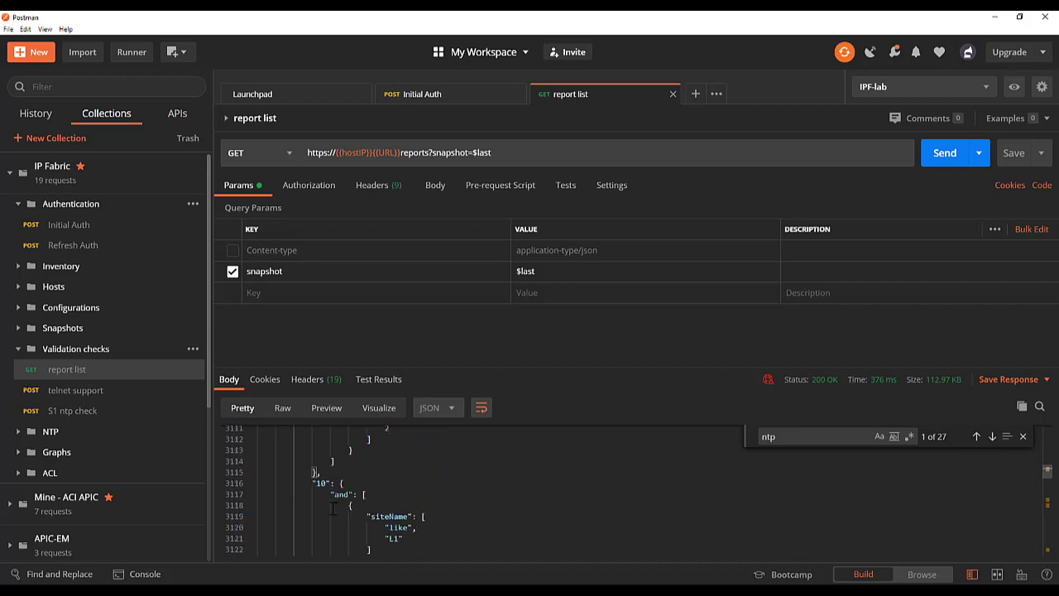
{"action": "scroll", "coordinate": [429, 514], "scroll_direction": "down", "scroll_amount": 6}
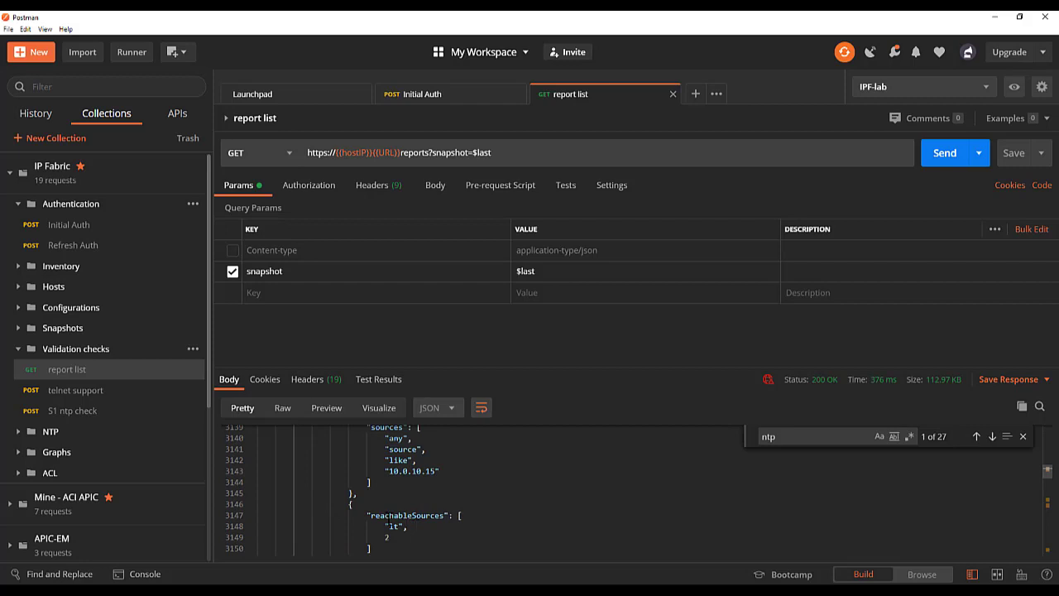
{"action": "scroll", "coordinate": [453, 526], "scroll_direction": "down", "scroll_amount": 4}
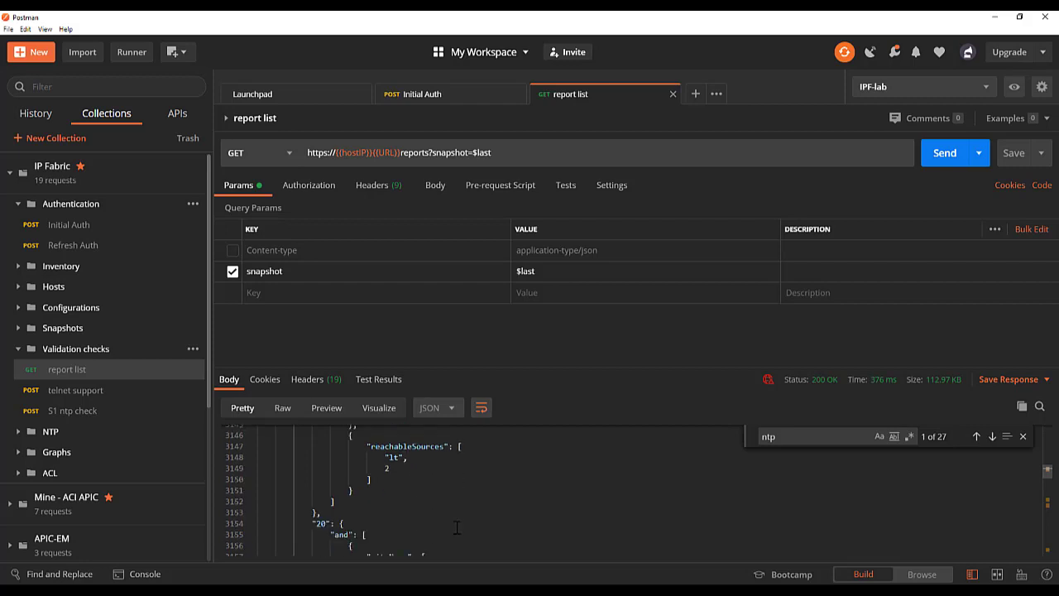
{"action": "scroll", "coordinate": [413, 476], "scroll_direction": "down", "scroll_amount": 5}
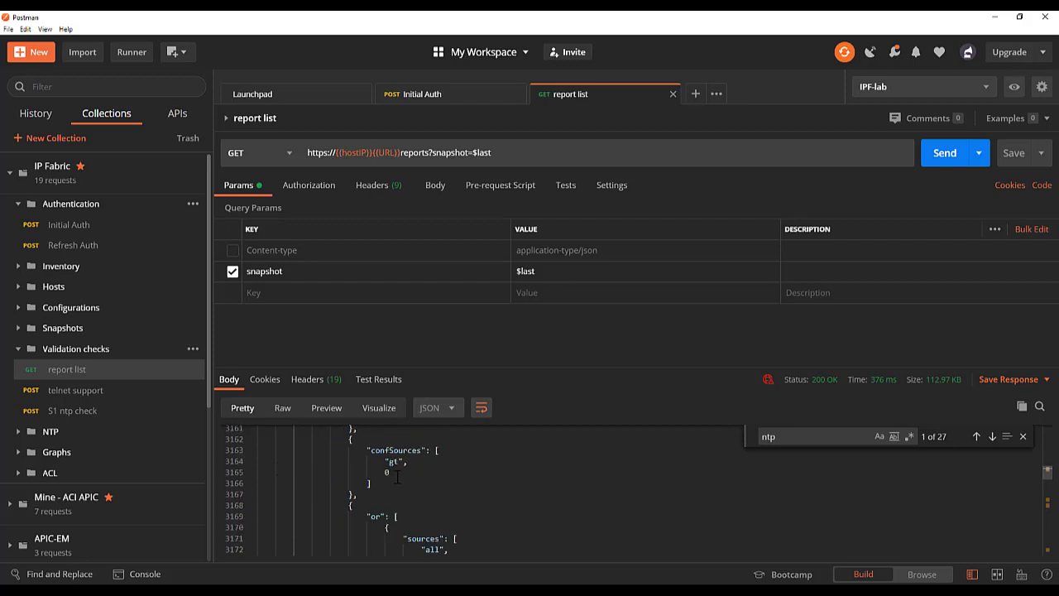
{"action": "scroll", "coordinate": [413, 475], "scroll_direction": "down", "scroll_amount": 1}
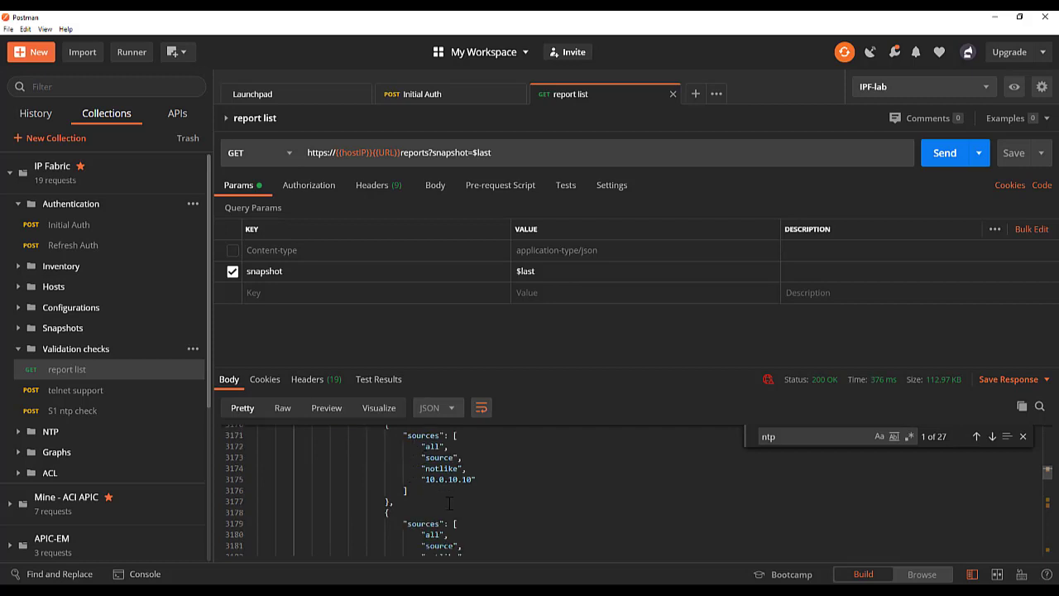
{"action": "scroll", "coordinate": [451, 534], "scroll_direction": "down", "scroll_amount": 1}
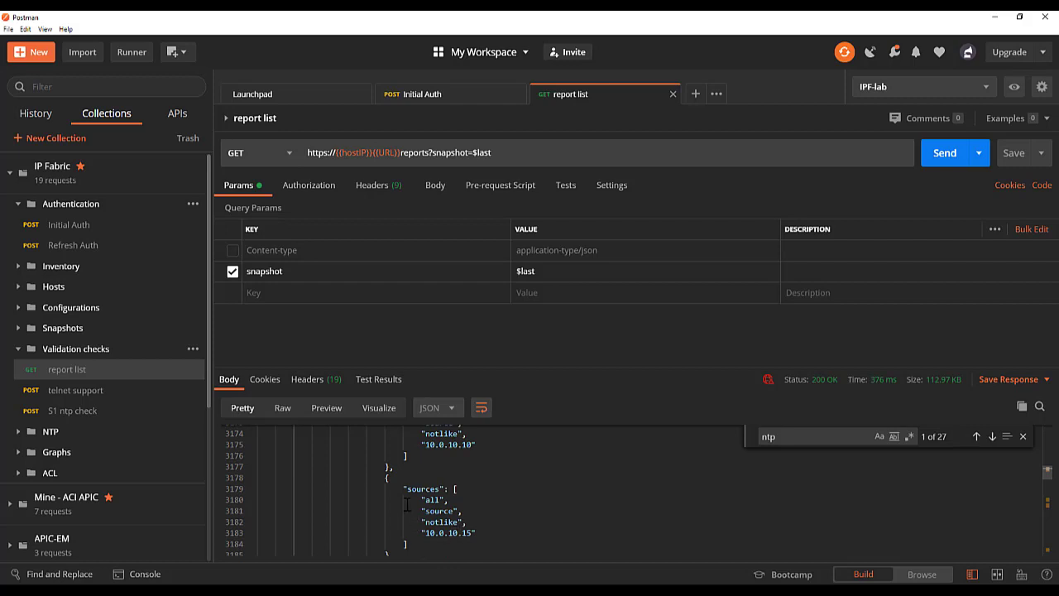
{"action": "scroll", "coordinate": [406, 506], "scroll_direction": "down", "scroll_amount": 3}
{"action": "scroll", "coordinate": [406, 506], "scroll_direction": "down", "scroll_amount": 1}
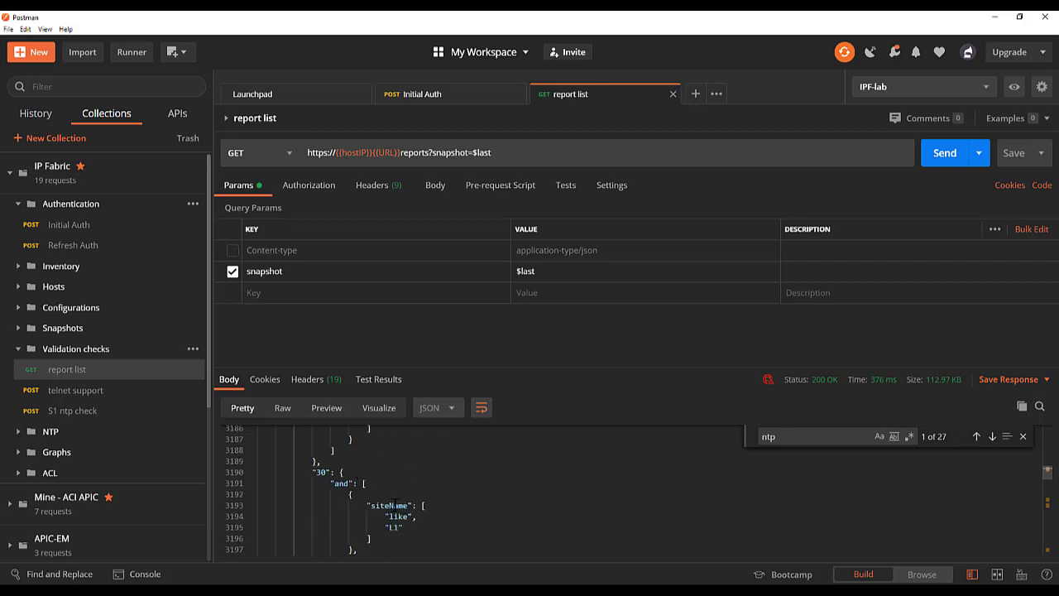
{"action": "scroll", "coordinate": [396, 505], "scroll_direction": "down", "scroll_amount": 2}
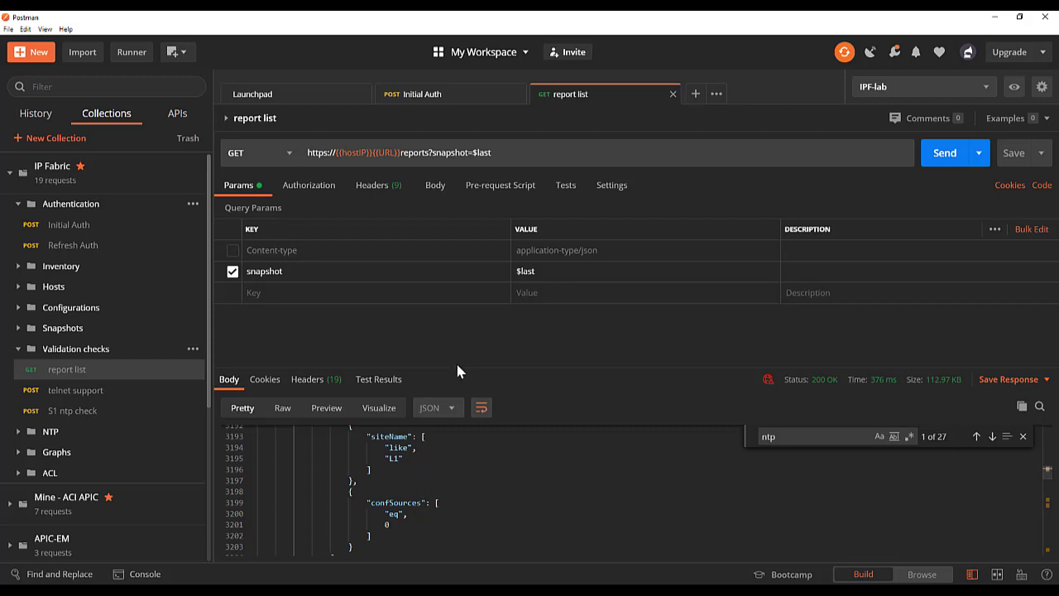
- Open the S1 ntp check request from the Validation checks folder, show its JSON request body, and send it
{"action": "left_click", "coordinate": [74, 413]}
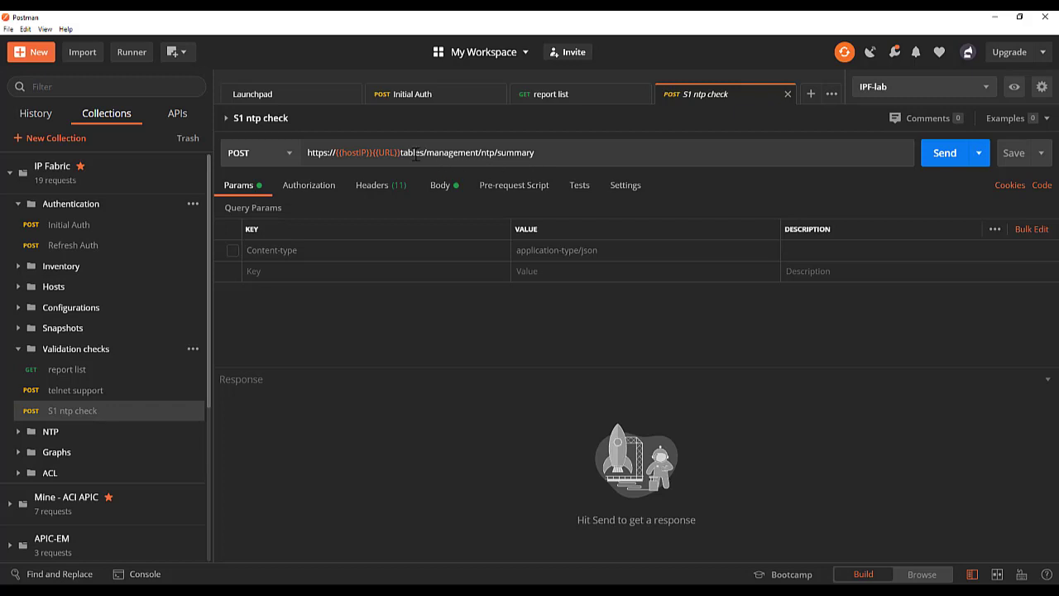
{"action": "left_click", "coordinate": [439, 186]}
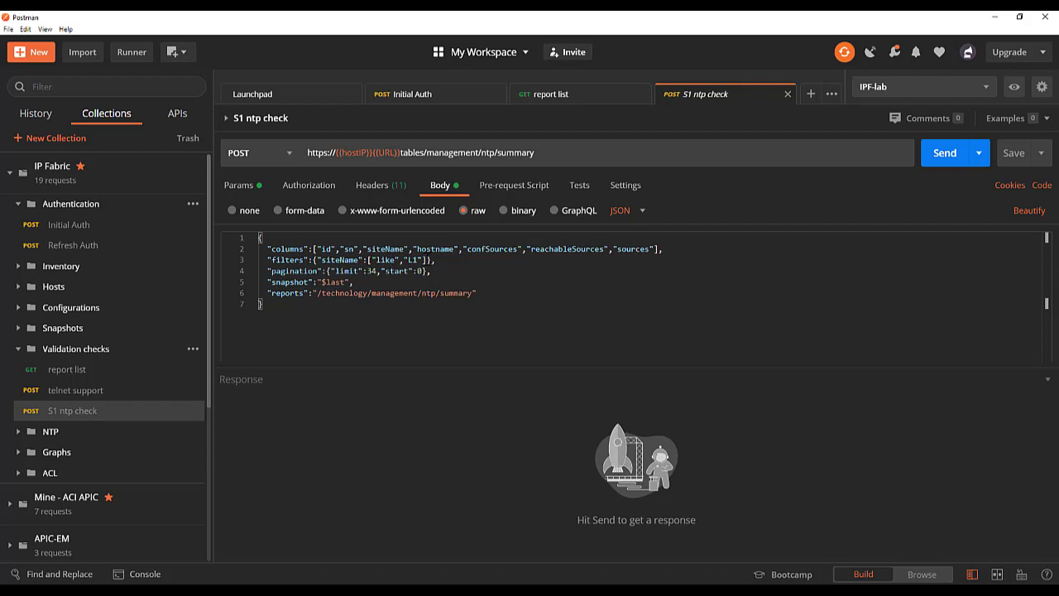
{"action": "left_click", "coordinate": [948, 153]}
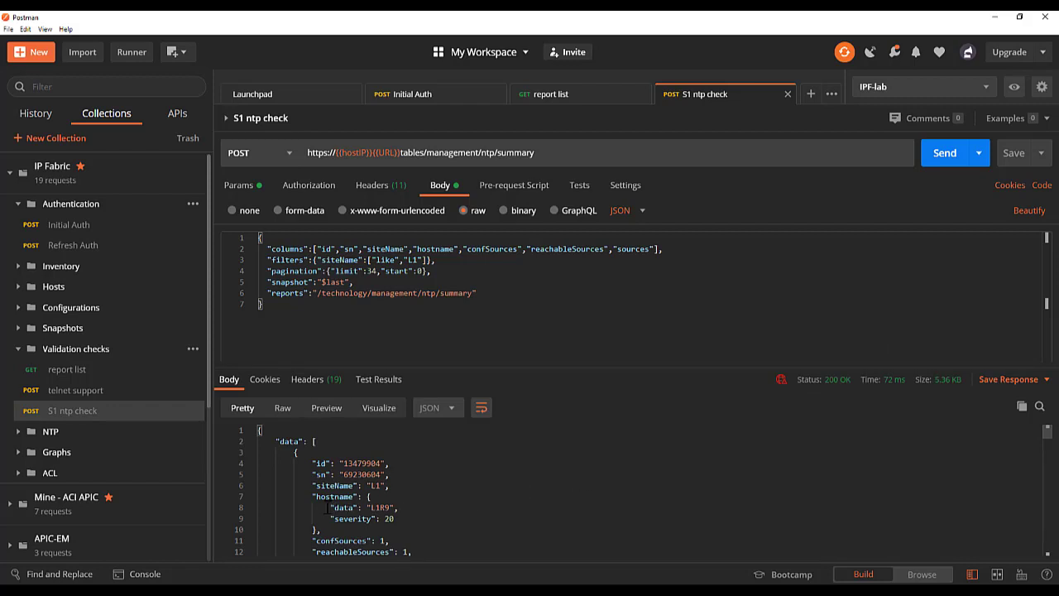
- Highlight the first device's hostname data and severity lines in the response, and compare them with the severities of the next devices
{"action": "left_click_drag", "start_coordinate": [326, 507], "coordinate": [400, 507]}
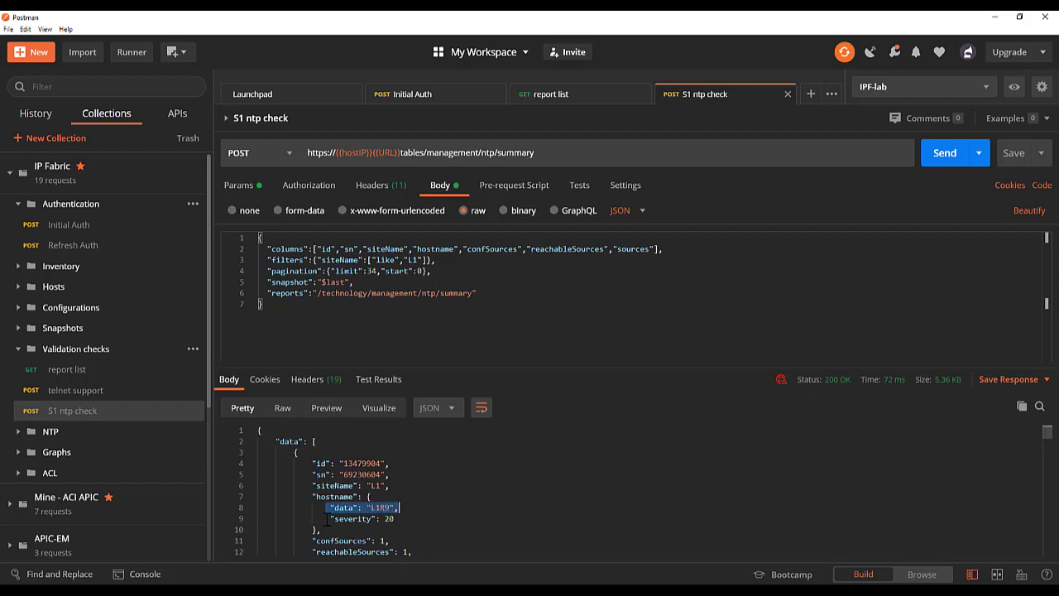
{"action": "left_click_drag", "start_coordinate": [328, 517], "coordinate": [398, 519]}
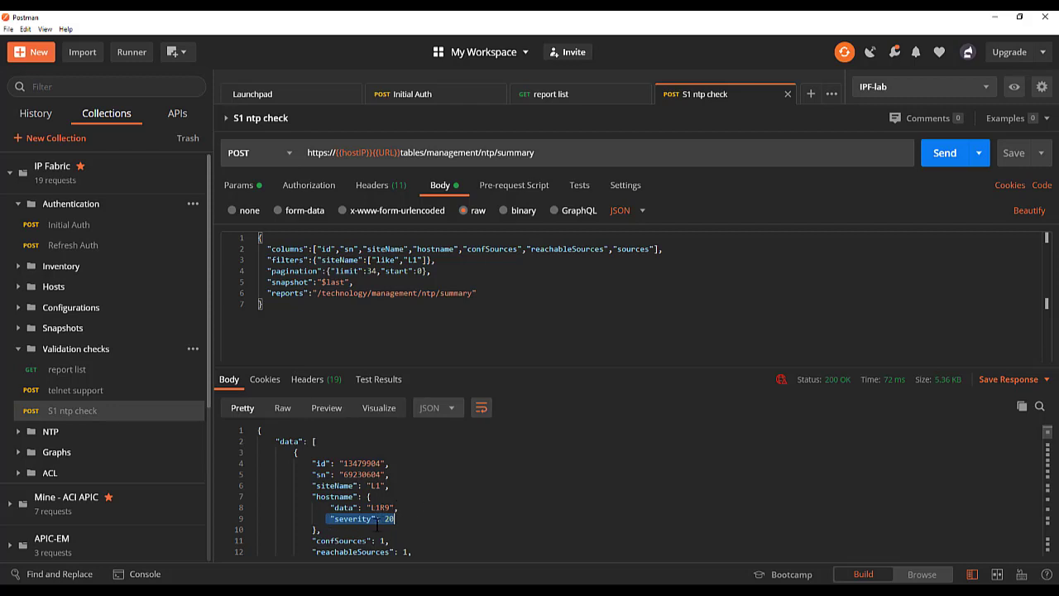
{"action": "scroll", "coordinate": [455, 513], "scroll_direction": "down", "scroll_amount": 5}
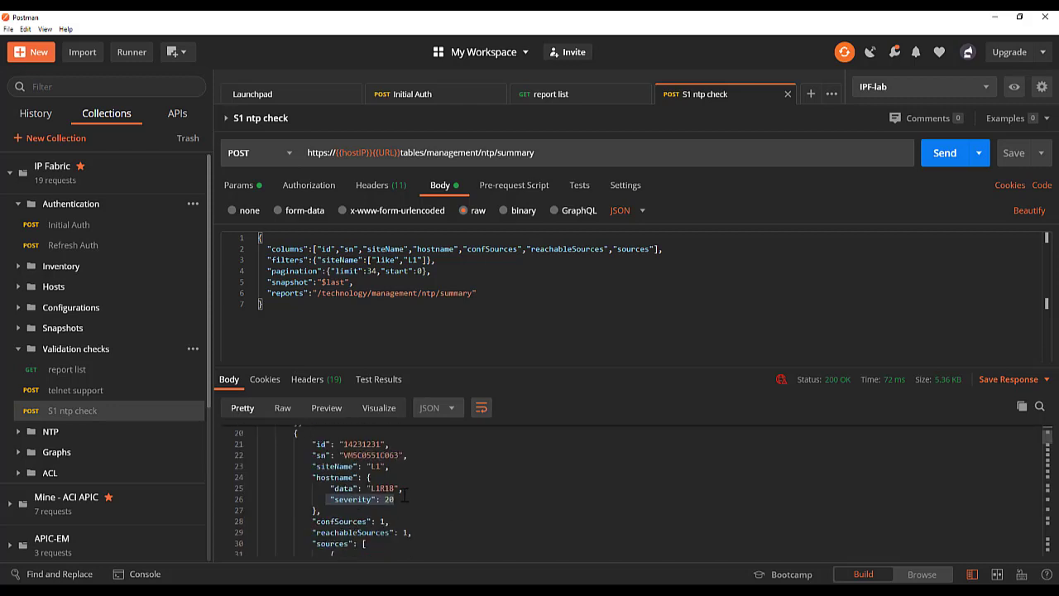
{"action": "scroll", "coordinate": [416, 499], "scroll_direction": "down", "scroll_amount": 1}
{"action": "scroll", "coordinate": [416, 499], "scroll_direction": "down", "scroll_amount": 5}
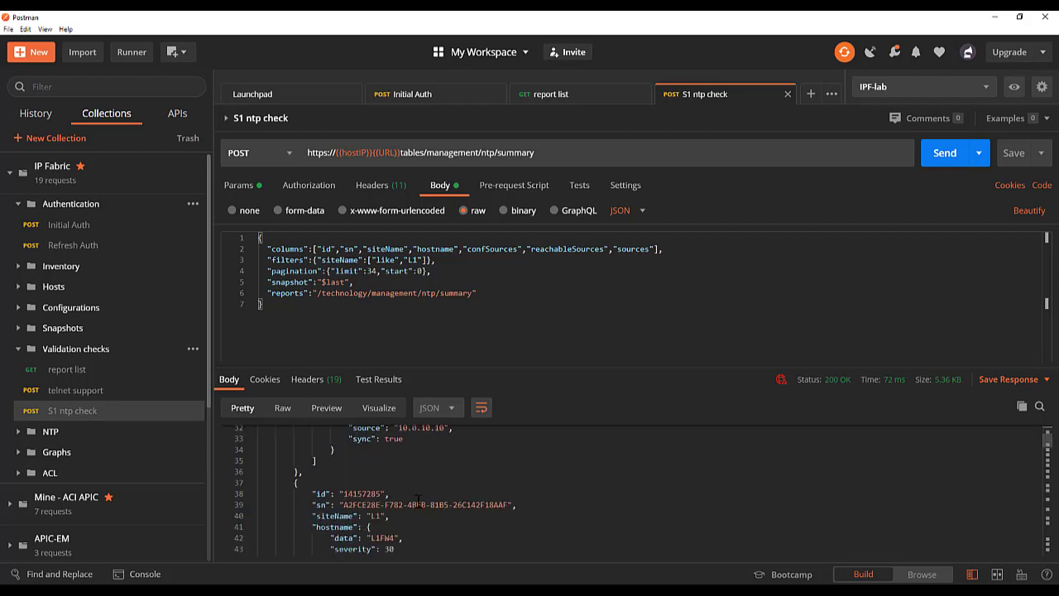
{"action": "scroll", "coordinate": [417, 503], "scroll_direction": "down", "scroll_amount": 1}
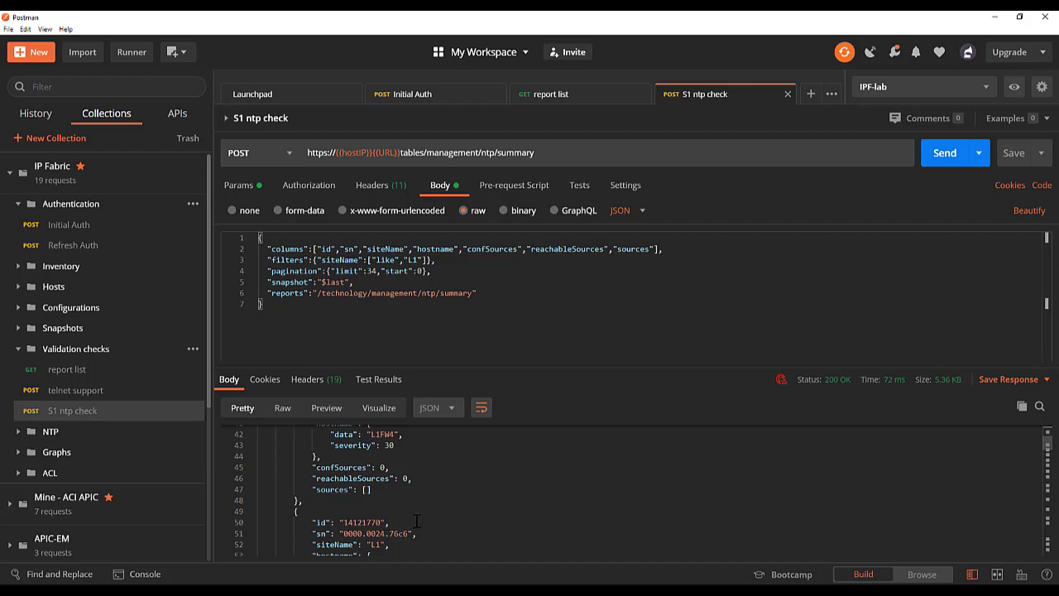
- Examine the severity, confSources, reachableSources and sources values of devices L1FW4, L1EOS1 and L1R17 in the response
{"action": "scroll", "coordinate": [420, 518], "scroll_direction": "up", "scroll_amount": 3}
{"action": "scroll", "coordinate": [419, 518], "scroll_direction": "up", "scroll_amount": 1}
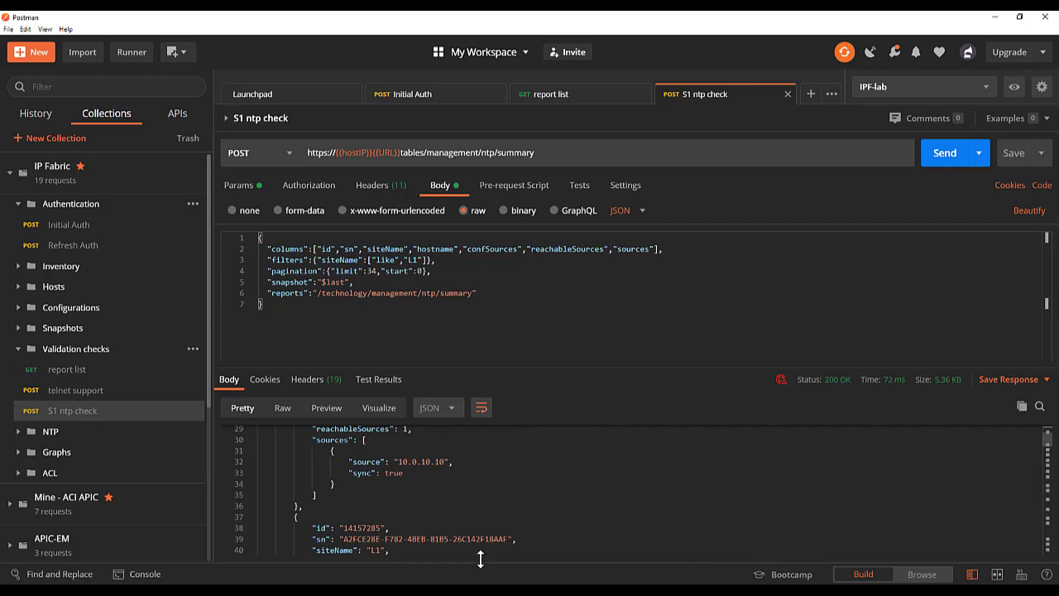
{"action": "scroll", "coordinate": [427, 549], "scroll_direction": "down", "scroll_amount": 1}
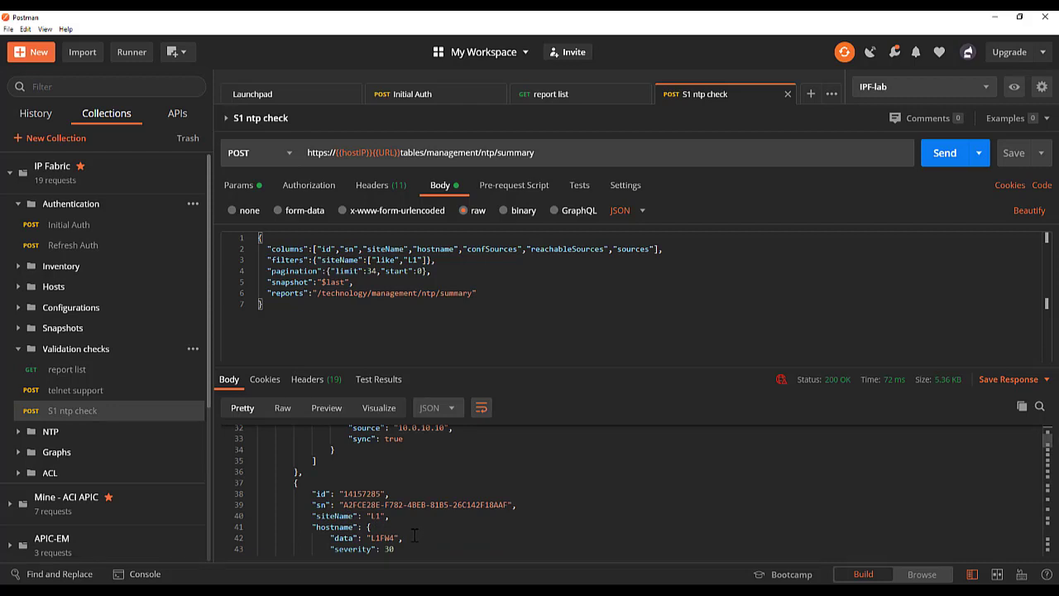
{"action": "scroll", "coordinate": [427, 539], "scroll_direction": "down", "scroll_amount": 1}
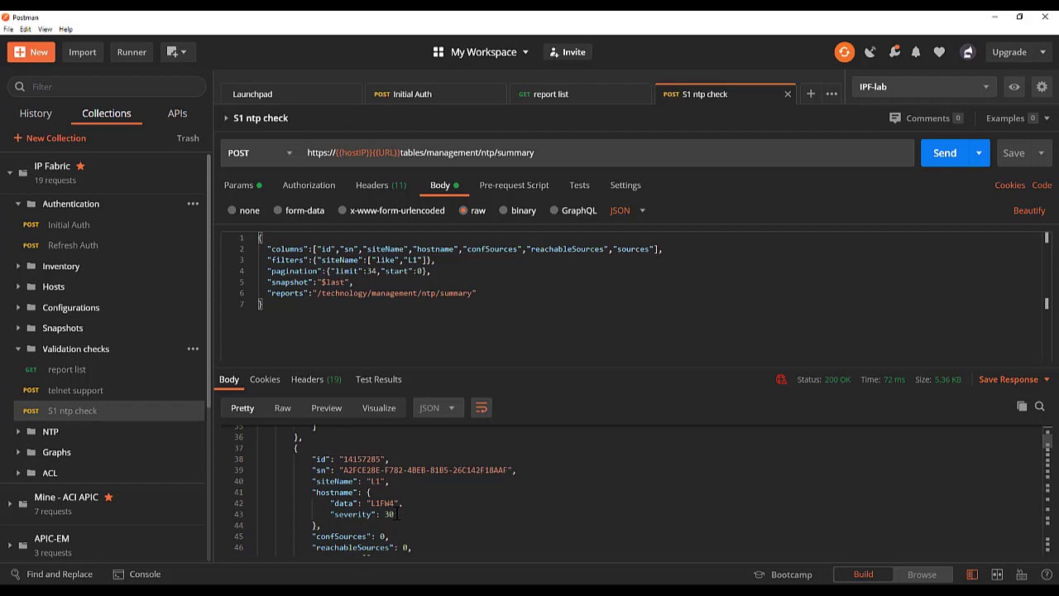
{"action": "scroll", "coordinate": [406, 523], "scroll_direction": "down", "scroll_amount": 1}
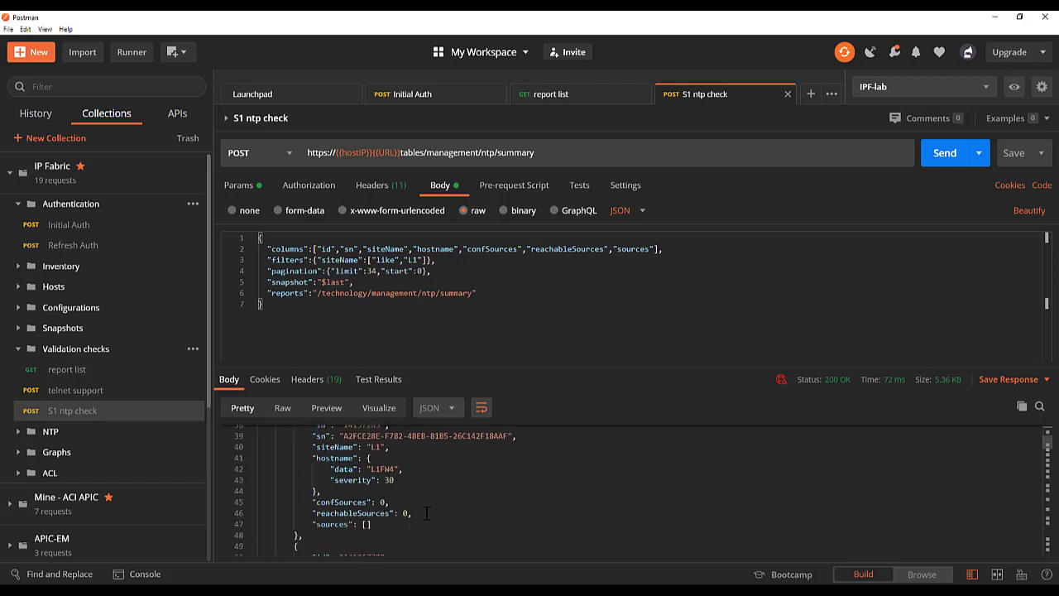
{"action": "scroll", "coordinate": [415, 513], "scroll_direction": "down", "scroll_amount": 3}
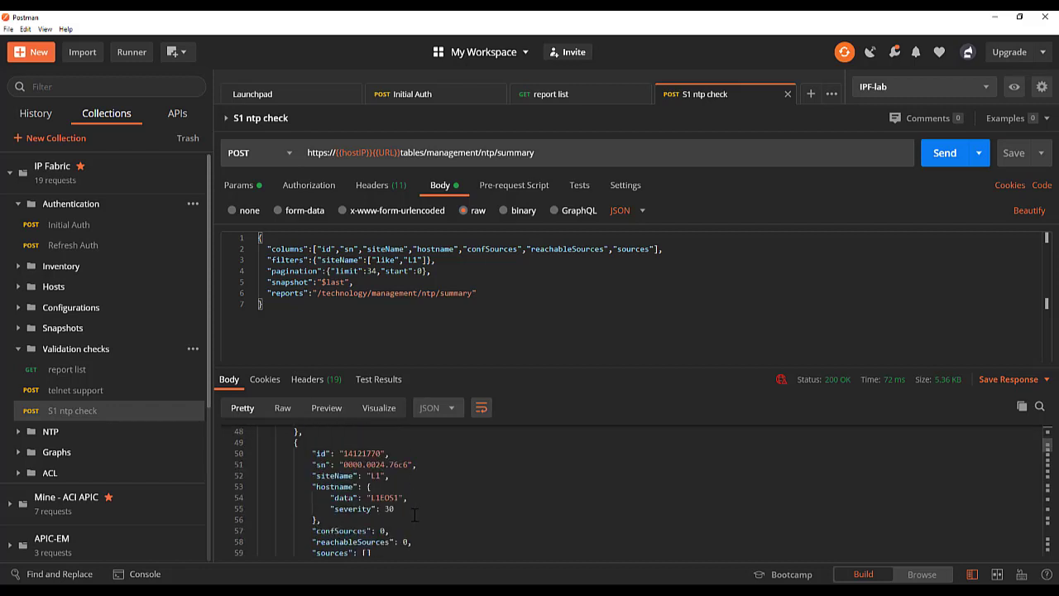
{"action": "scroll", "coordinate": [415, 514], "scroll_direction": "down", "scroll_amount": 1}
{"action": "scroll", "coordinate": [415, 514], "scroll_direction": "down", "scroll_amount": 4}
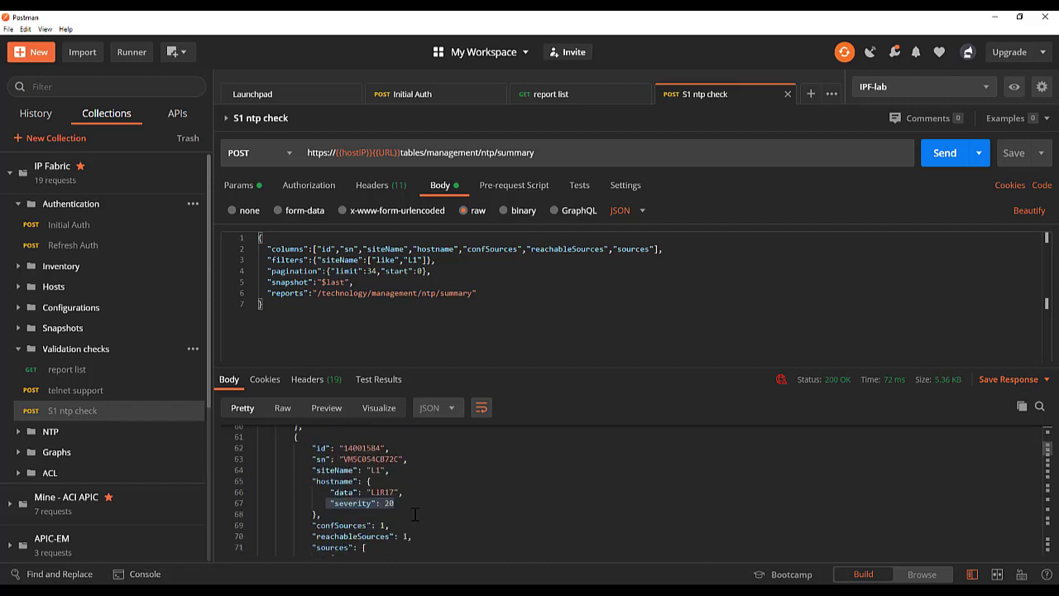
{"action": "scroll", "coordinate": [415, 514], "scroll_direction": "down", "scroll_amount": 1}
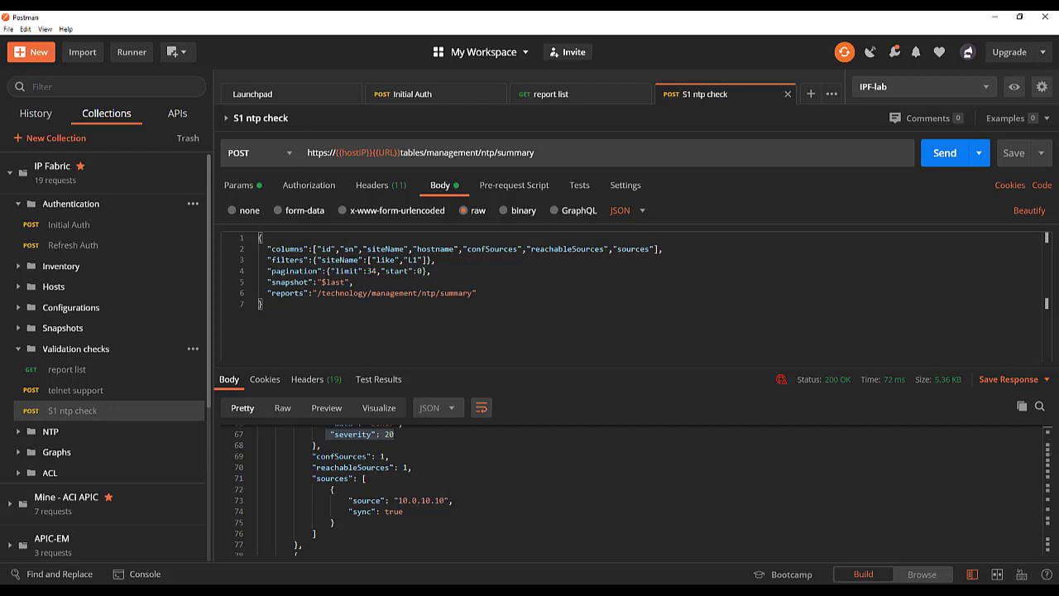
- Switch from Postman to the other open application window
{"action": "key", "text": "alt+Tab"}
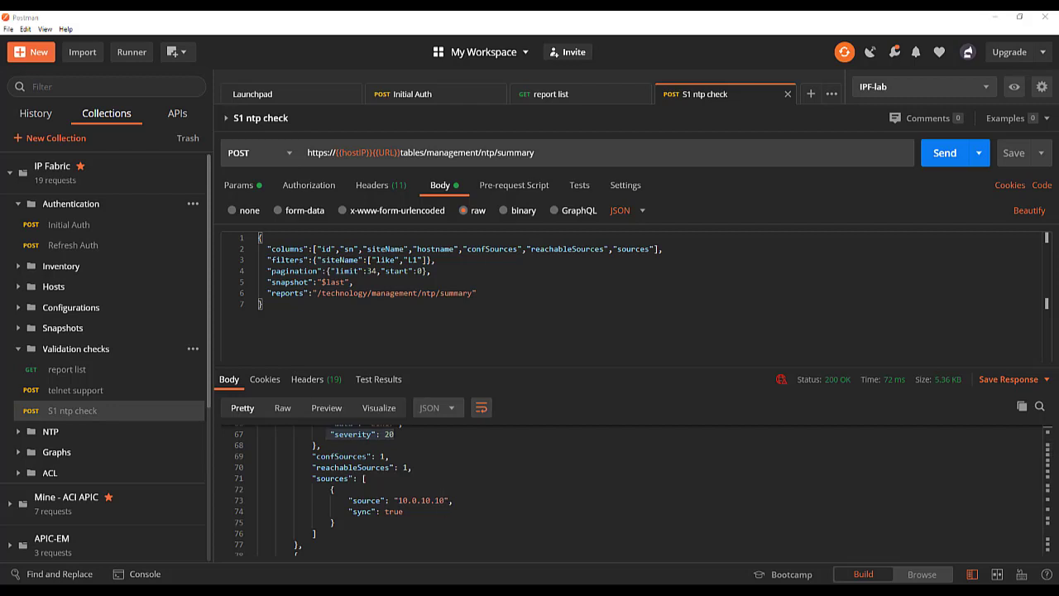